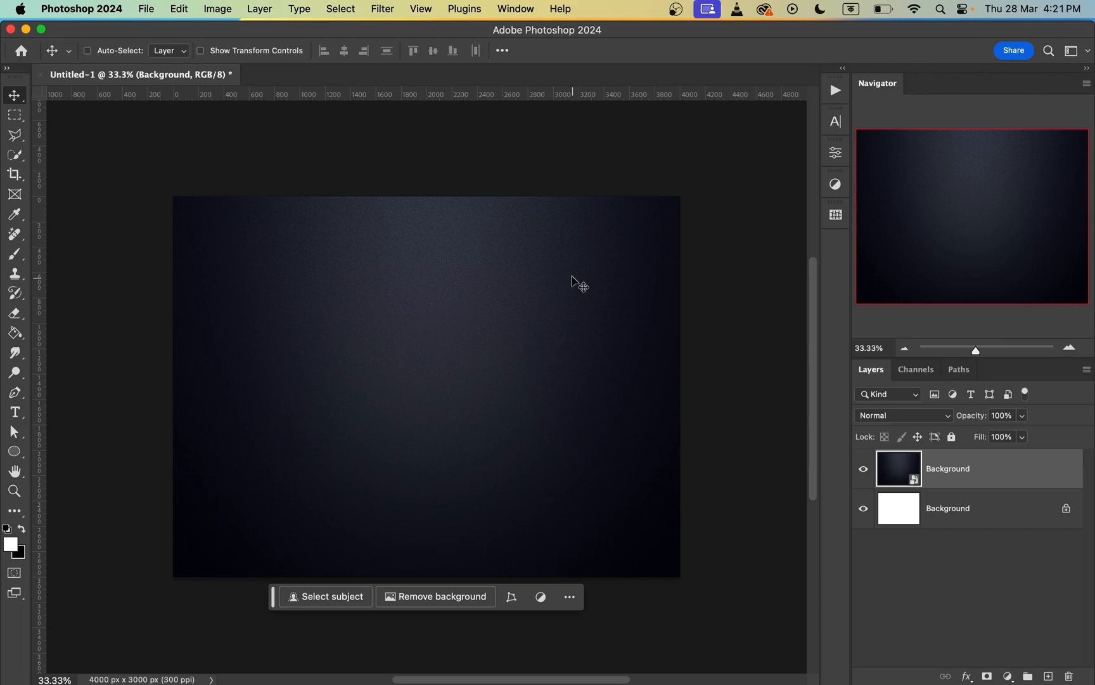
Step: Add a text layer reading "NEON" on the canvas in the Zubilo Black font
key("super+0")
key("super+minus")
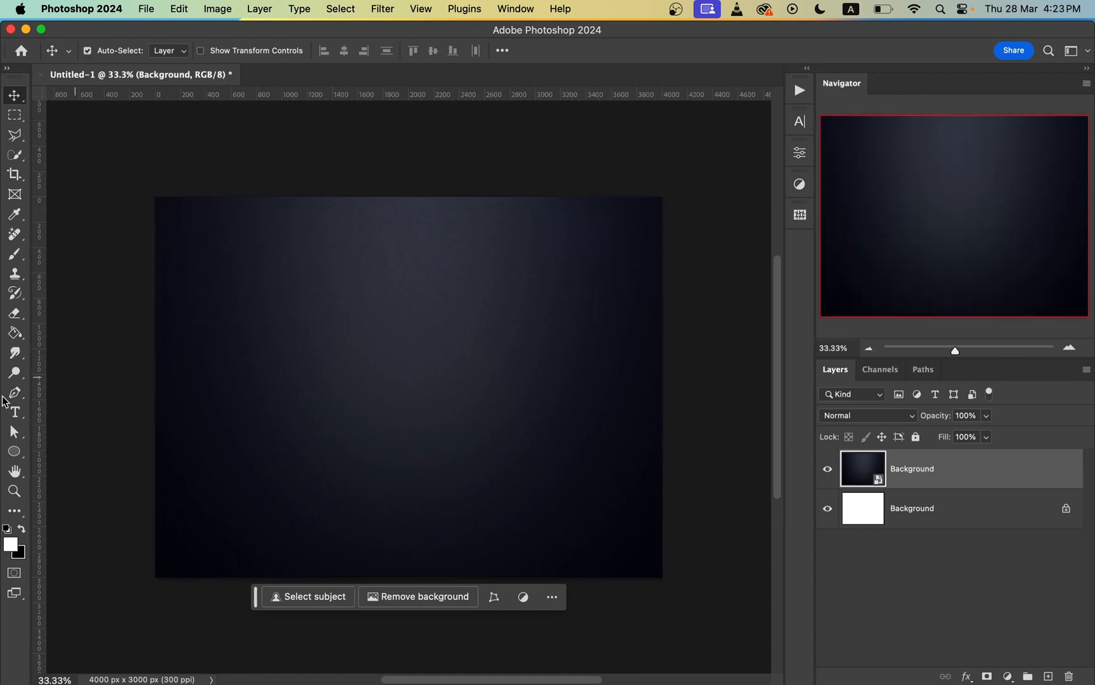
left_click(15, 412)
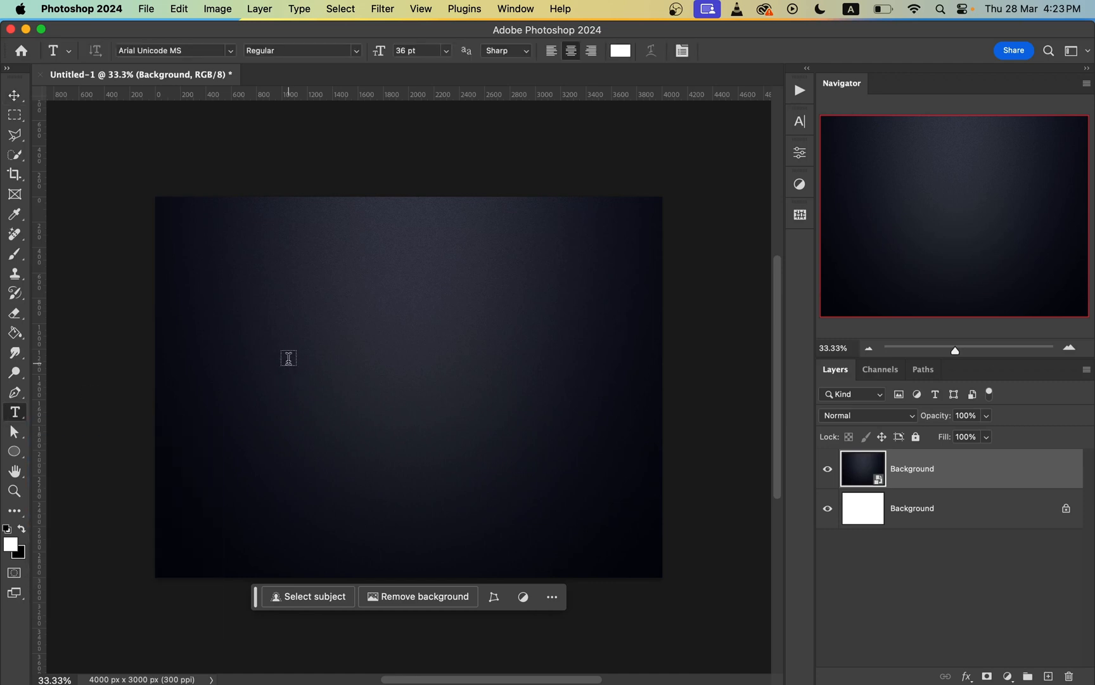
left_click(327, 350)
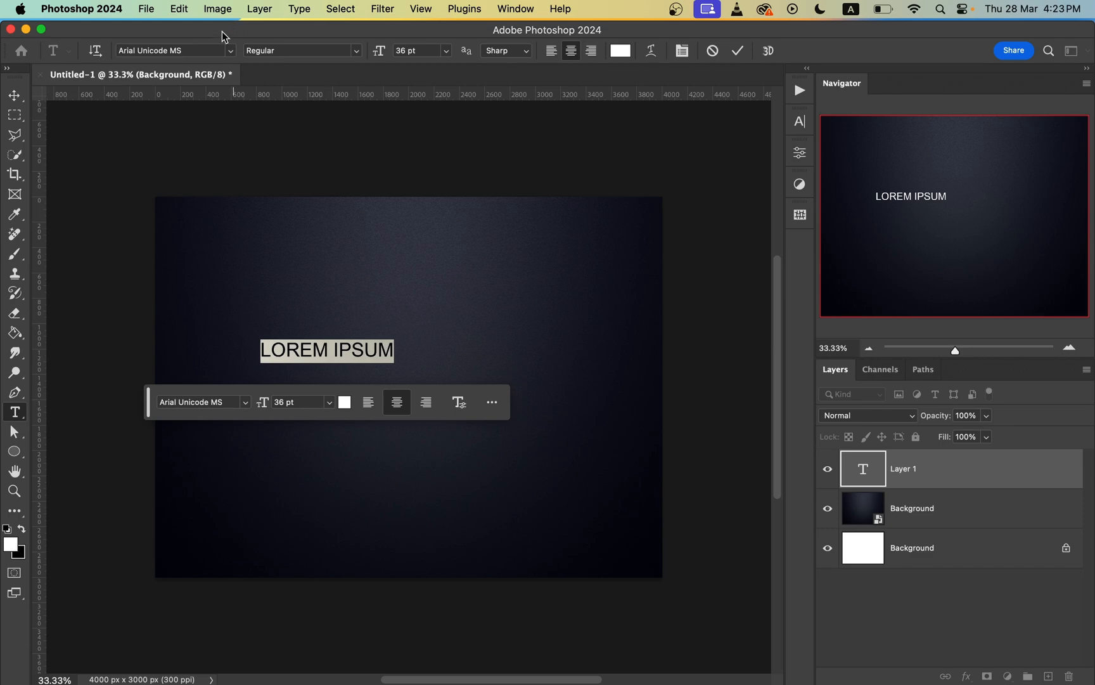
left_click(232, 50)
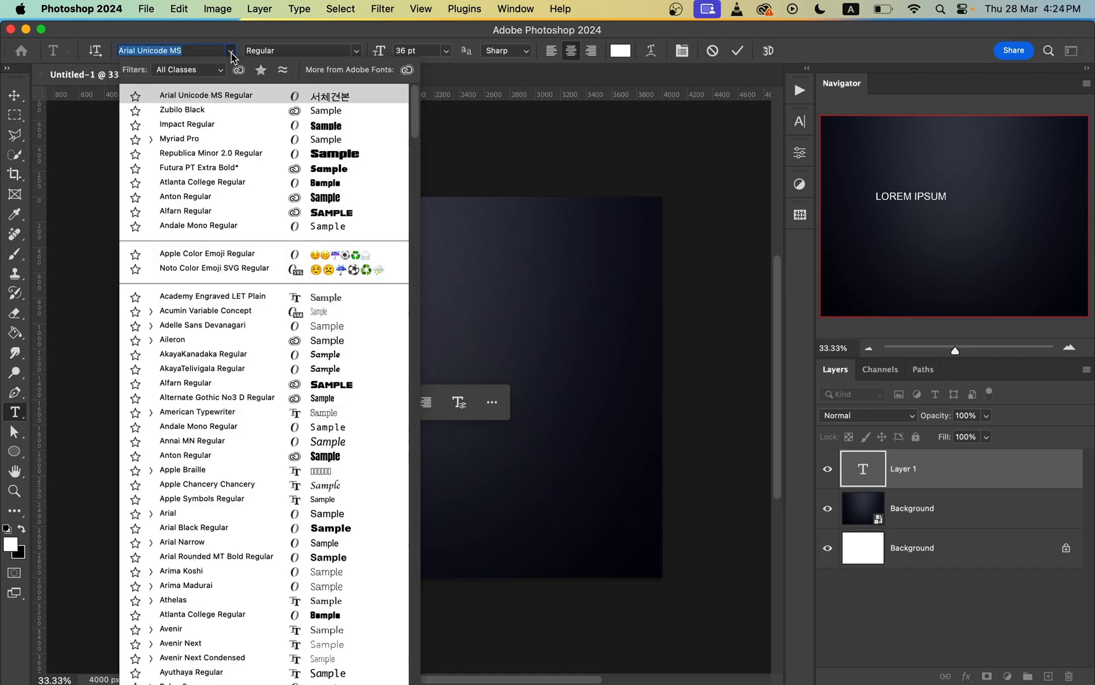
left_click(240, 114)
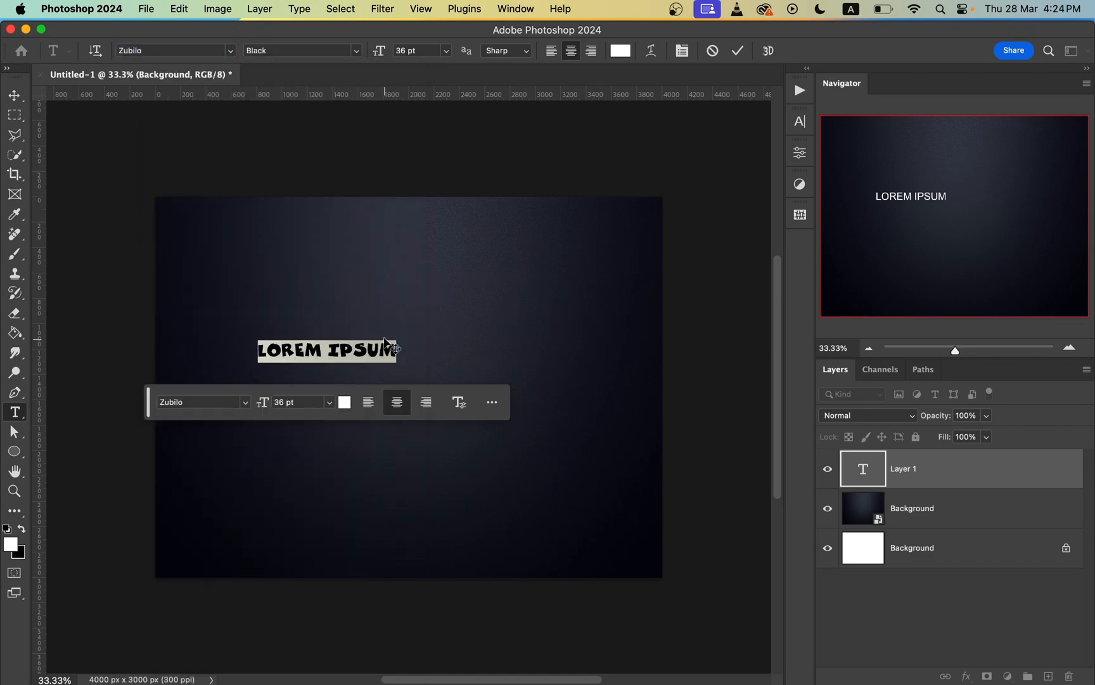
type("NEON")
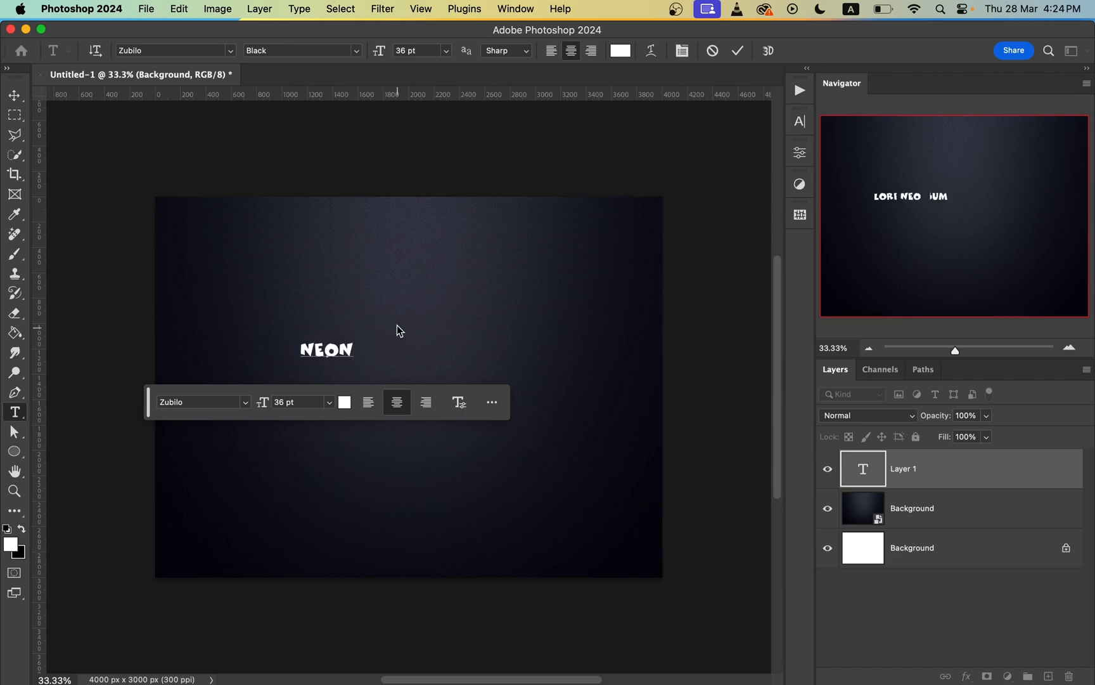
Step: Enlarge the NEON text to 251 pt, place it near the middle of the canvas and commit it
key("super")
key("super+a")
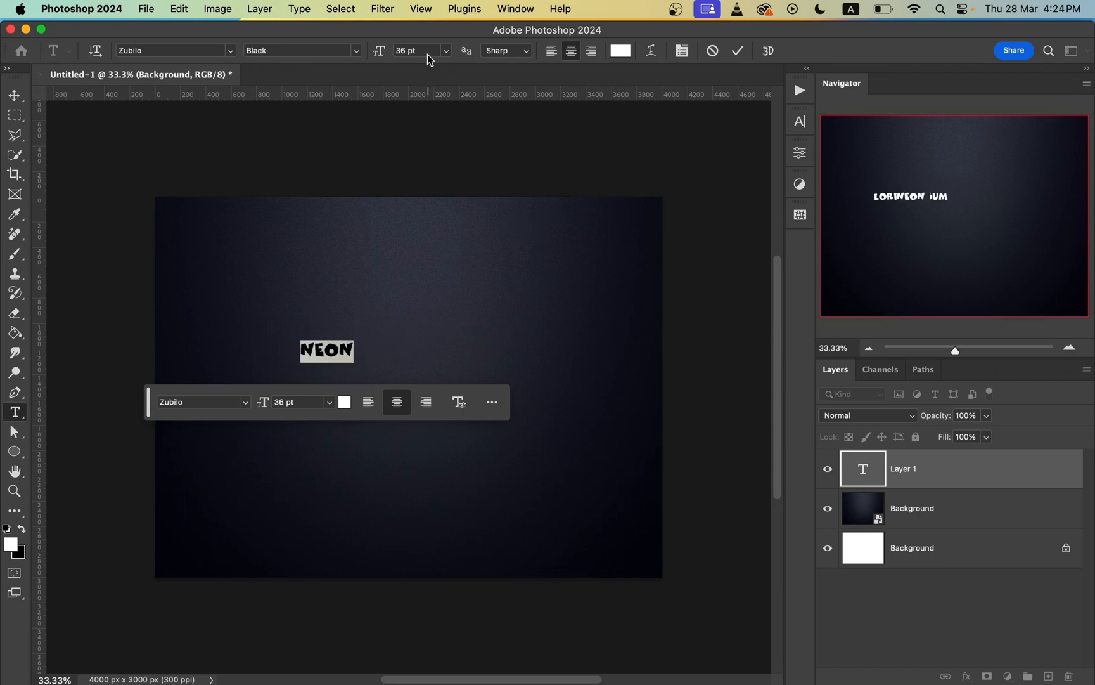
left_click_drag(376, 56, 484, 178)
left_click_drag(492, 403, 586, 462)
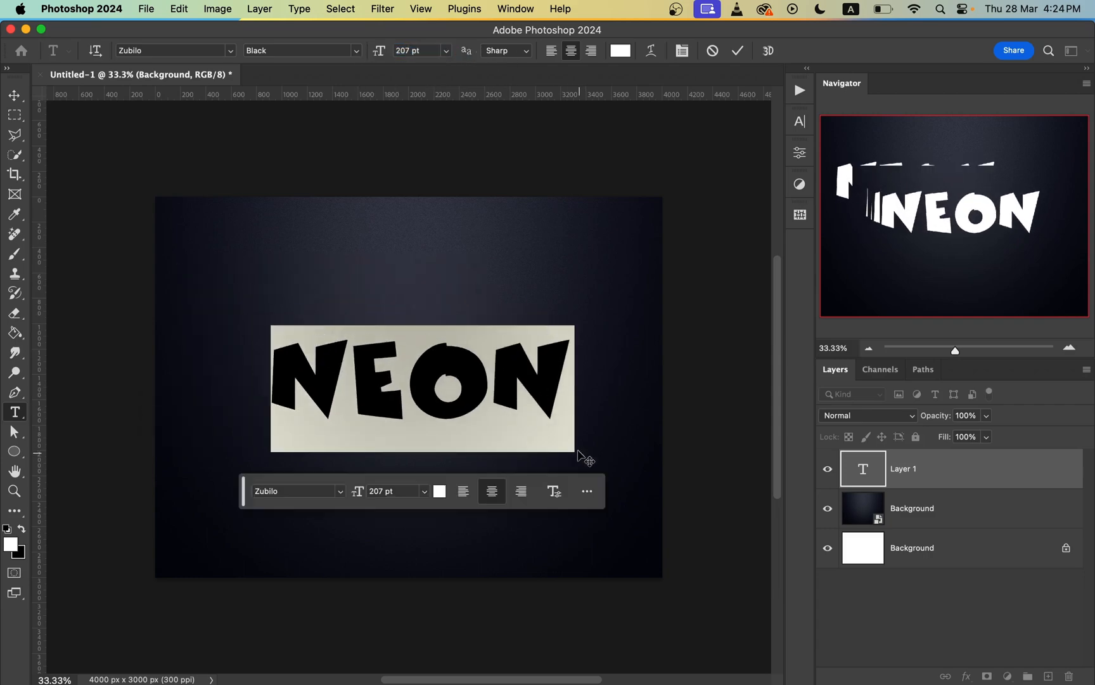
left_click_drag(382, 55, 421, 54)
left_click_drag(631, 454, 620, 452)
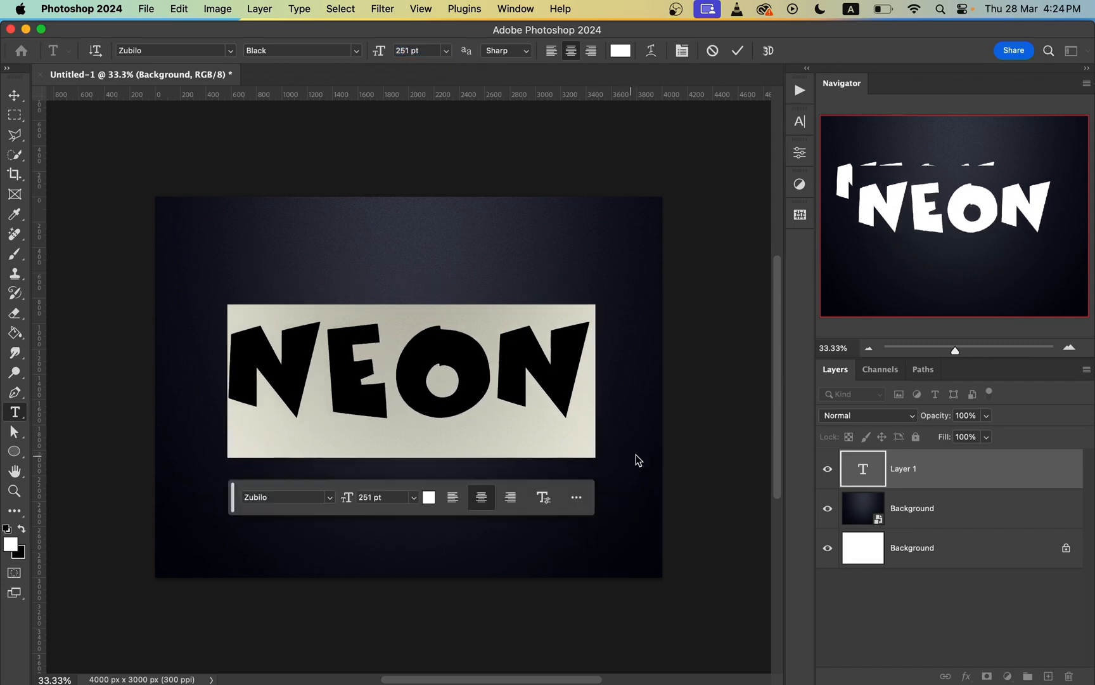
left_click(996, 483)
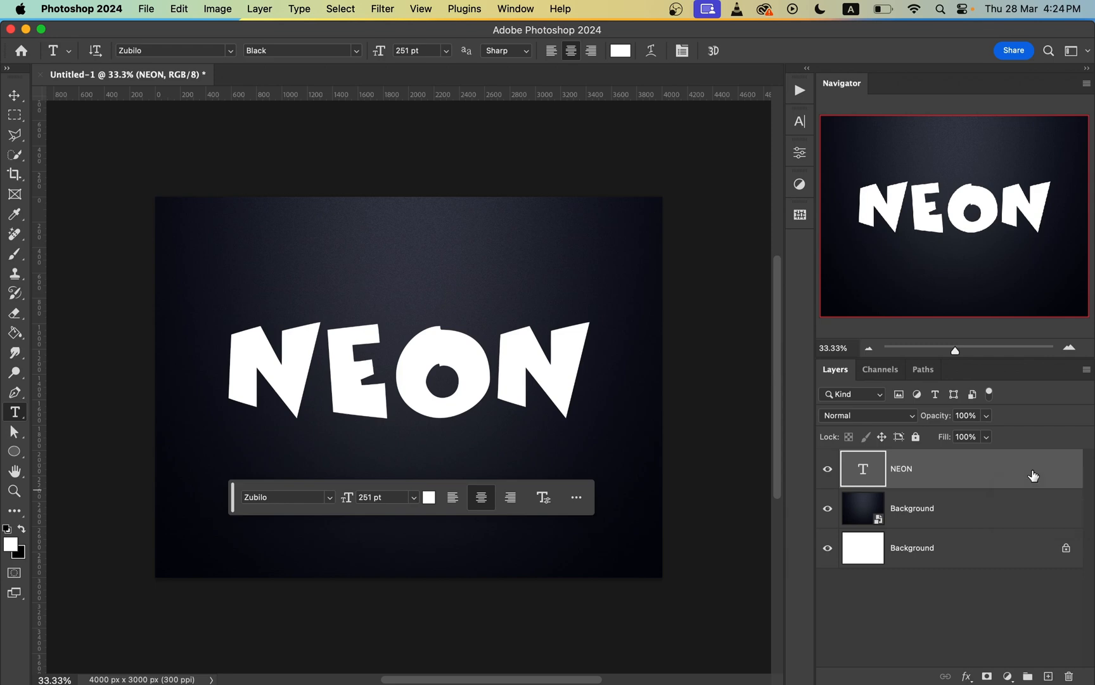
Step: Apply a 13 px black outside Stroke to the NEON text layer with Normal blending and 100% opacity
double_click(1033, 475)
left_click_drag(744, 83, 715, 85)
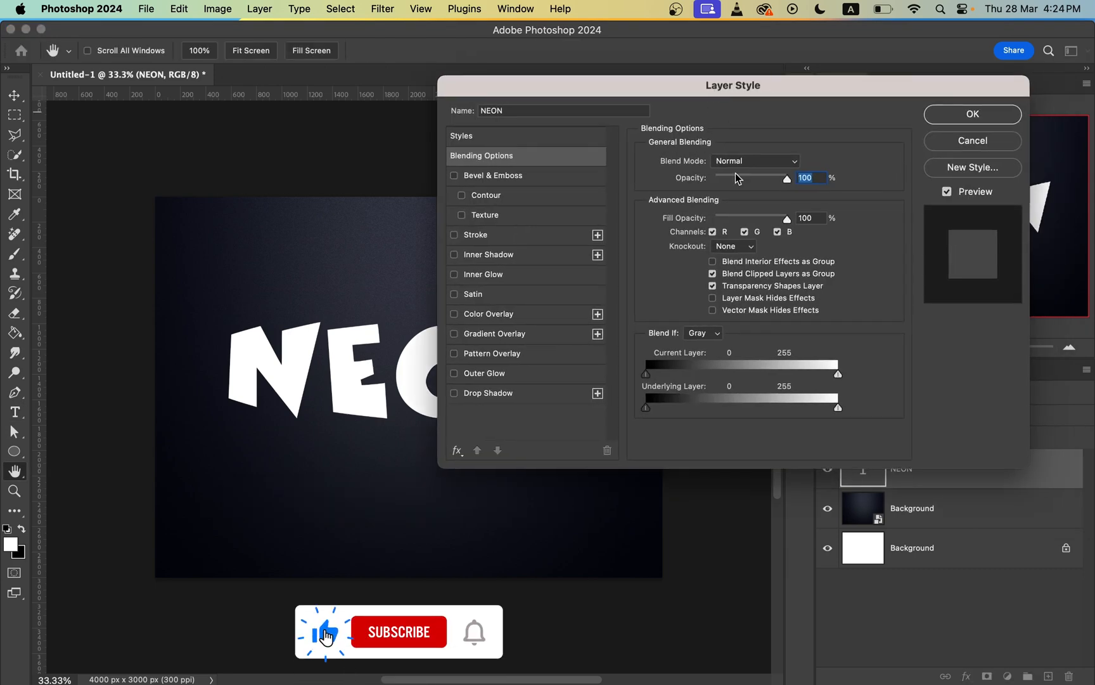
left_click(484, 236)
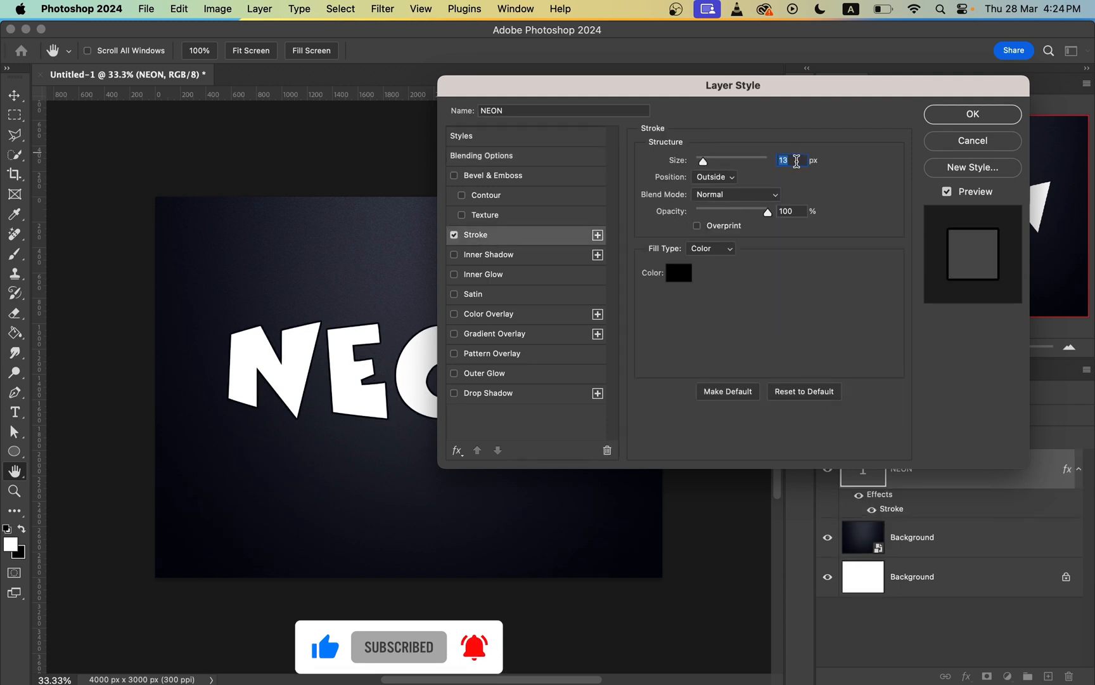
scroll(342, 383, "up", 8)
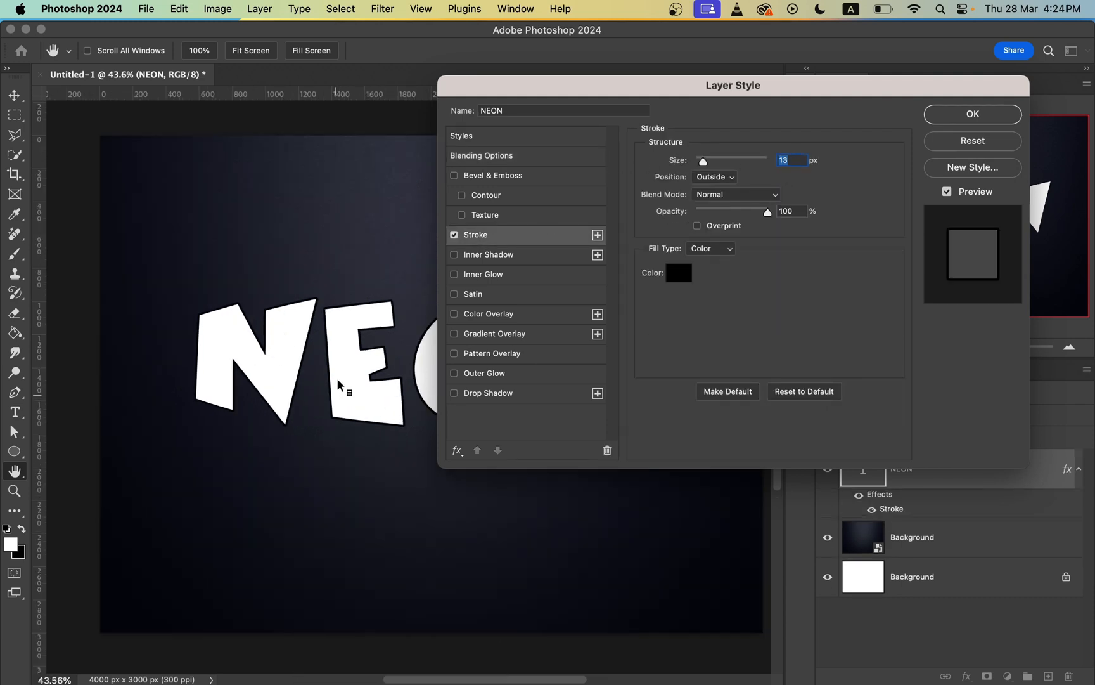
scroll(331, 420, "down", 2)
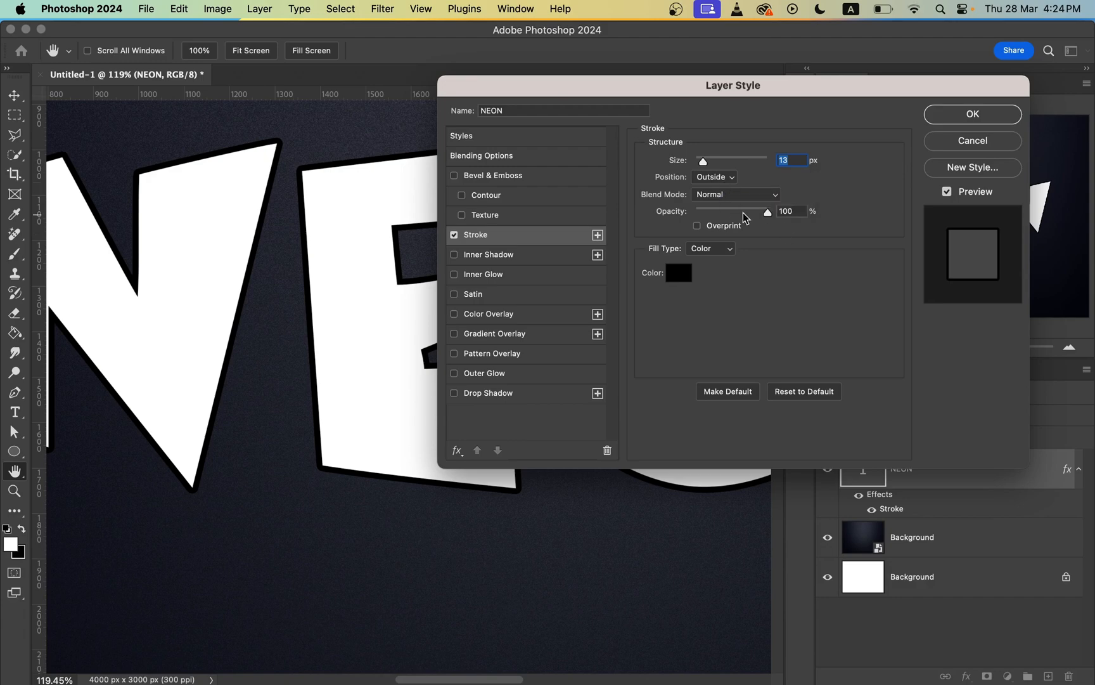
left_click(958, 118)
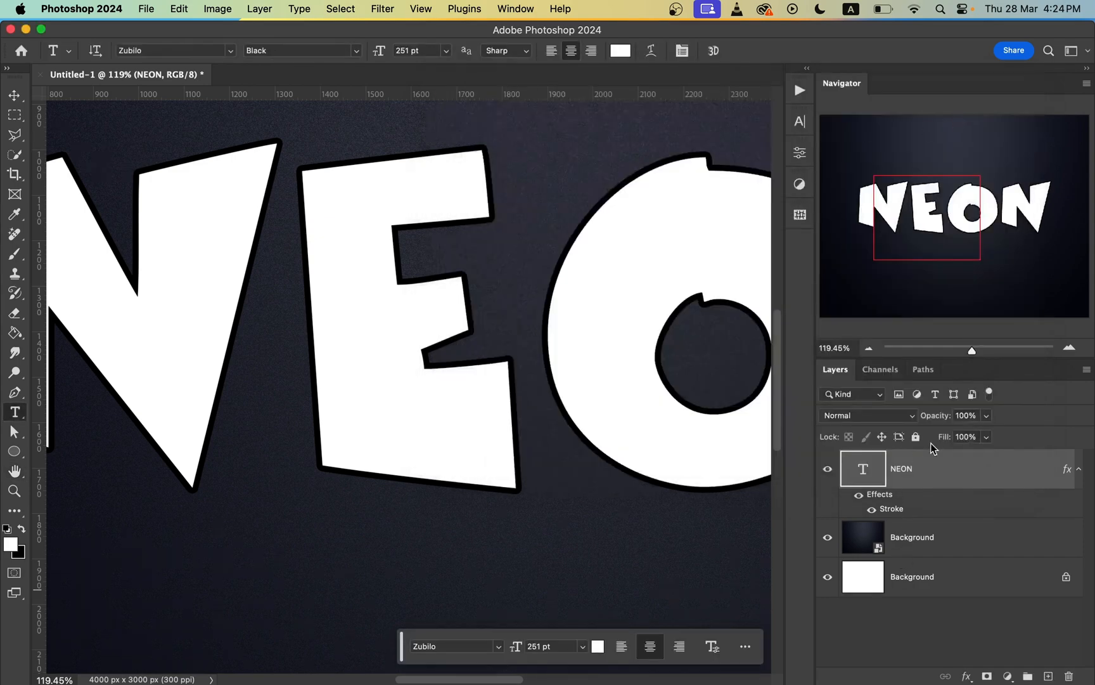
Step: Set the NEON layer's fill to 0% and shift the outlined text slightly down on the canvas
left_click_drag(948, 440, 853, 454)
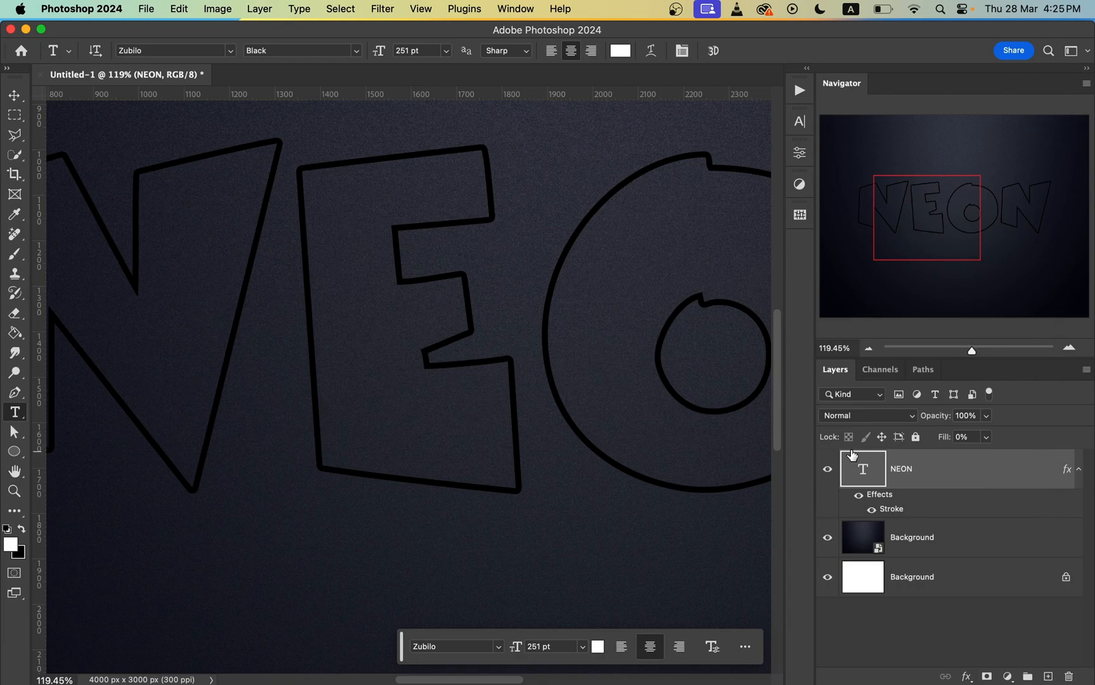
key("super+0")
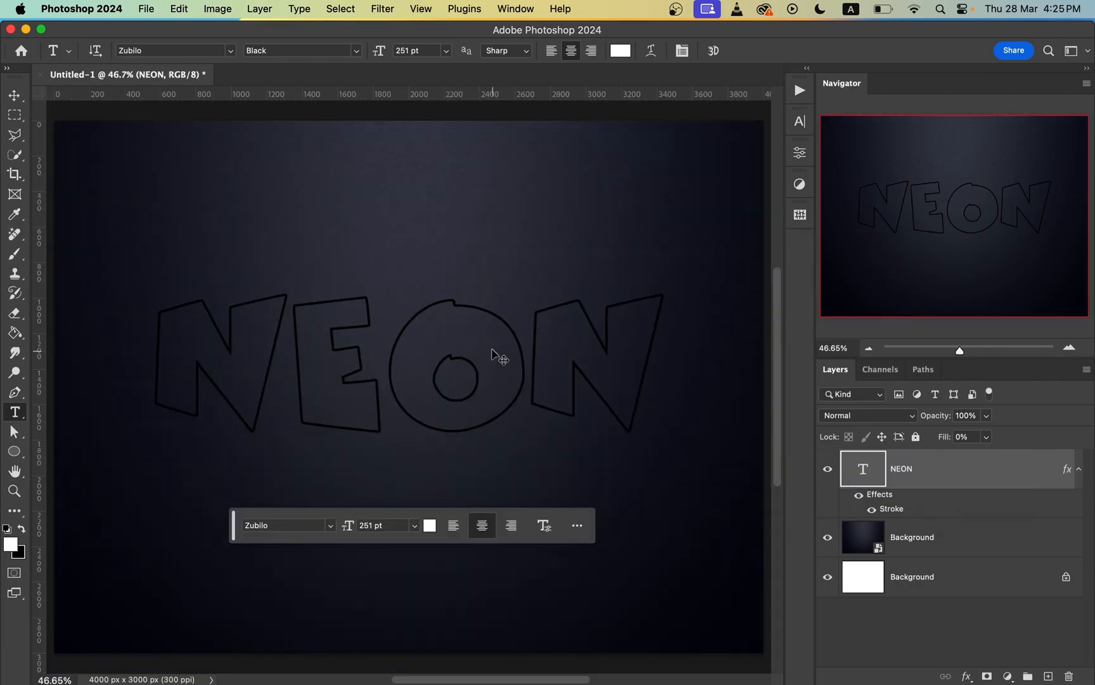
key("super+t")
left_click_drag(506, 350, 506, 357)
key("Return")
key("t")
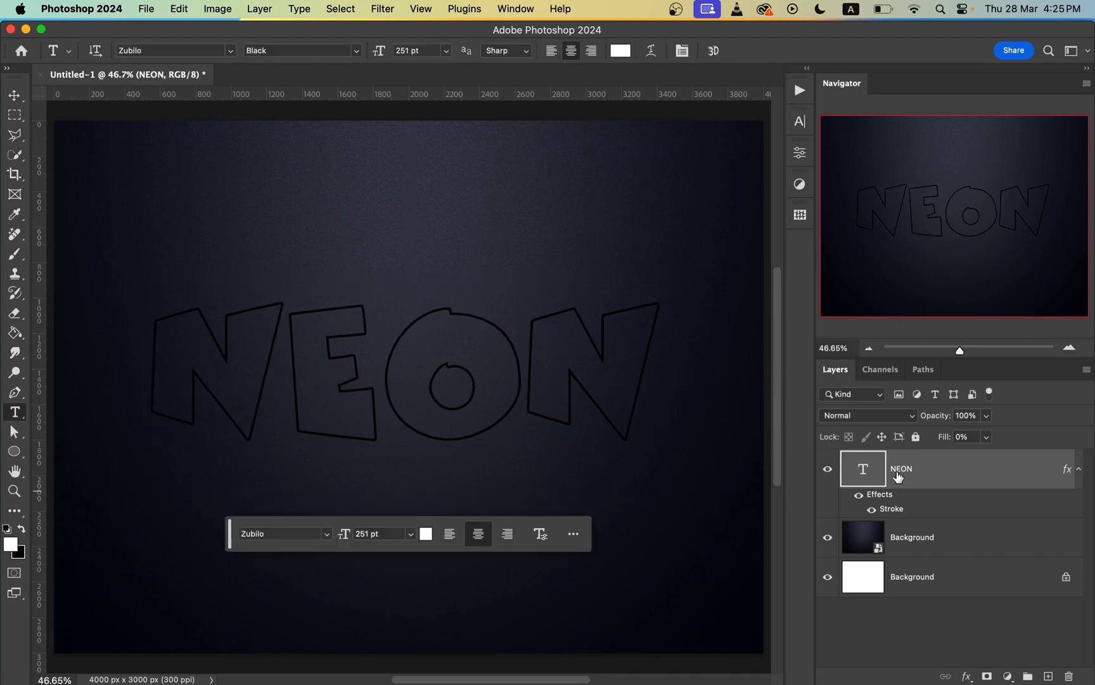
Step: Collapse the NEON layer's effects list and convert the layer to a smart object
left_click(1079, 468)
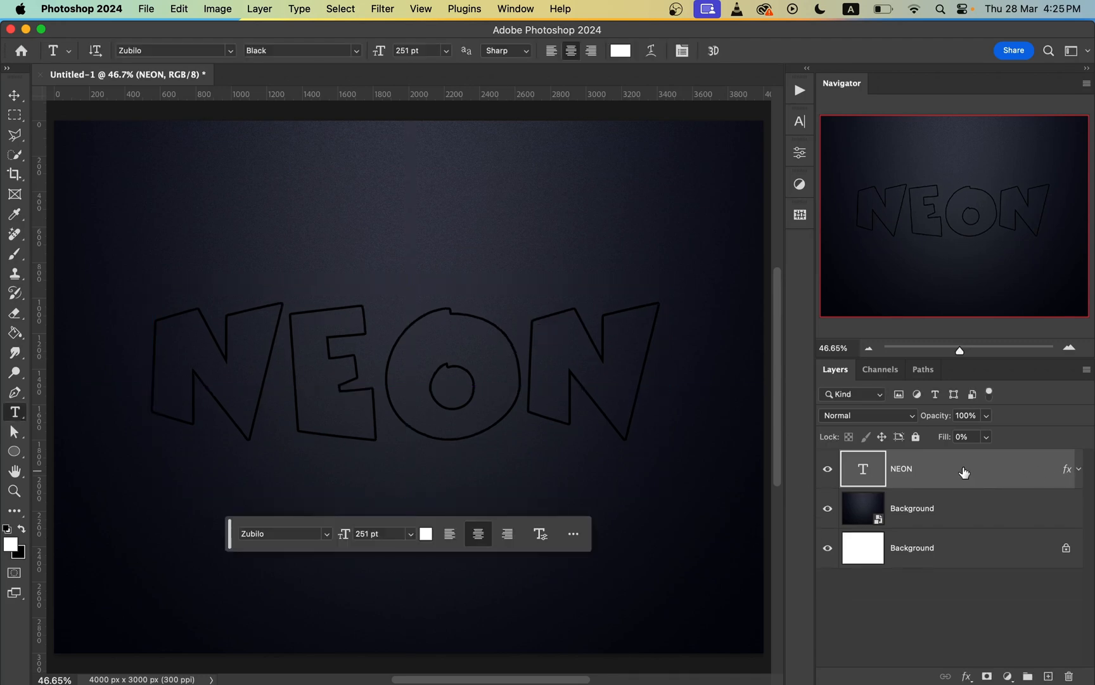
right_click(964, 471)
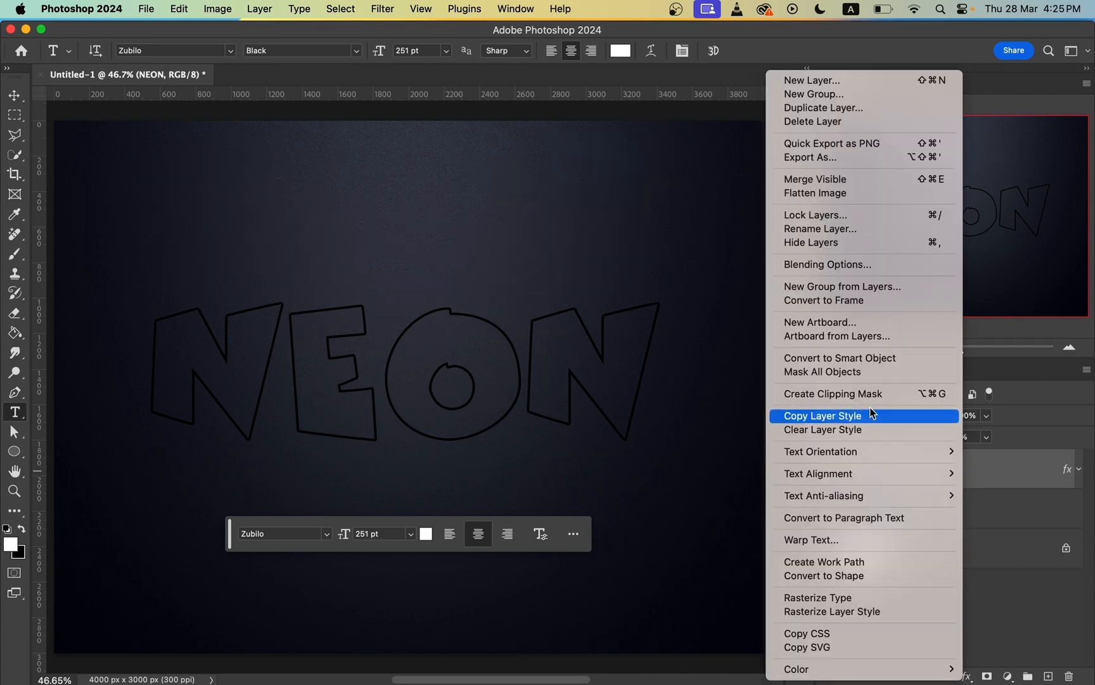
left_click(868, 369)
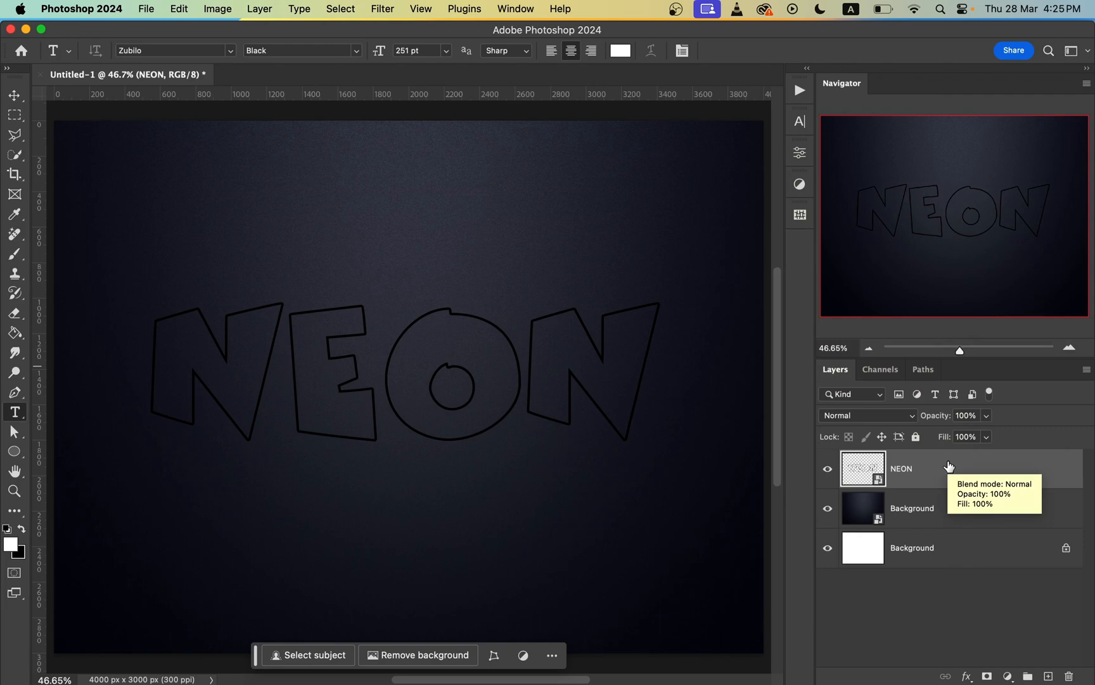
Step: Duplicate the NEON smart object with the original hidden, and set the copy's fill to 0%
key("super+j")
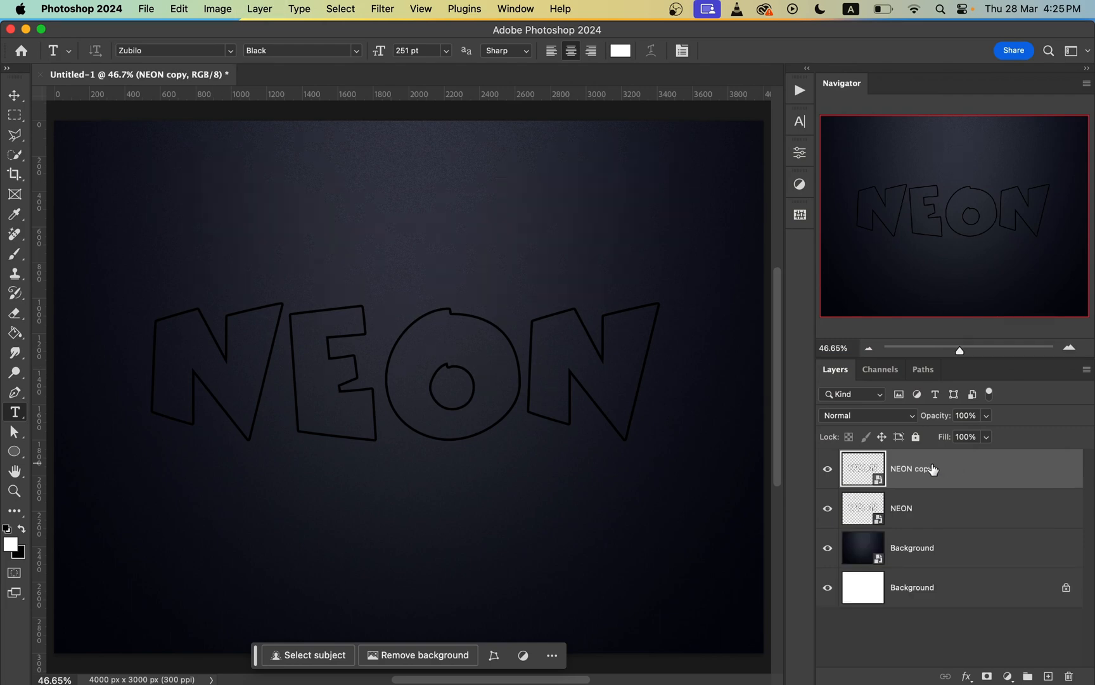
left_click(826, 510)
left_click_drag(939, 444, 815, 447)
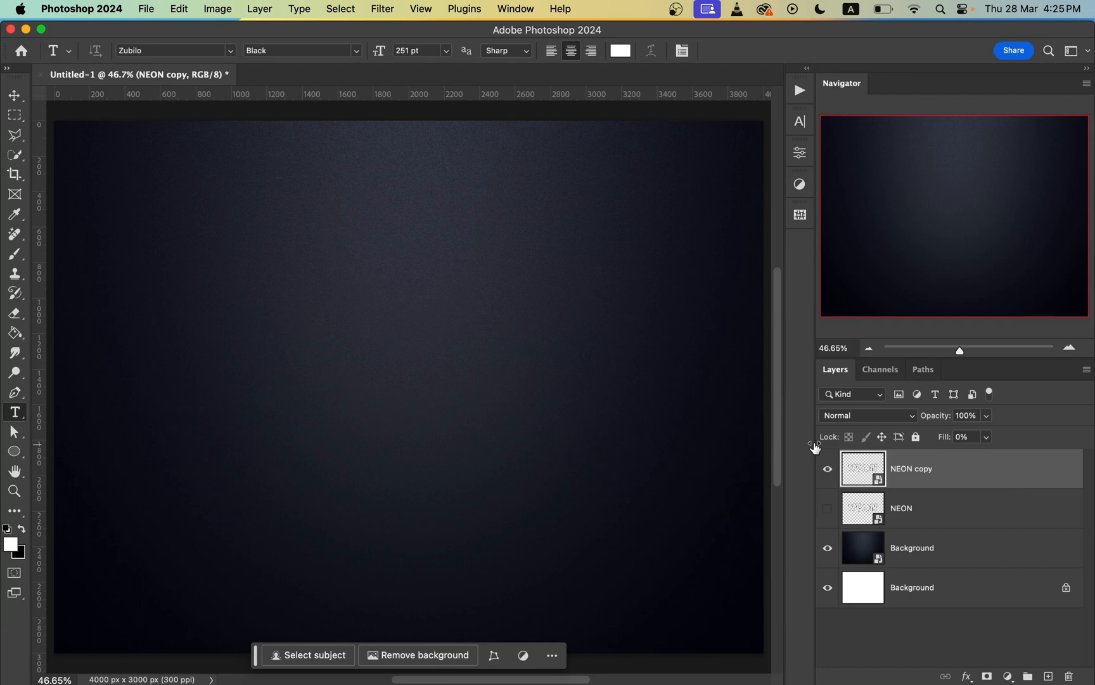
Step: Apply Bevel & Emboss to the NEON copy layer, using the Inner Bevel style and Smooth technique
double_click(1063, 476)
left_click_drag(769, 92, 748, 116)
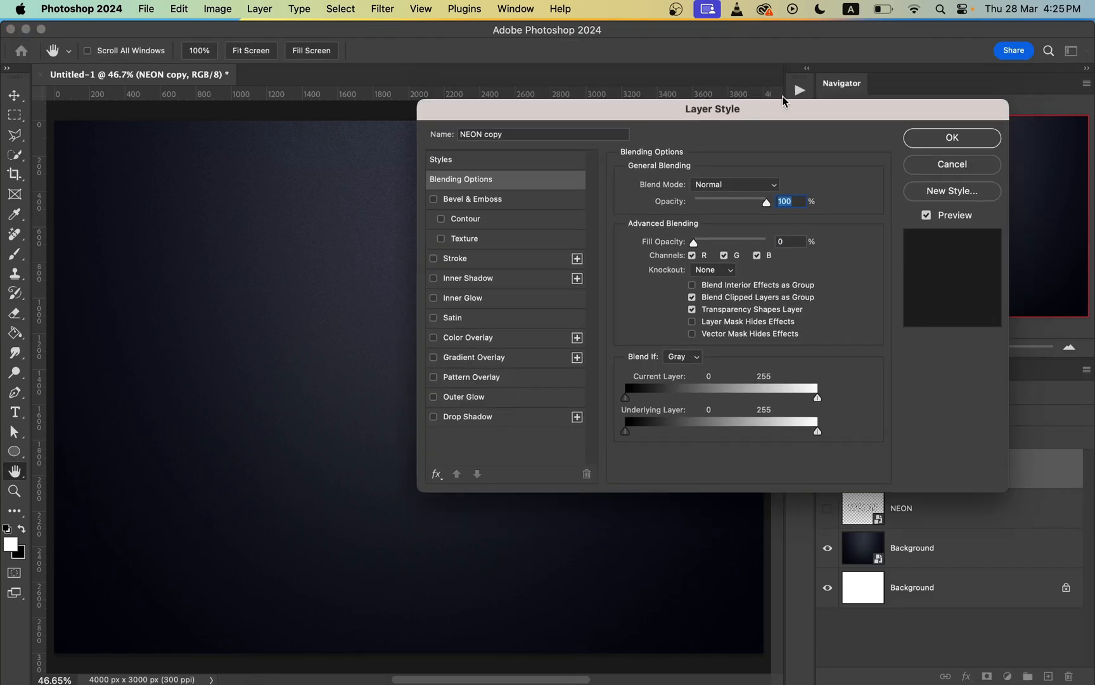
left_click(507, 198)
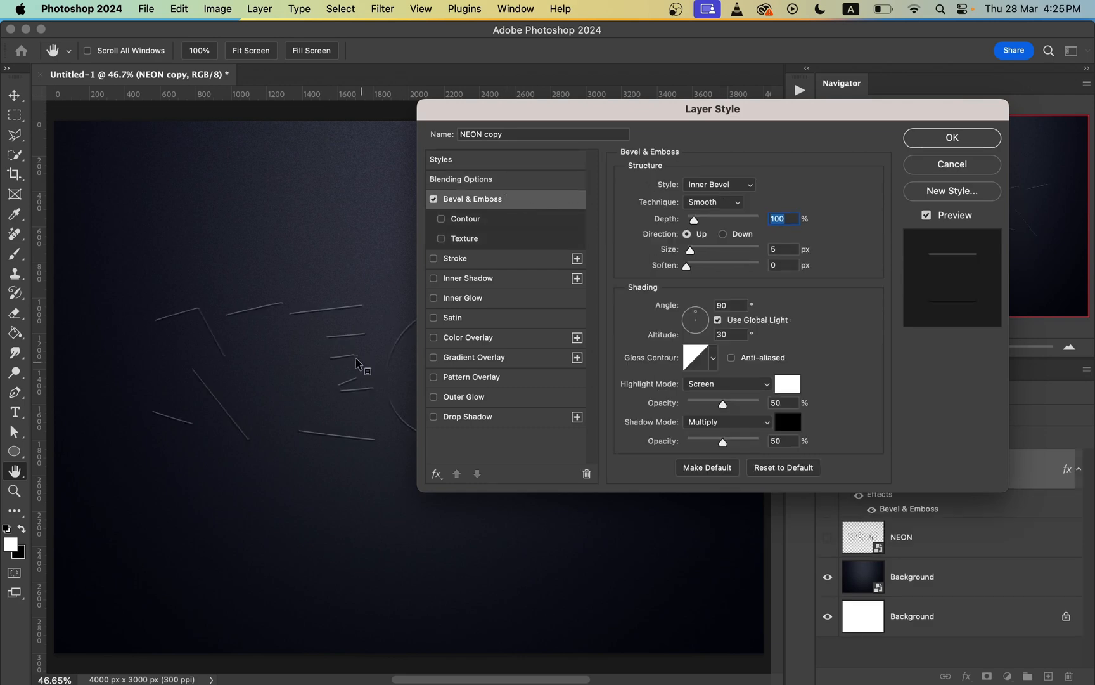
scroll(358, 364, "up", 2)
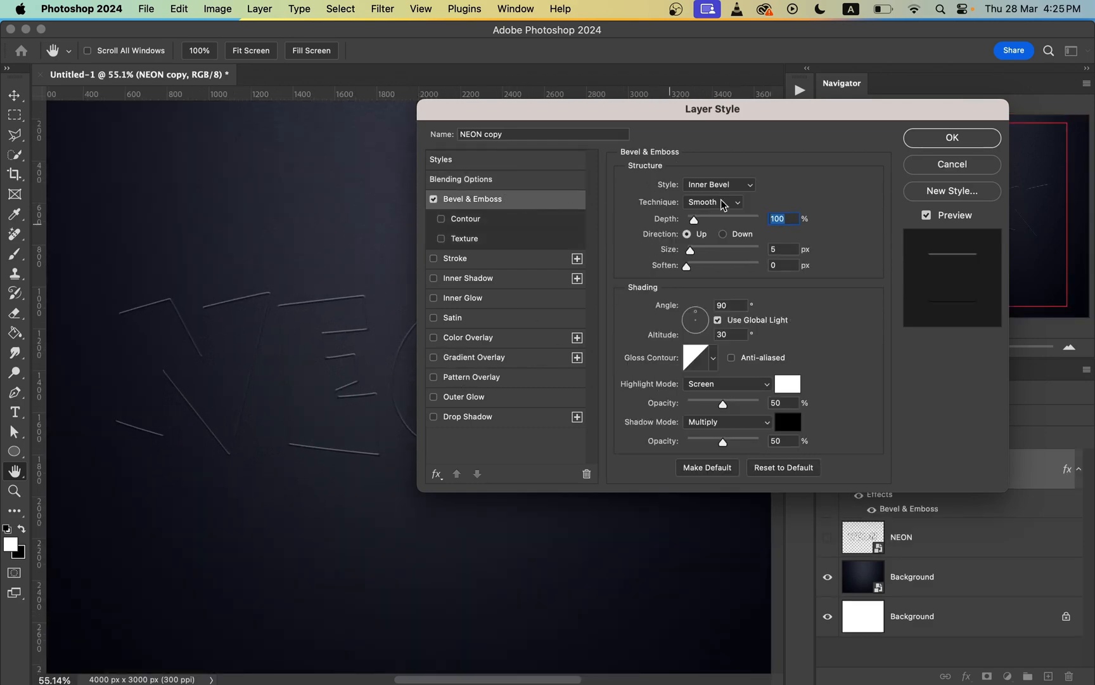
left_click(734, 185)
left_click(729, 185)
left_click(713, 189)
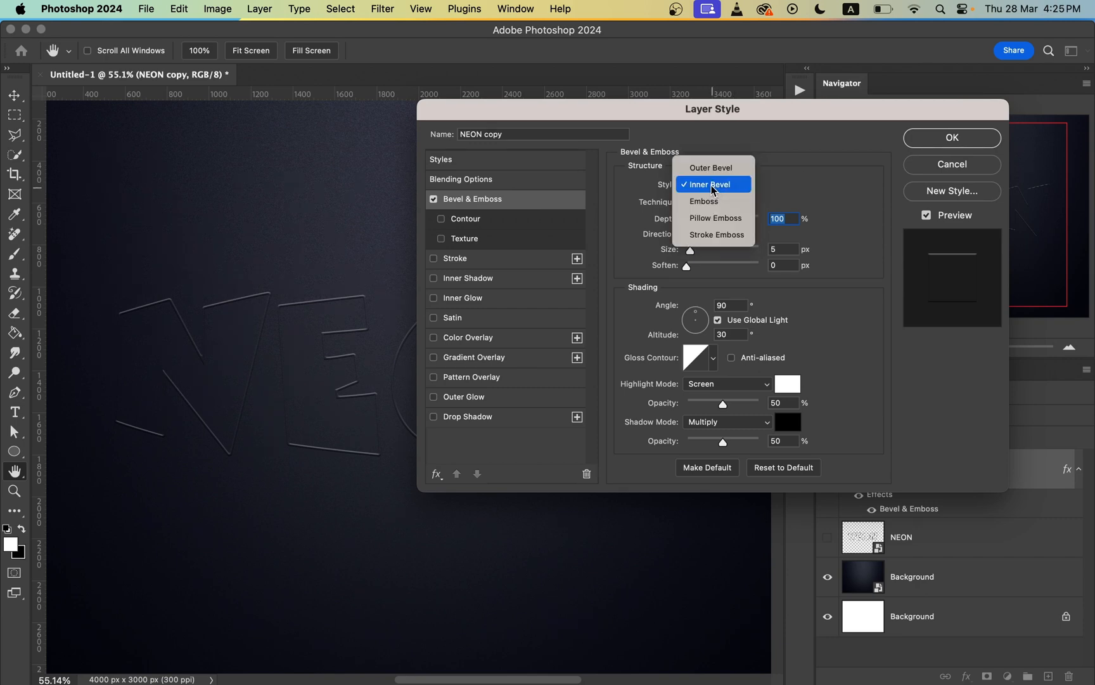
left_click(713, 189)
left_click(729, 202)
left_click(804, 204)
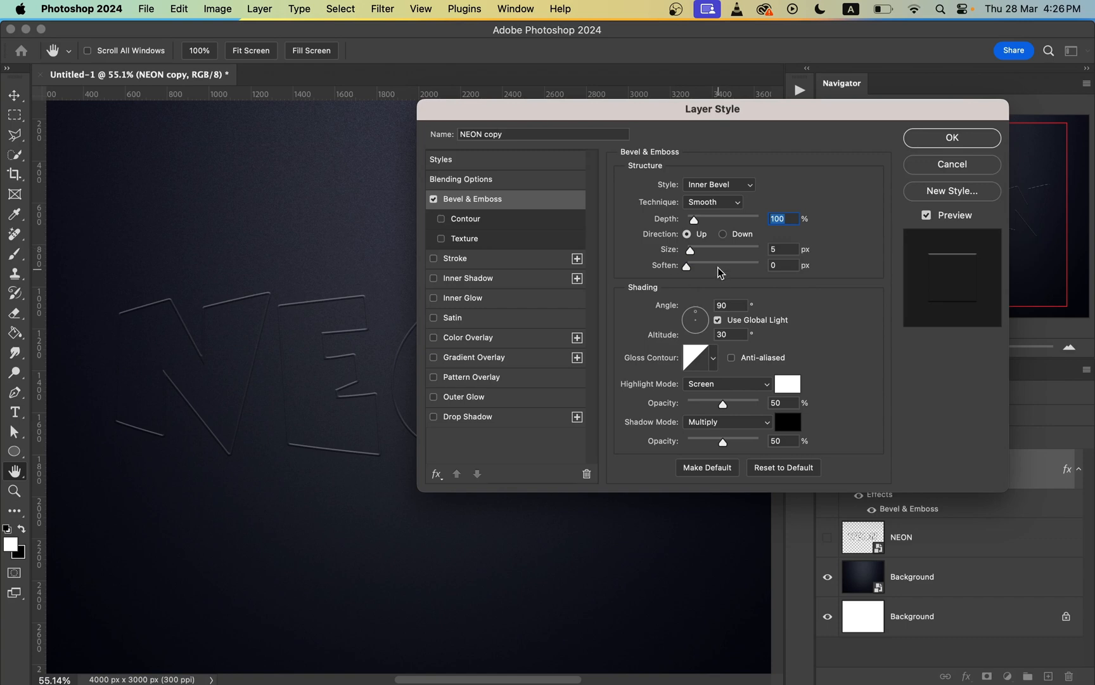
Step: Set the bevel size to 5 px and its shading to a 135° angle and 30° altitude
left_click_drag(702, 251, 690, 253)
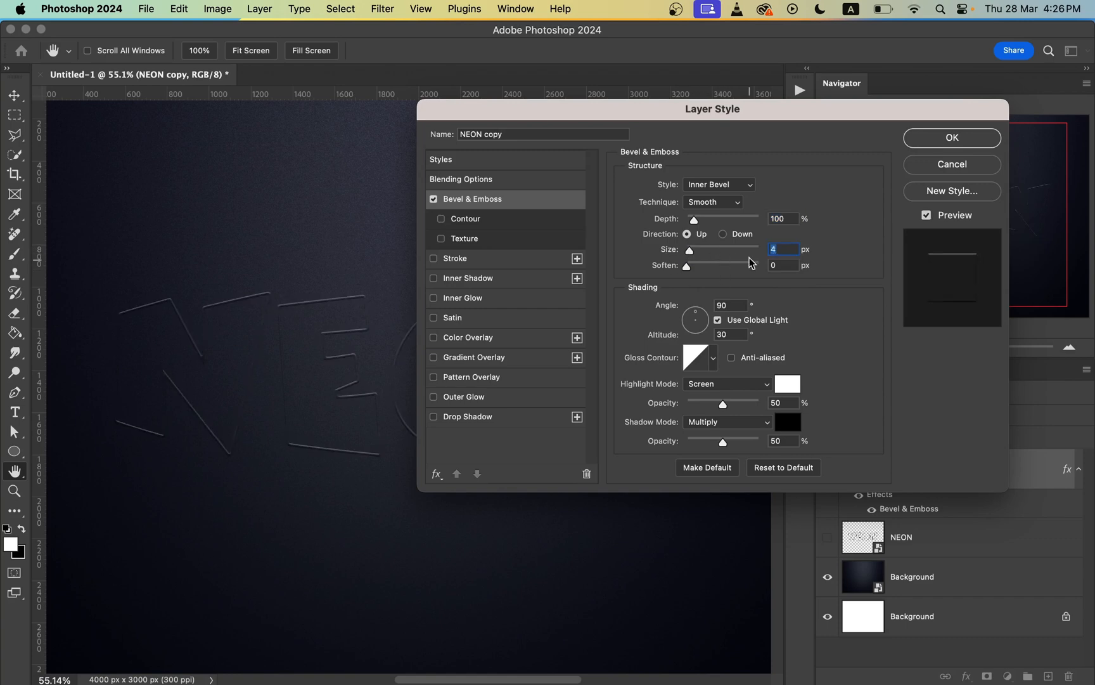
type("5")
left_click_drag(707, 313, 686, 318)
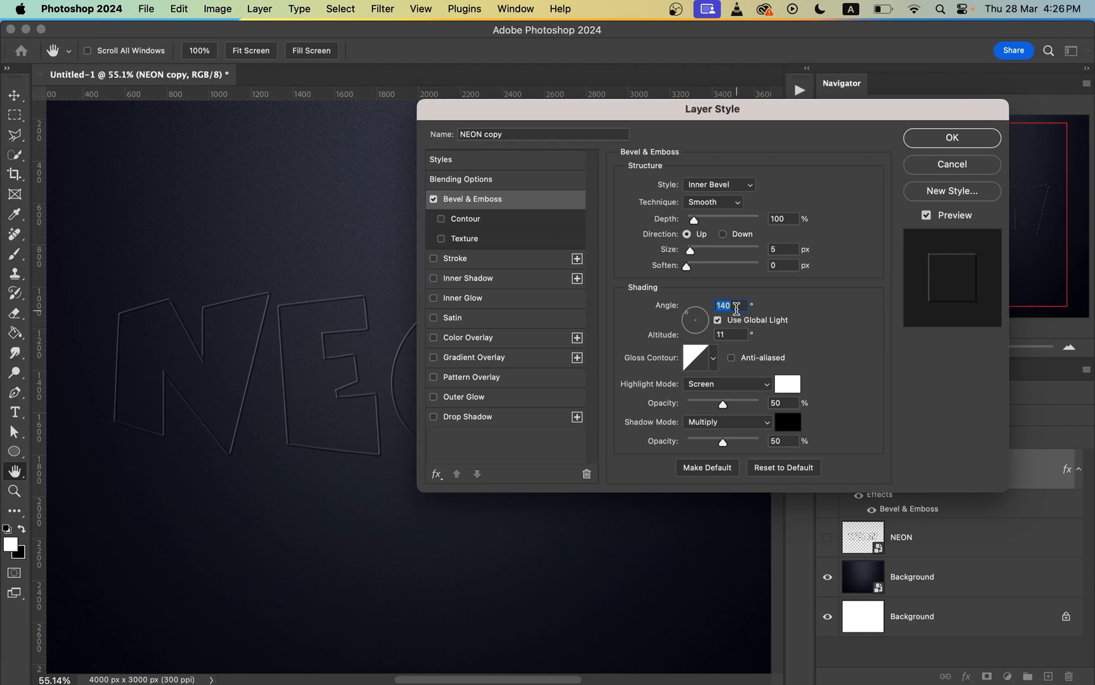
type("135")
key("Tab")
type("30")
left_click(433, 200)
left_click(434, 201)
Step: Add a Stroke effect to the NEON copy layer with a size of 3 px, positioned outside
left_click(469, 259)
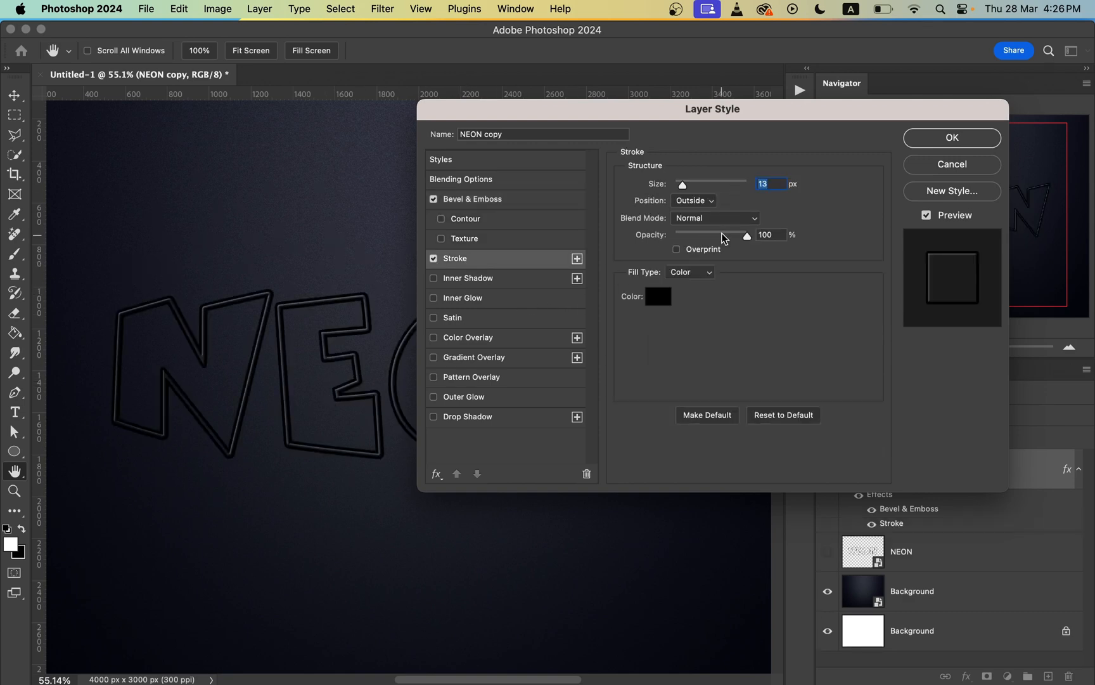
left_click_drag(683, 186, 680, 187)
type("3")
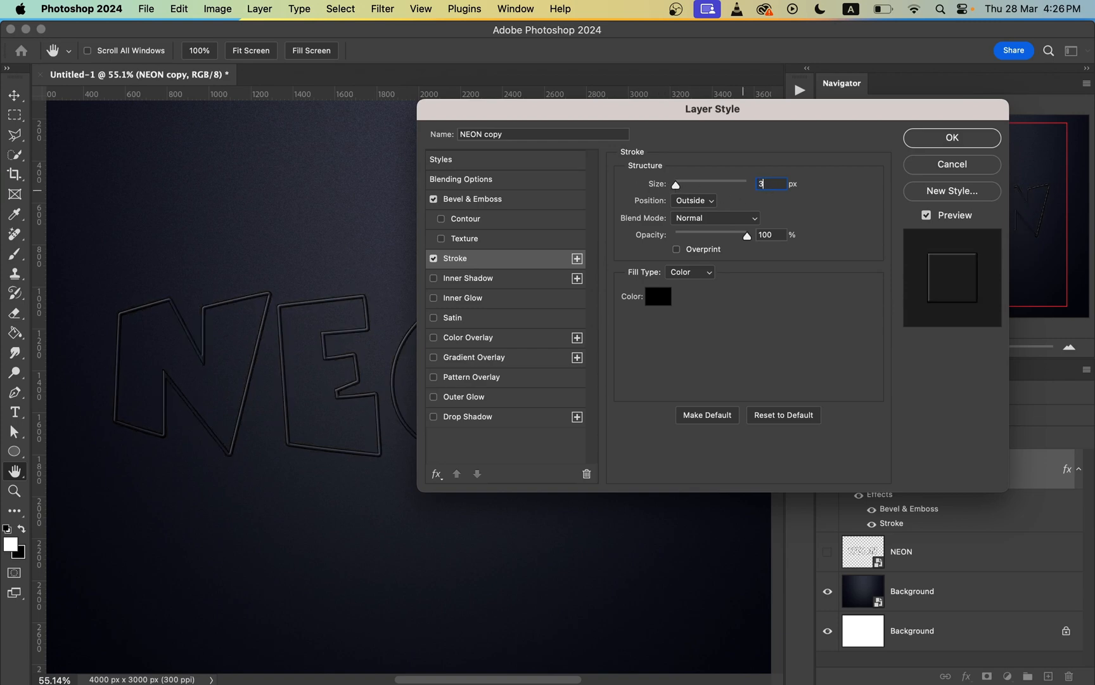
left_click(697, 199)
left_click(696, 200)
Step: Set the stroke color of the NEON copy layer to orange ff9600
left_click(662, 301)
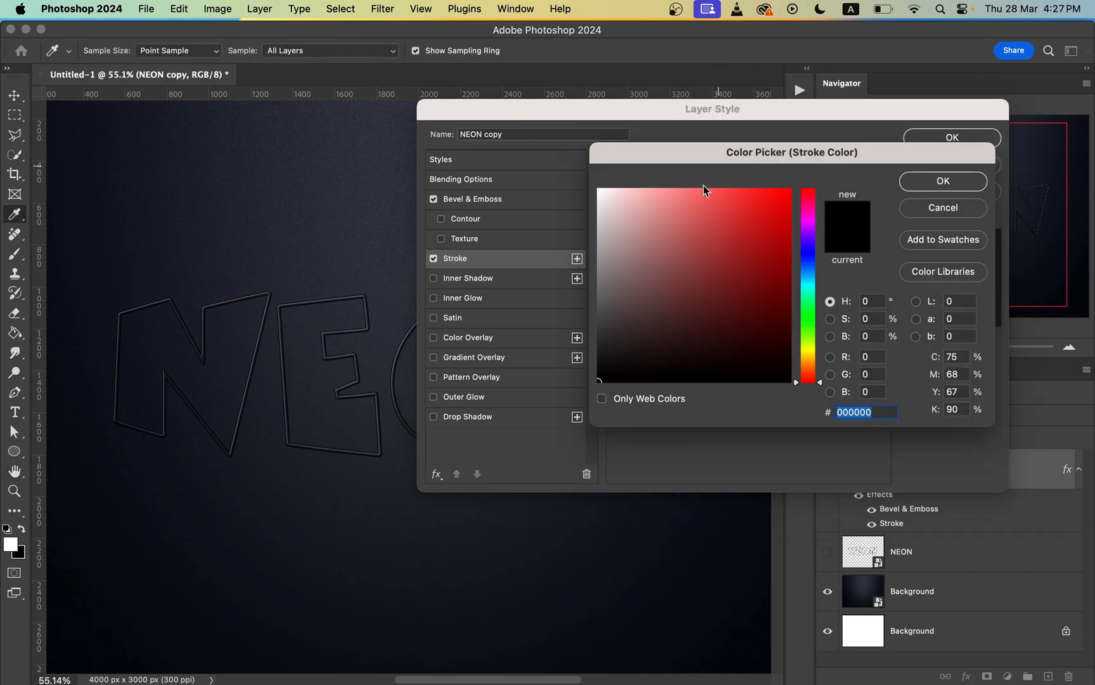
left_click_drag(715, 158, 693, 178)
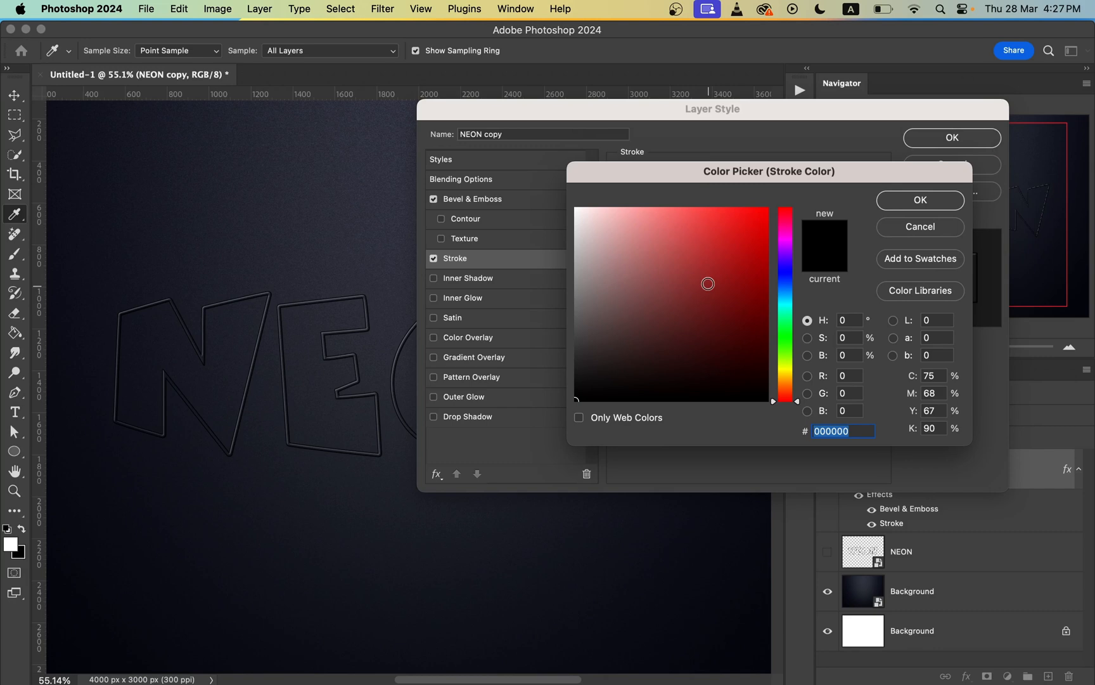
left_click(723, 267)
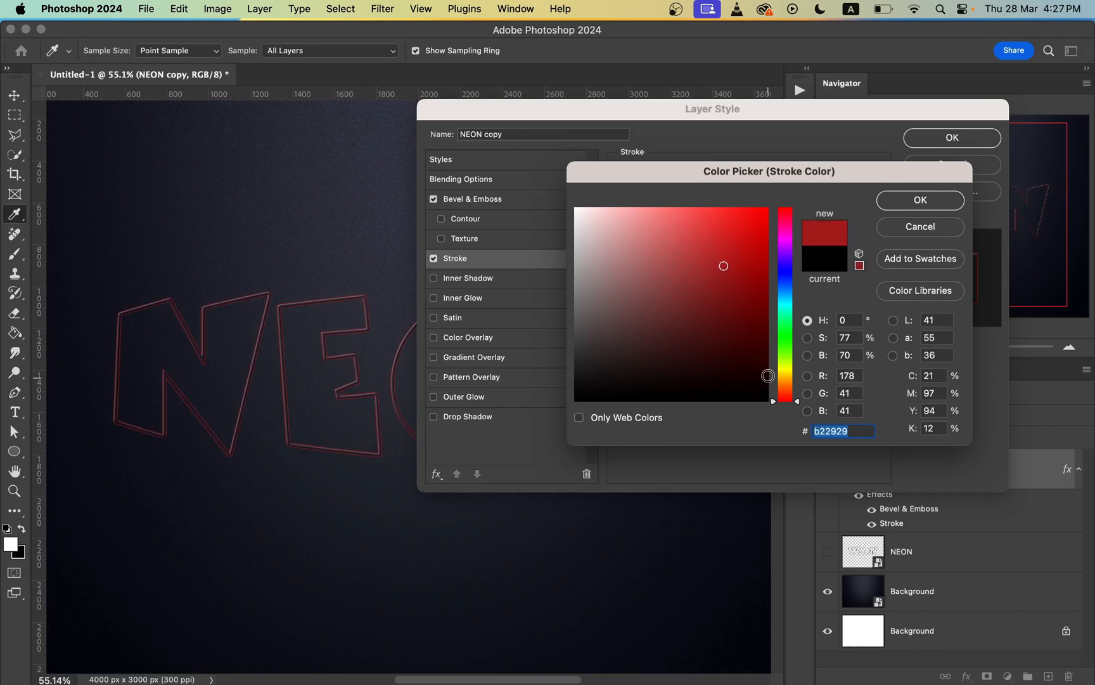
left_click(784, 383)
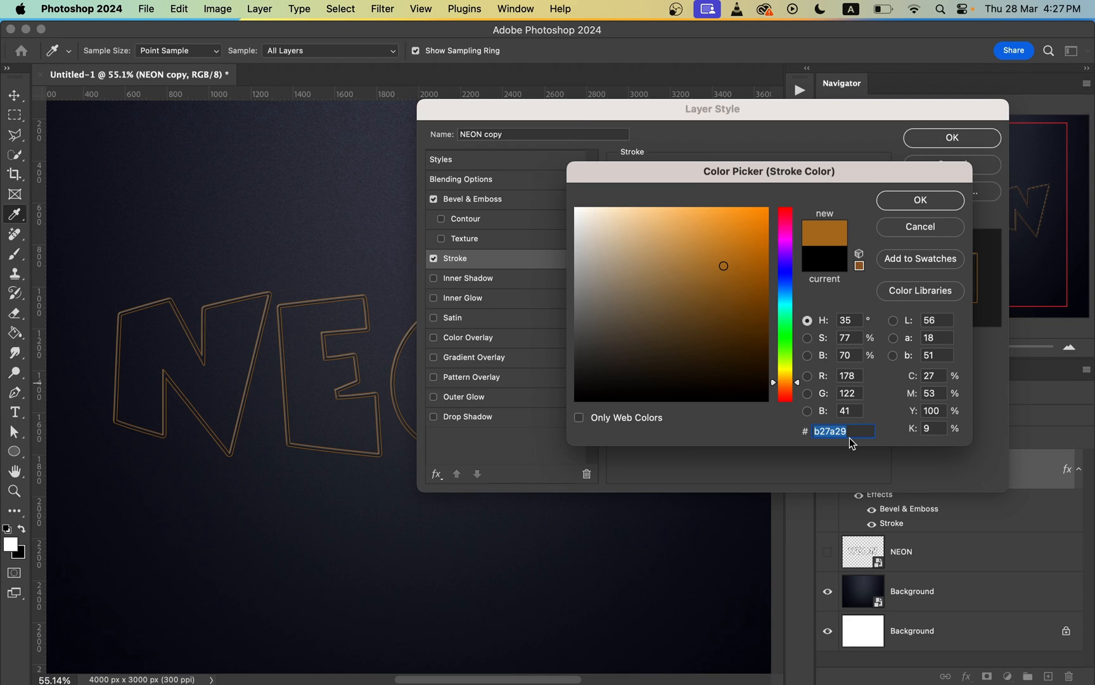
type("f")
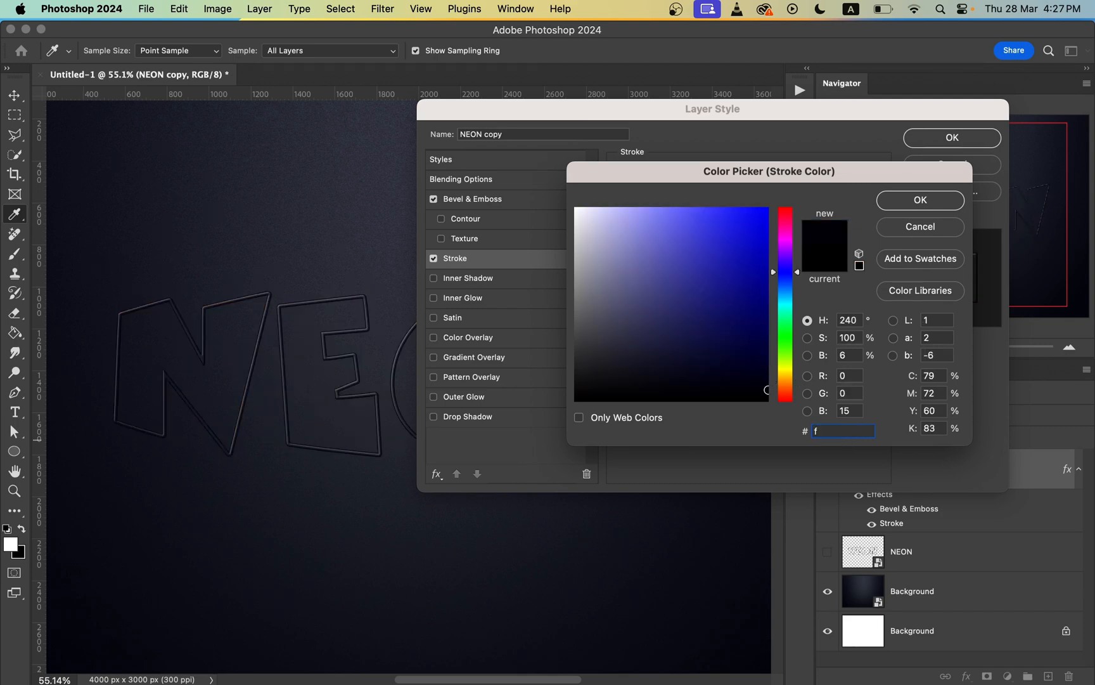
type("f9600")
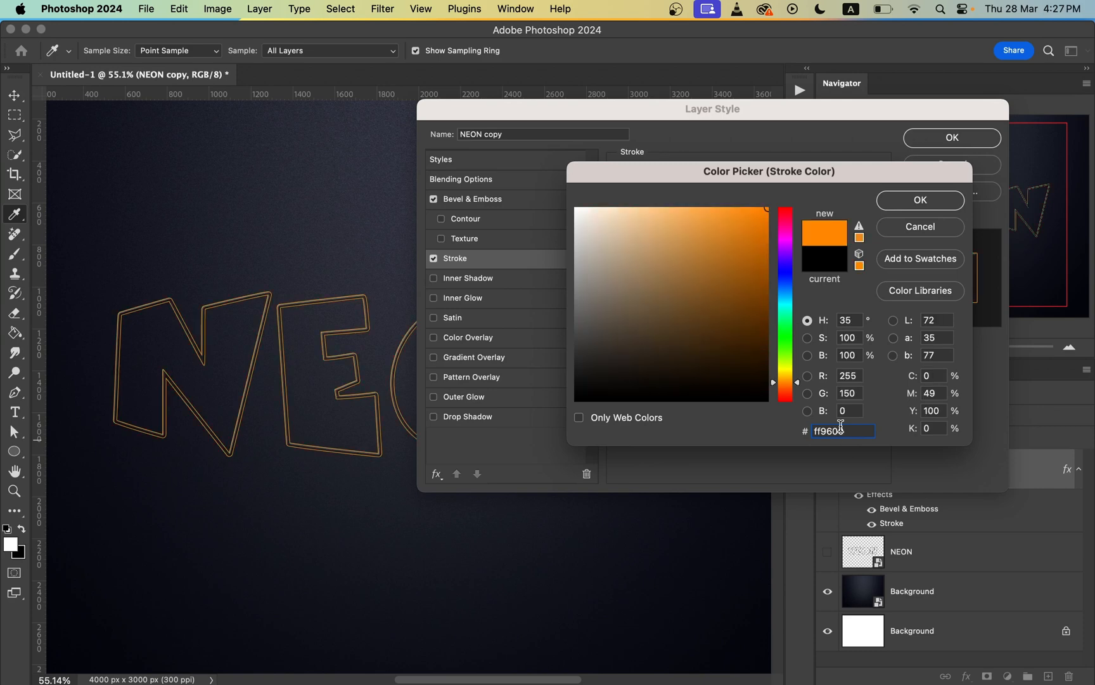
left_click(914, 204)
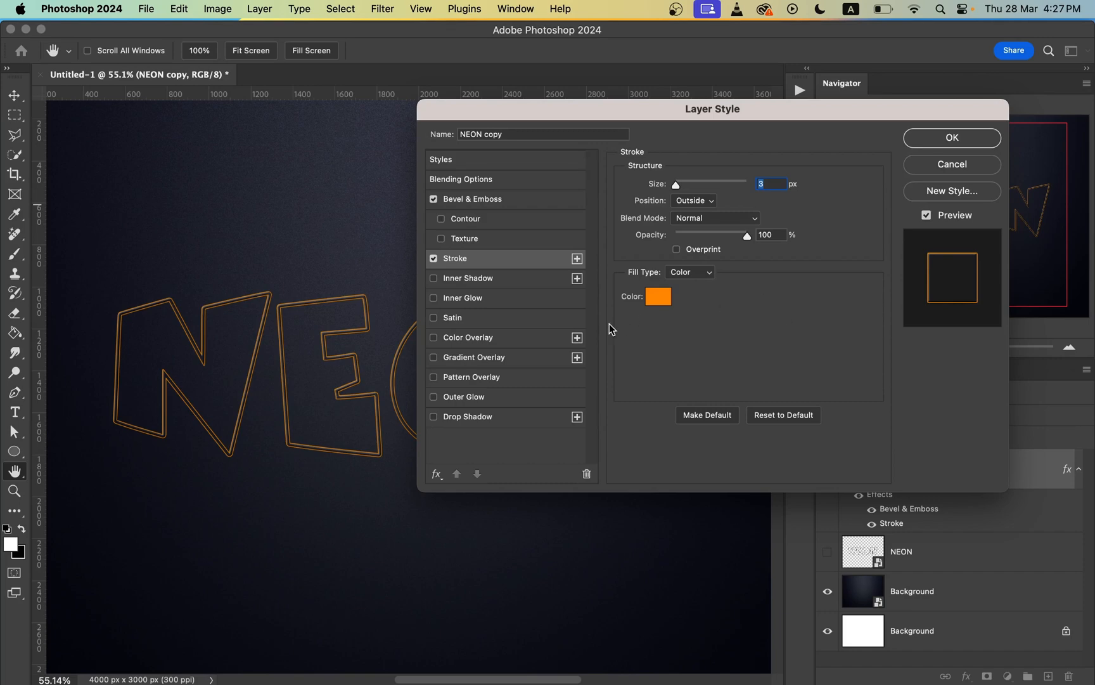
Step: Add a Color Overlay to the NEON copy layer using cream color fff5db in Normal mode at 100% opacity
left_click(506, 341)
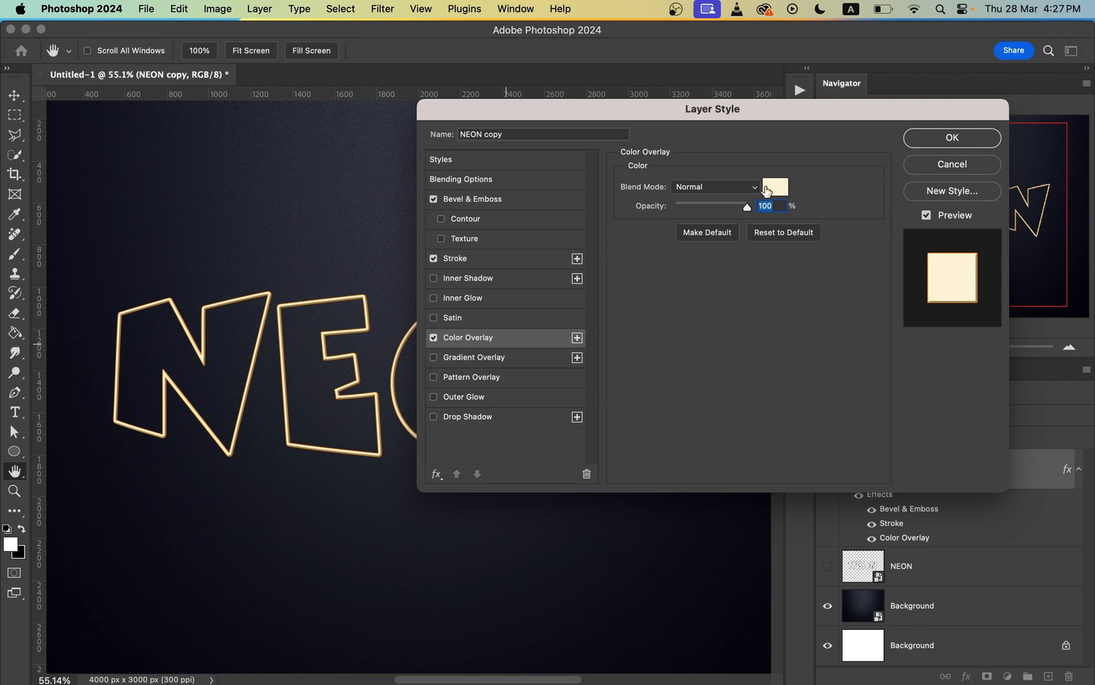
left_click(775, 187)
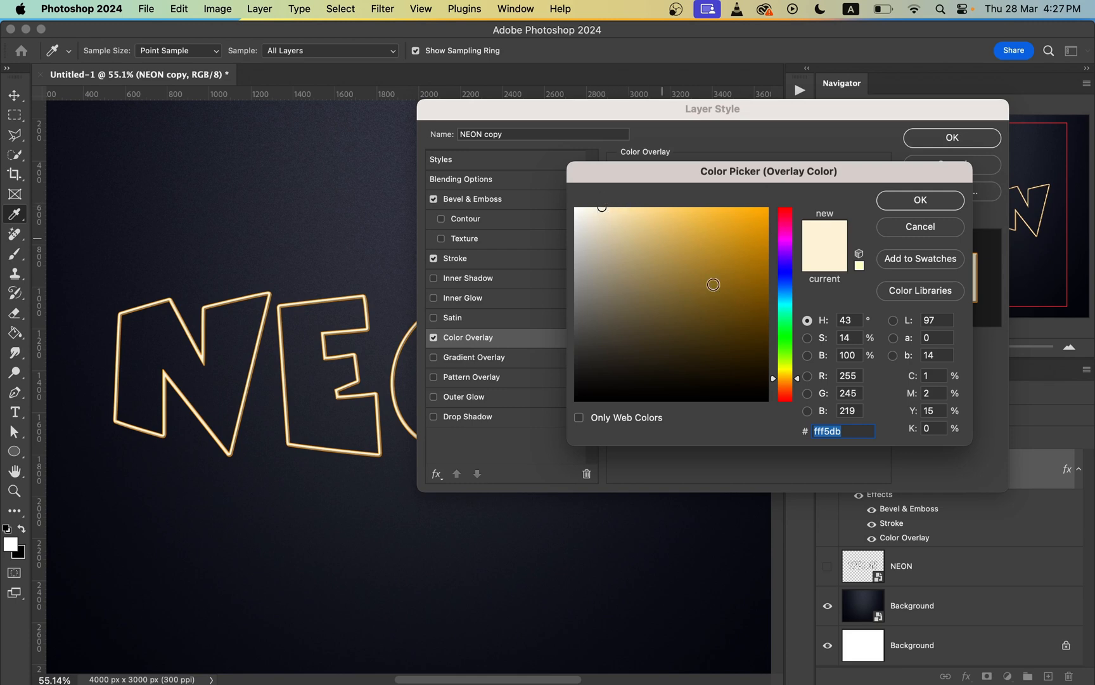
left_click(863, 431)
left_click_drag(863, 432, 790, 431)
left_click(930, 200)
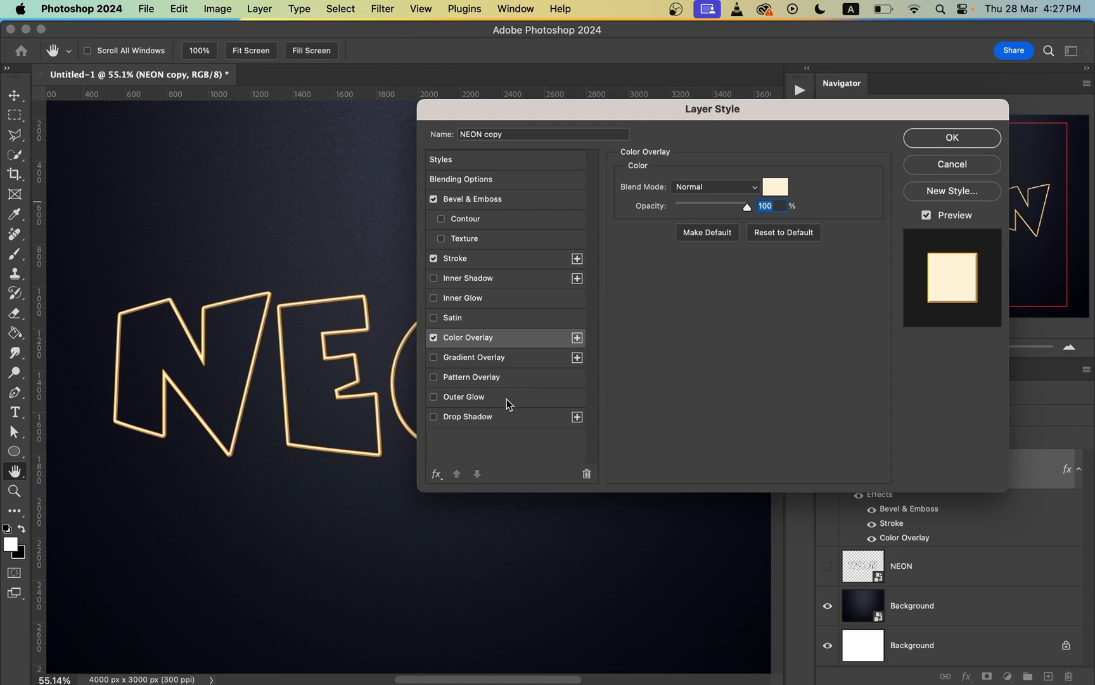
Step: Add an Outer Glow to the NEON copy layer with Screen blend mode and 57% opacity
left_click(445, 397)
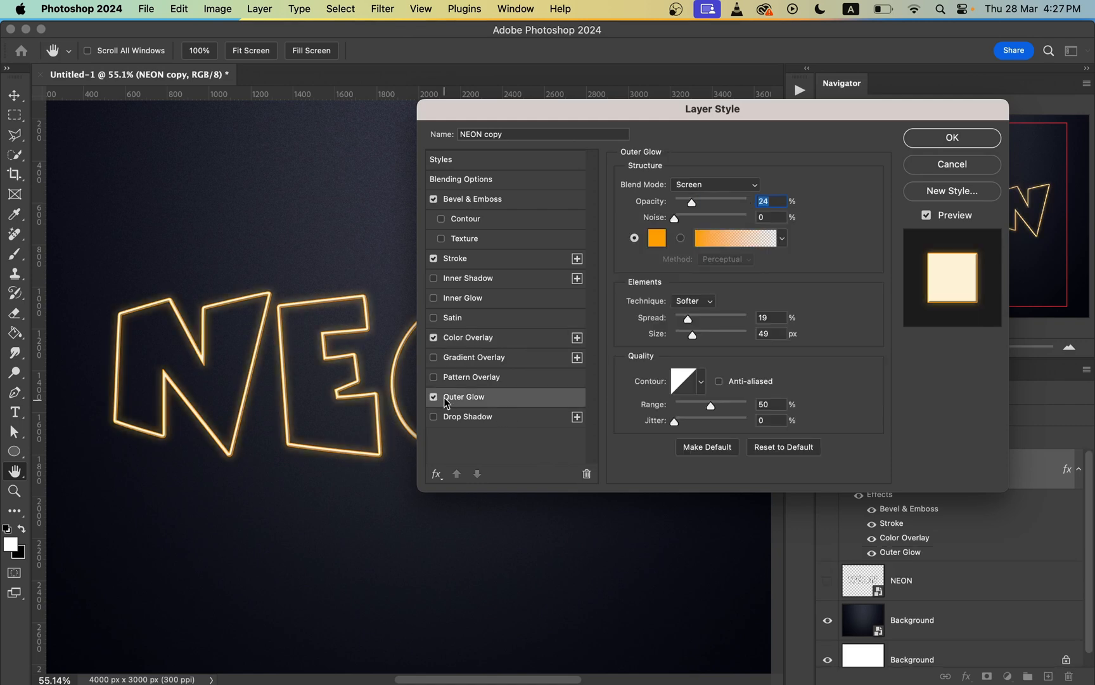
left_click(731, 190)
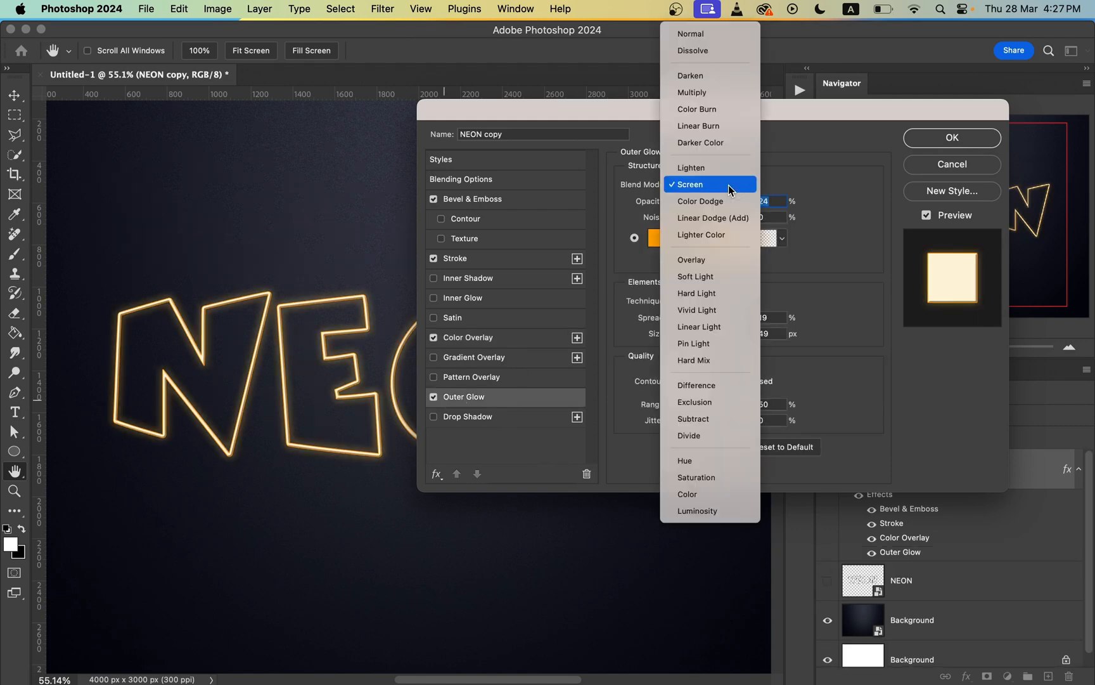
left_click(727, 185)
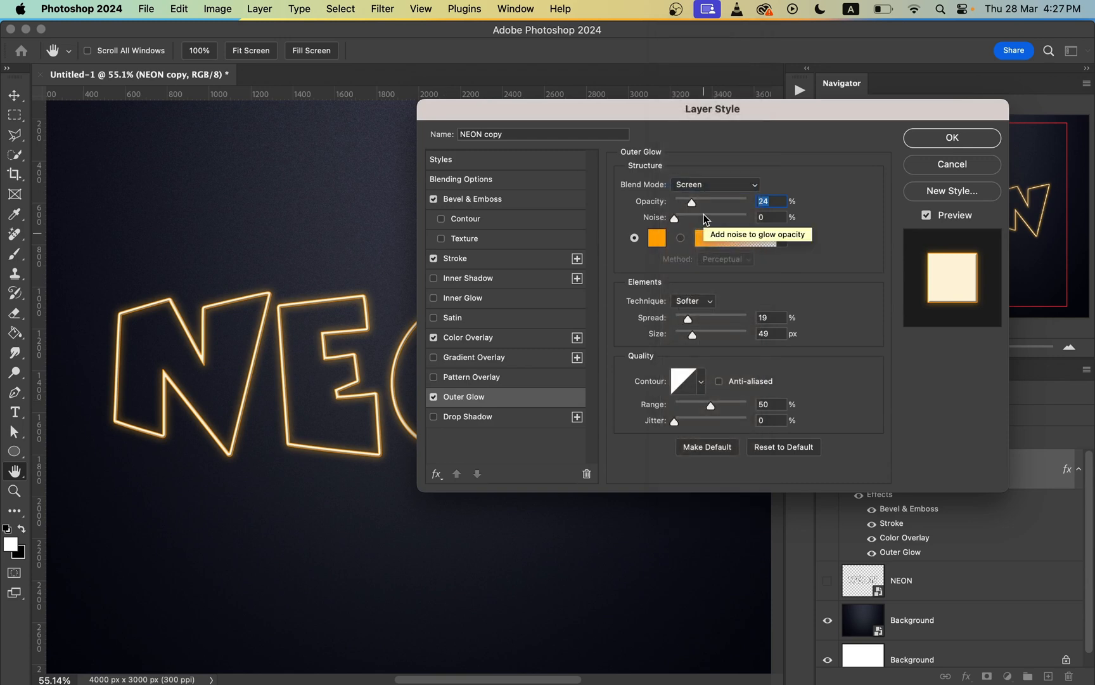
left_click_drag(707, 202, 717, 203)
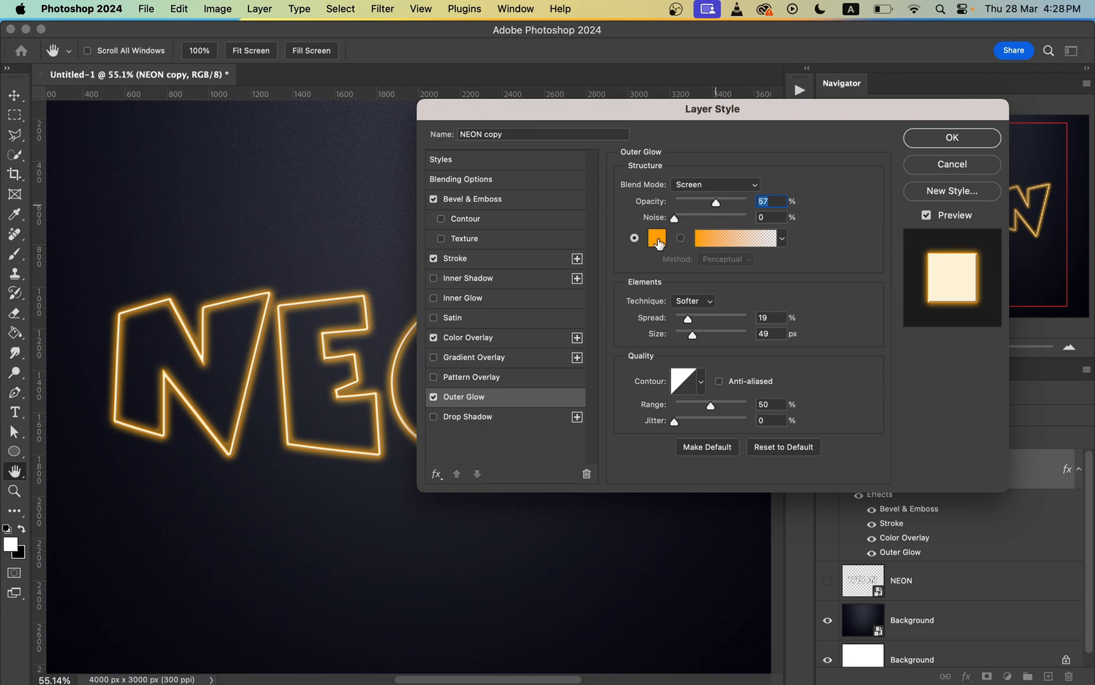
Step: Set the outer glow color to orange ff9c00
left_click(658, 241)
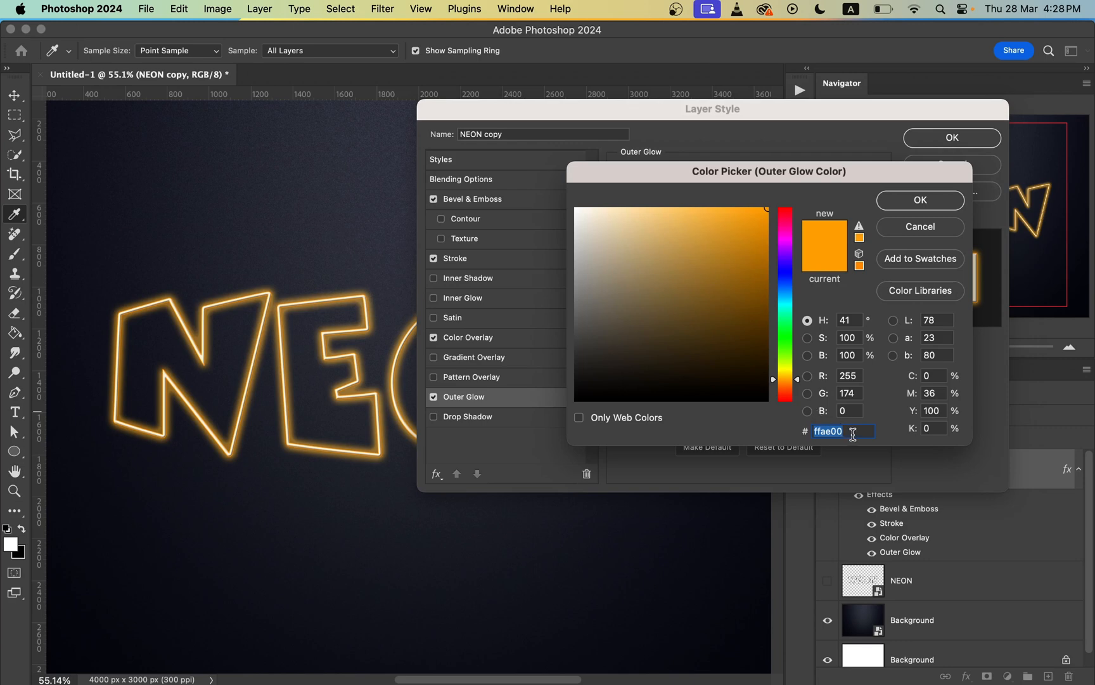
type("ff9")
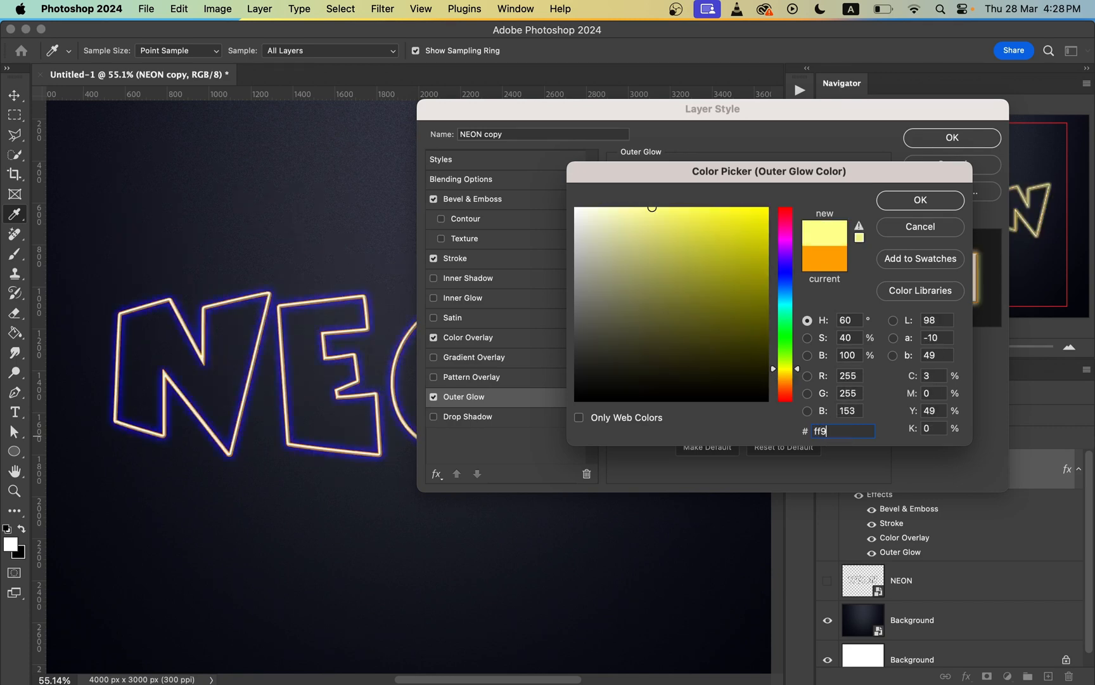
type("c00")
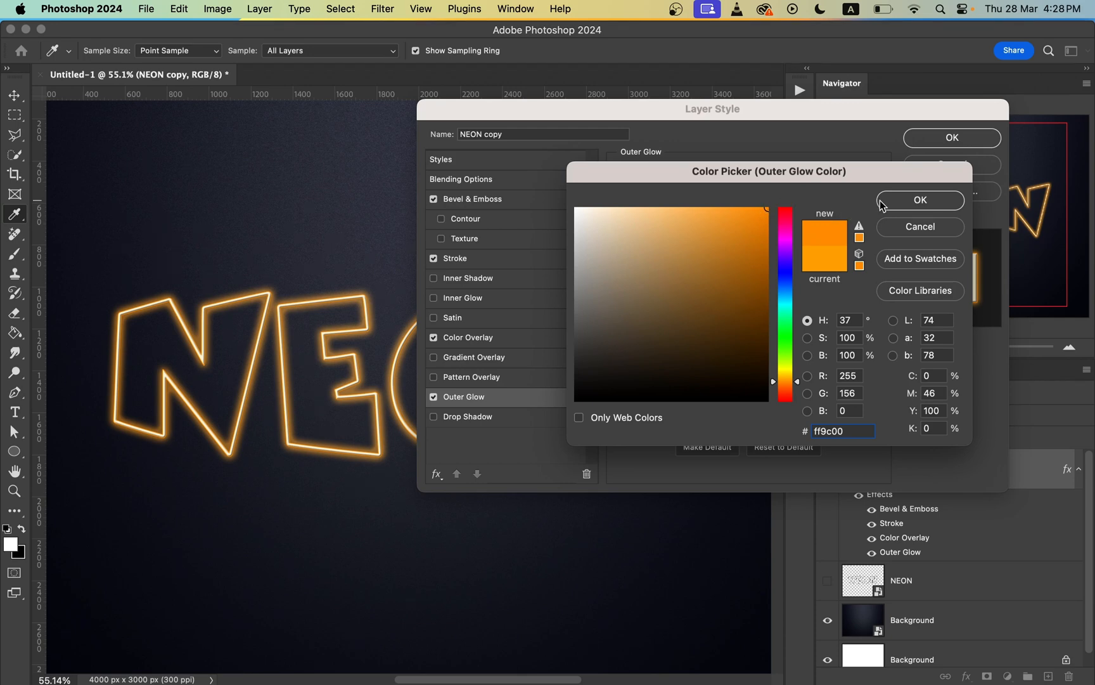
left_click(902, 199)
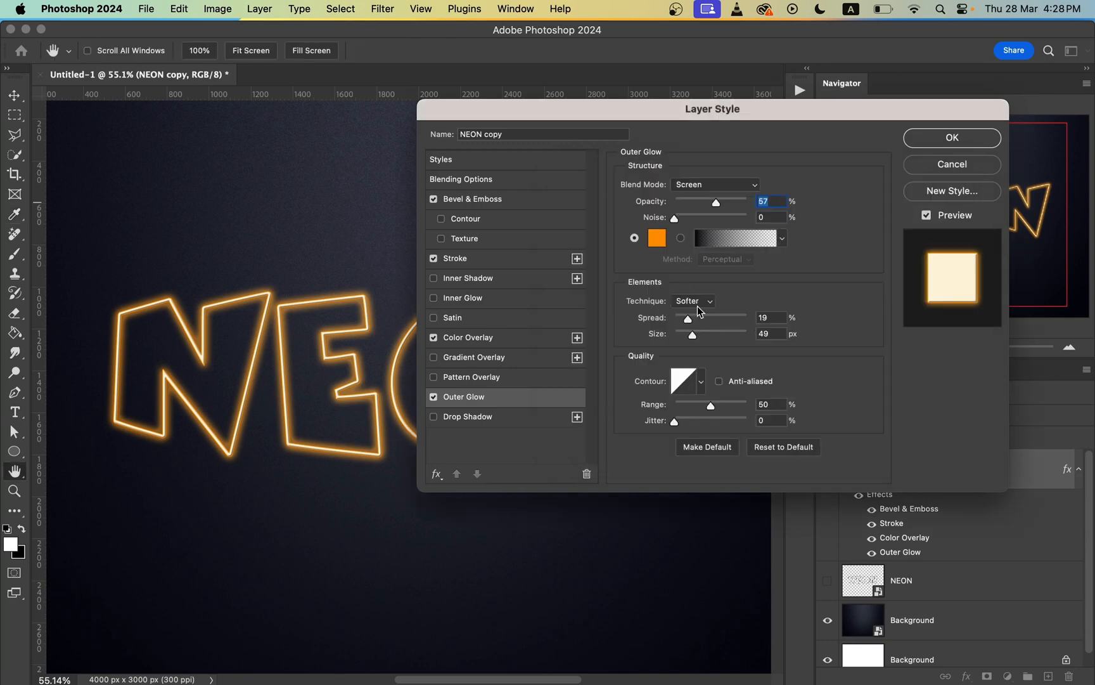
Step: Set the outer glow to the Softer technique with 0% spread and a size of 27 px
left_click(708, 303)
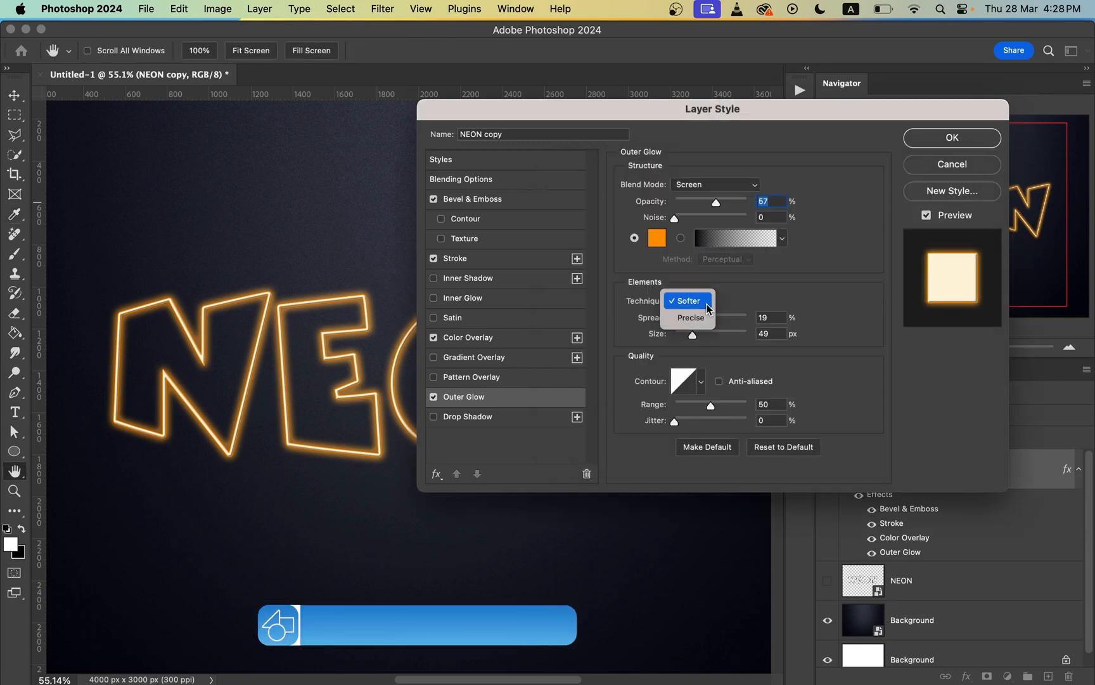
left_click(750, 294)
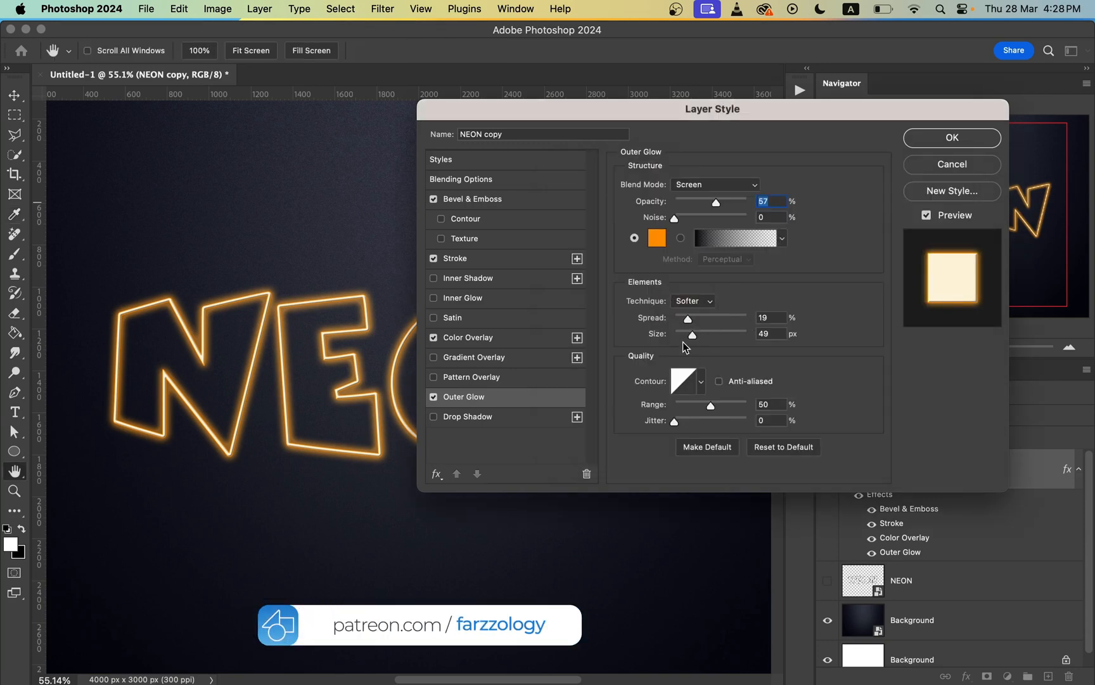
mouse_move(688, 325)
left_mouse_down()
mouse_move(665, 327)
mouse_move(687, 335)
left_mouse_up()
key("Tab")
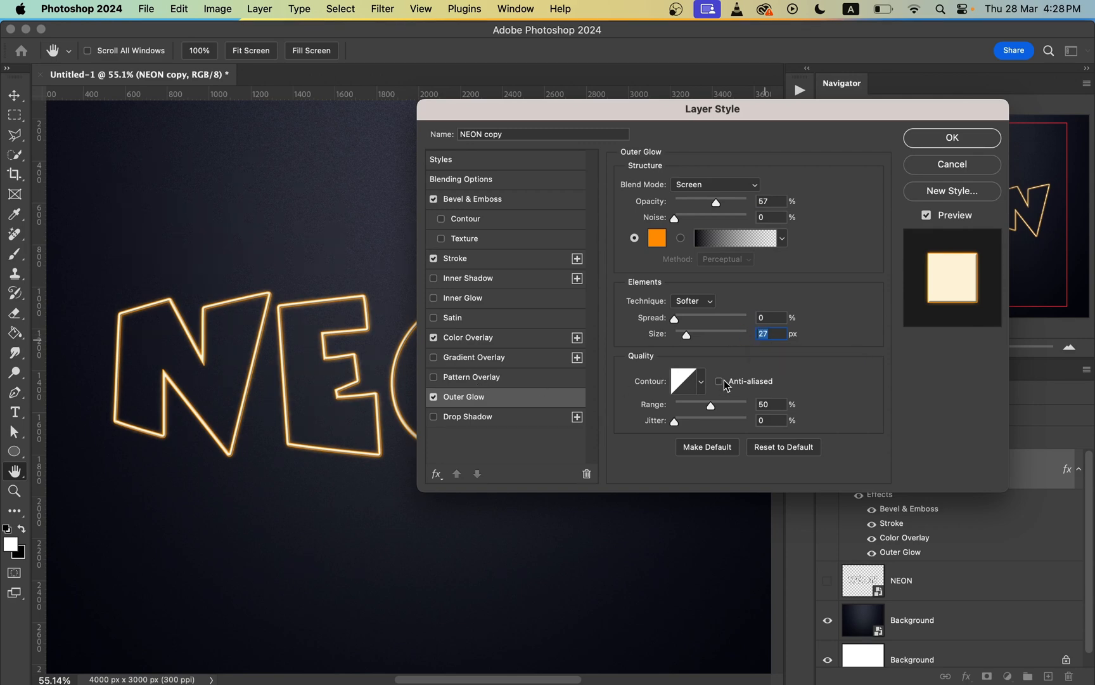
Step: Toggle the Outer Glow effect off and on to compare the text with and without it
left_click(433, 398)
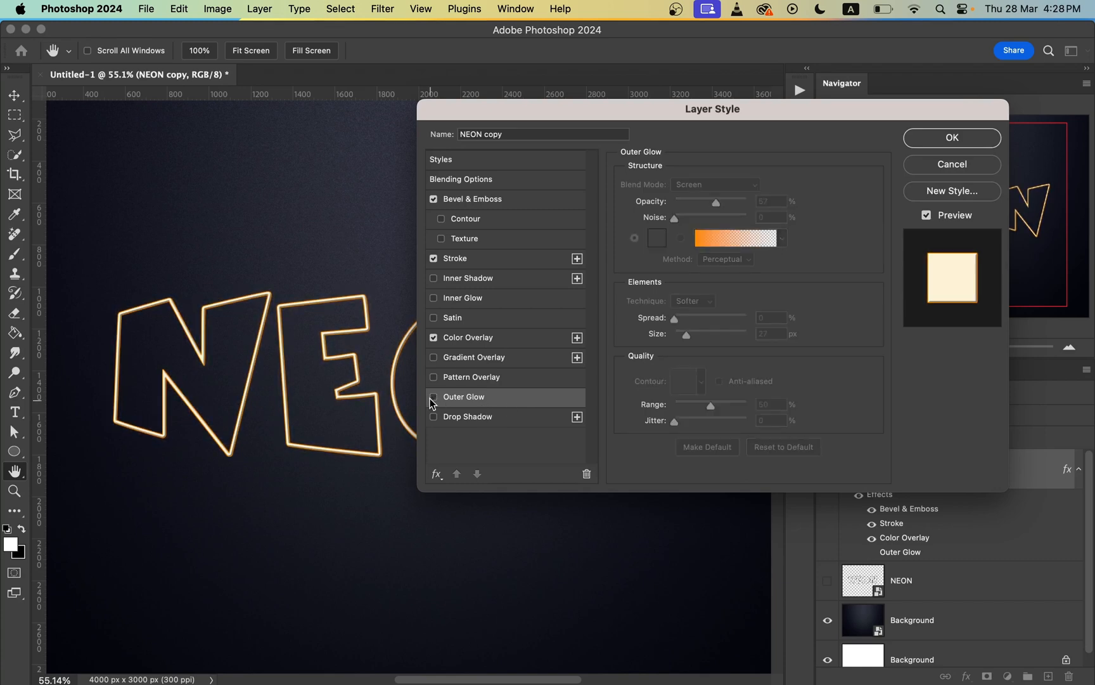
left_click(432, 401)
left_click(432, 400)
left_click(432, 400)
left_click(433, 398)
left_click(433, 398)
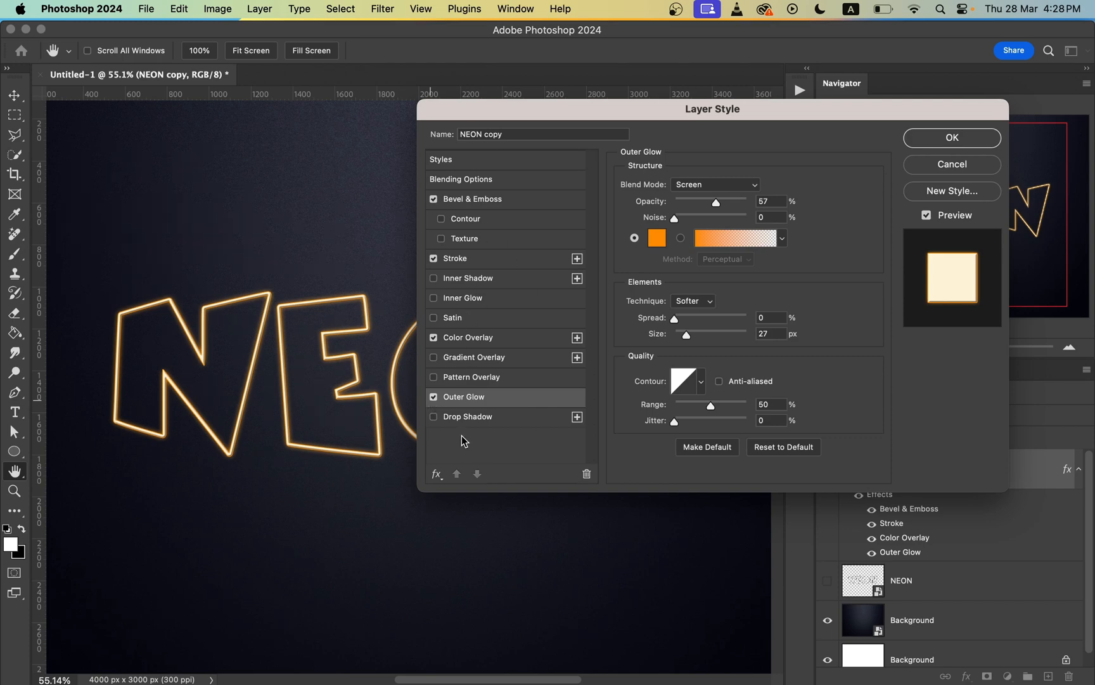
Step: Add a Drop Shadow to the NEON copy layer using Multiply blend mode and black color 000000
key("super+plus")
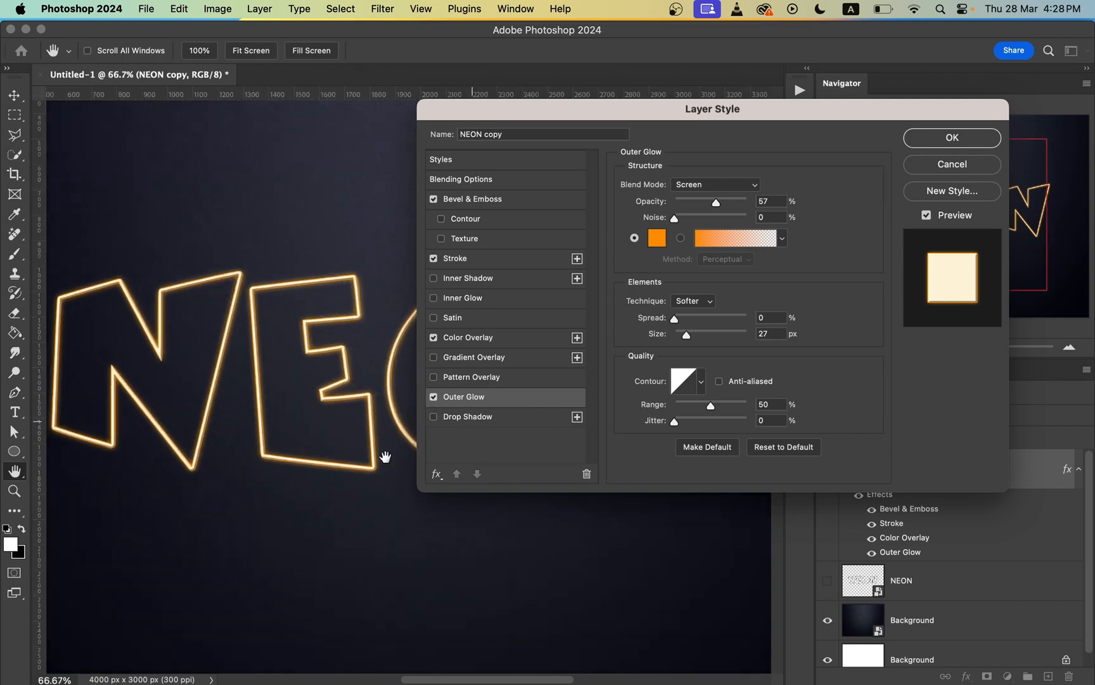
left_click_drag(373, 420, 306, 405)
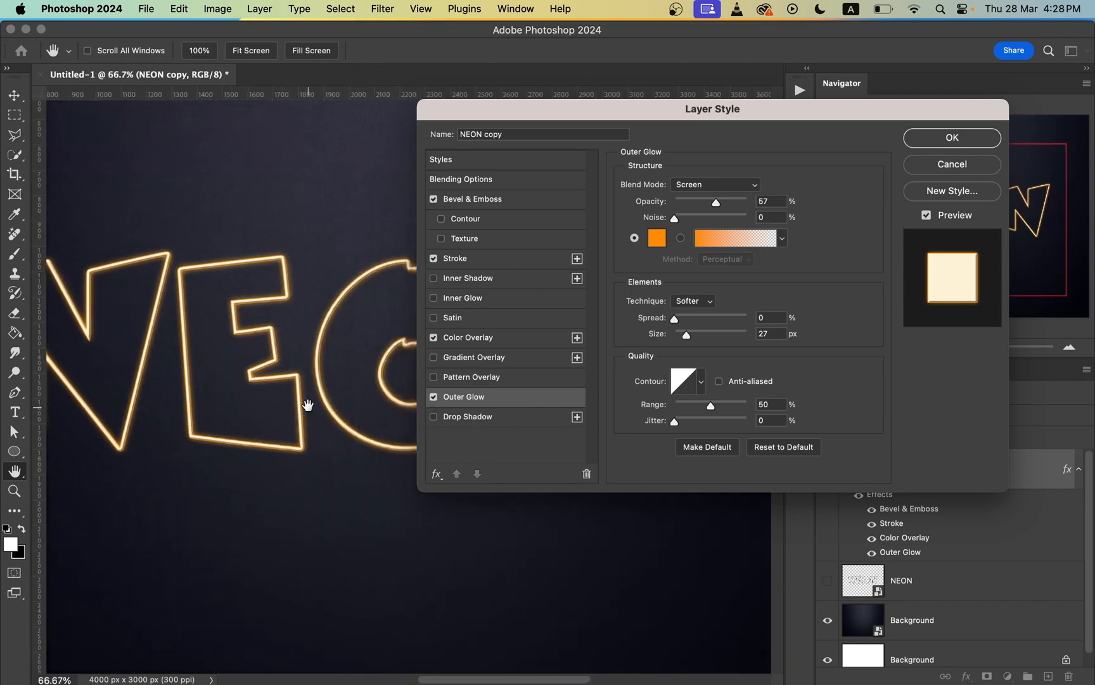
left_click(433, 417)
left_click(495, 418)
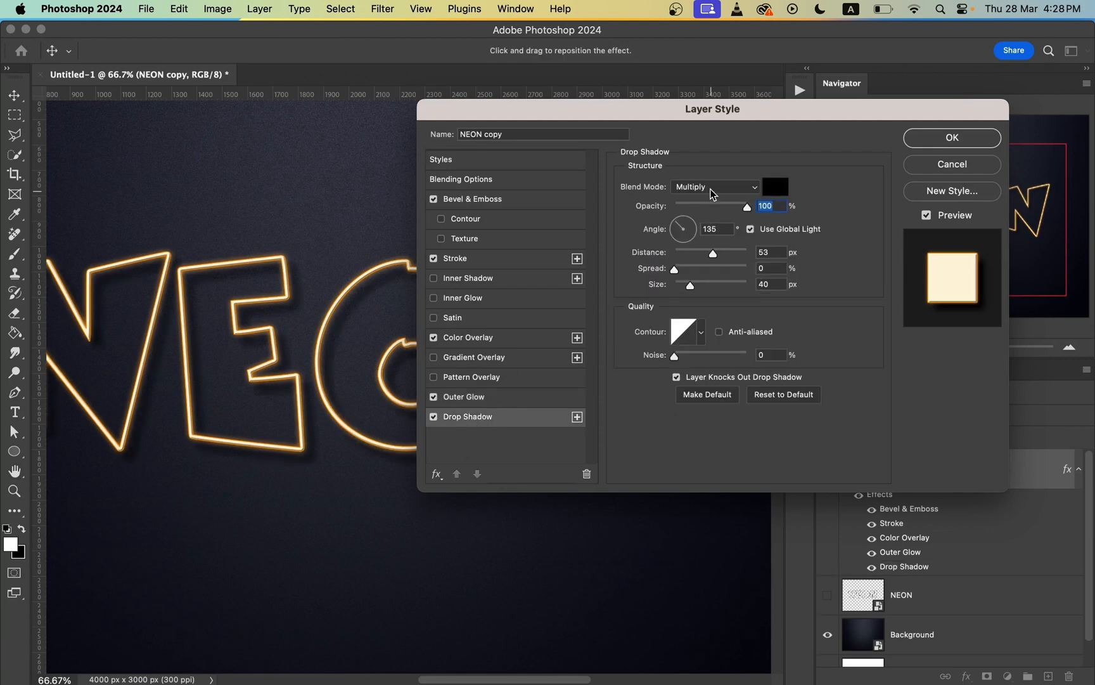
left_click(709, 186)
left_click(708, 189)
left_click(772, 188)
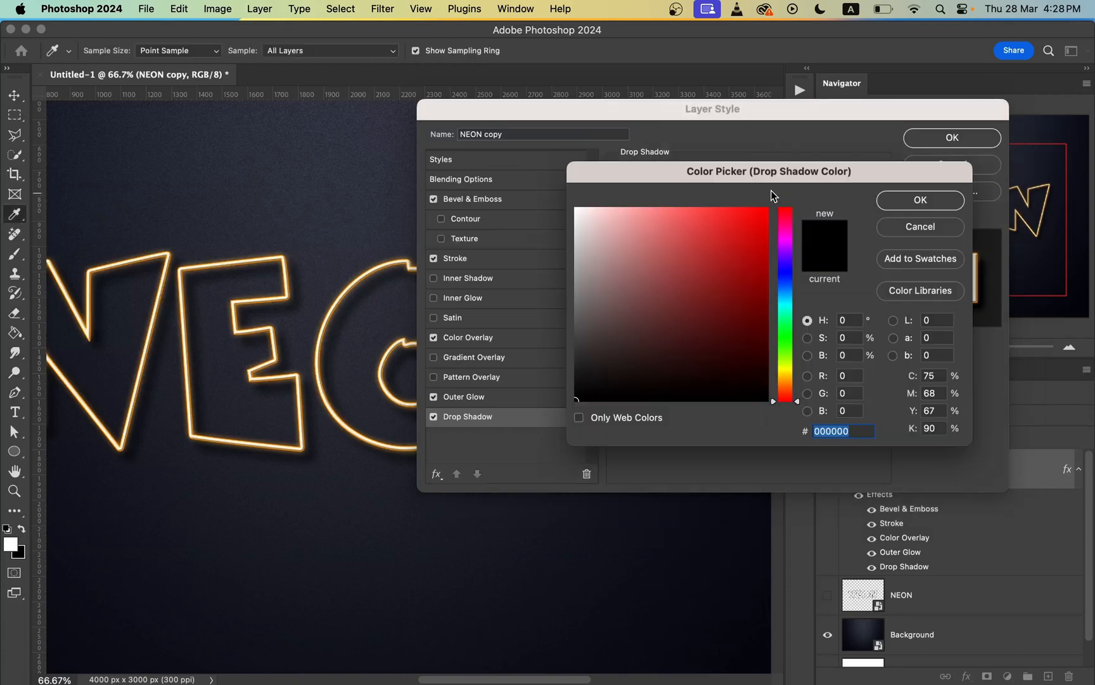
left_click(921, 200)
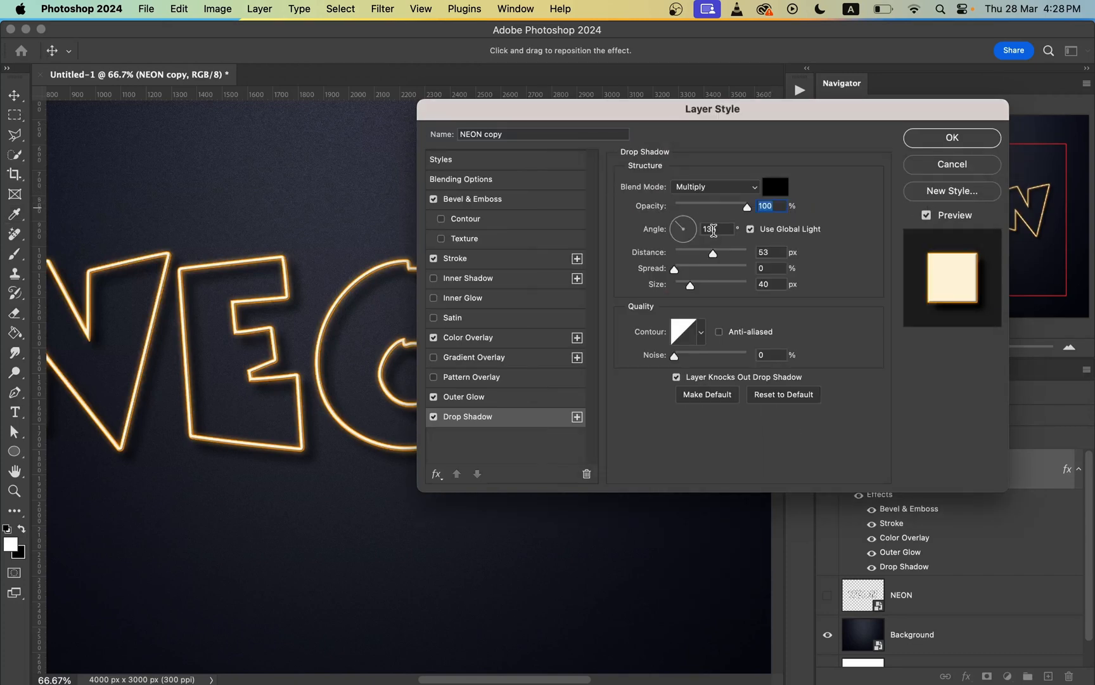
Step: Set the drop shadow to a 135° angle, 52 px distance and 40 px size, and apply the layer style
double_click(723, 229)
left_click_drag(713, 259, 712, 255)
key("Up")
key("Up")
left_click(712, 287)
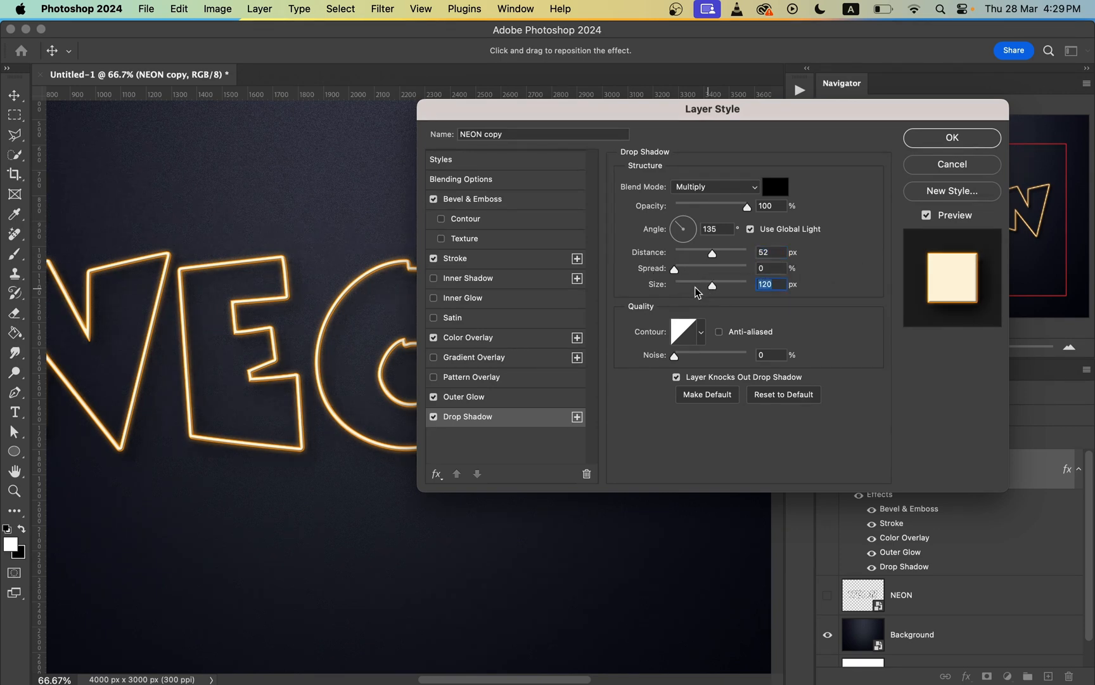
left_click(695, 285)
left_click_drag(693, 288, 691, 289)
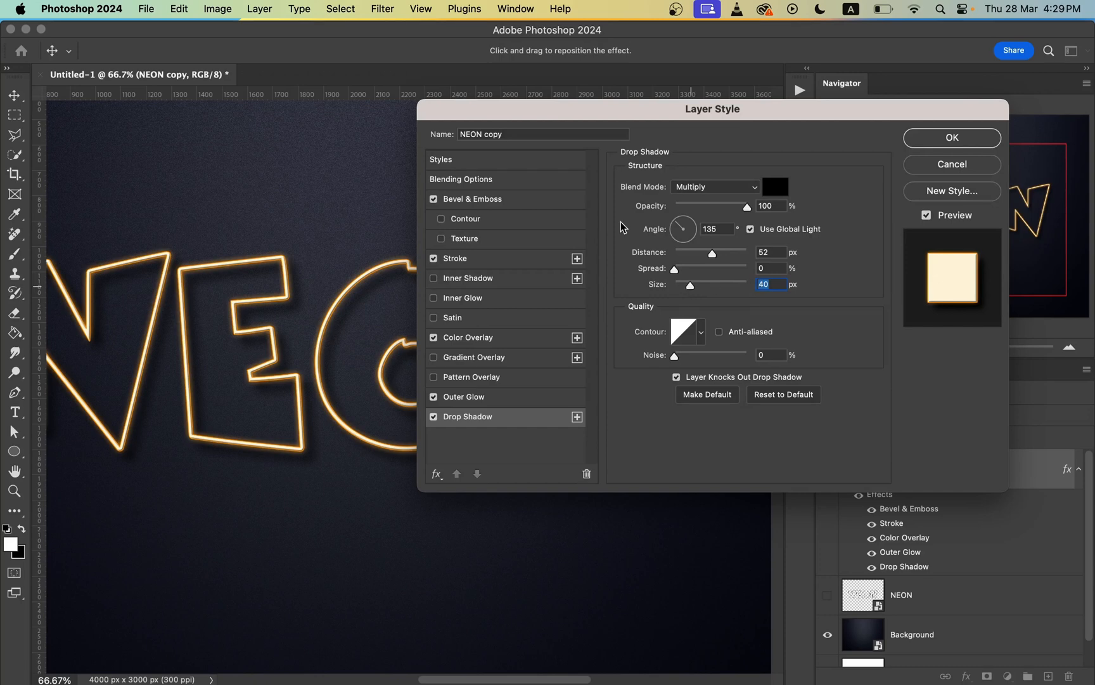
left_click(953, 138)
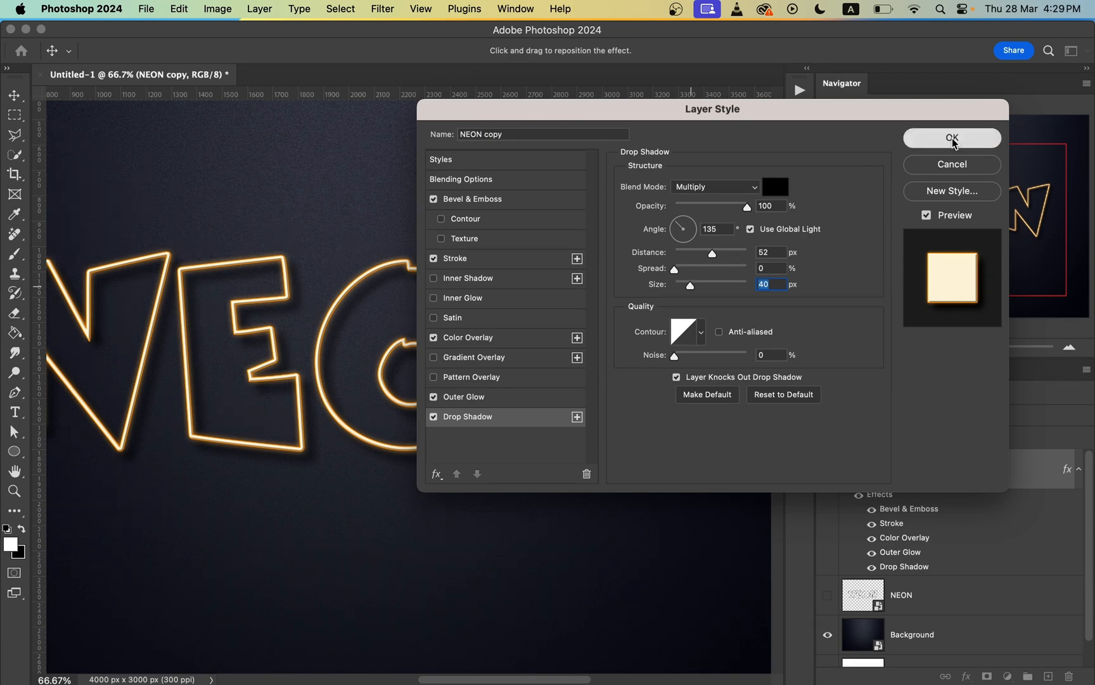
Step: Toggle the NEON copy layer's visibility off and on to review the neon outline against the whole background
key("super+0")
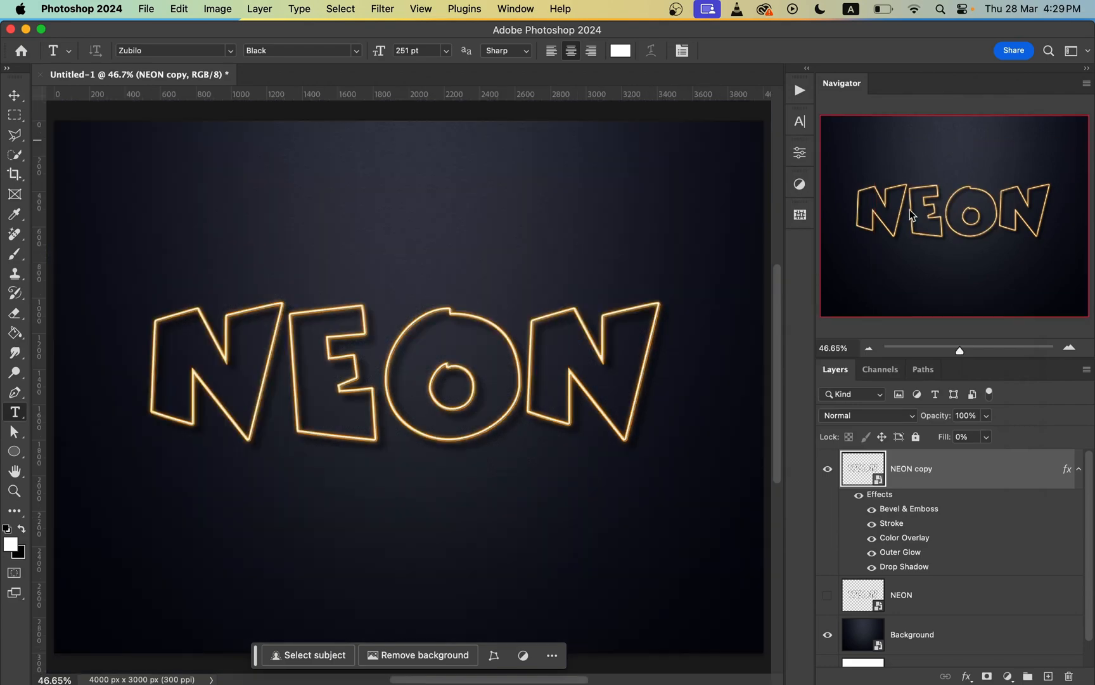
left_click(828, 469)
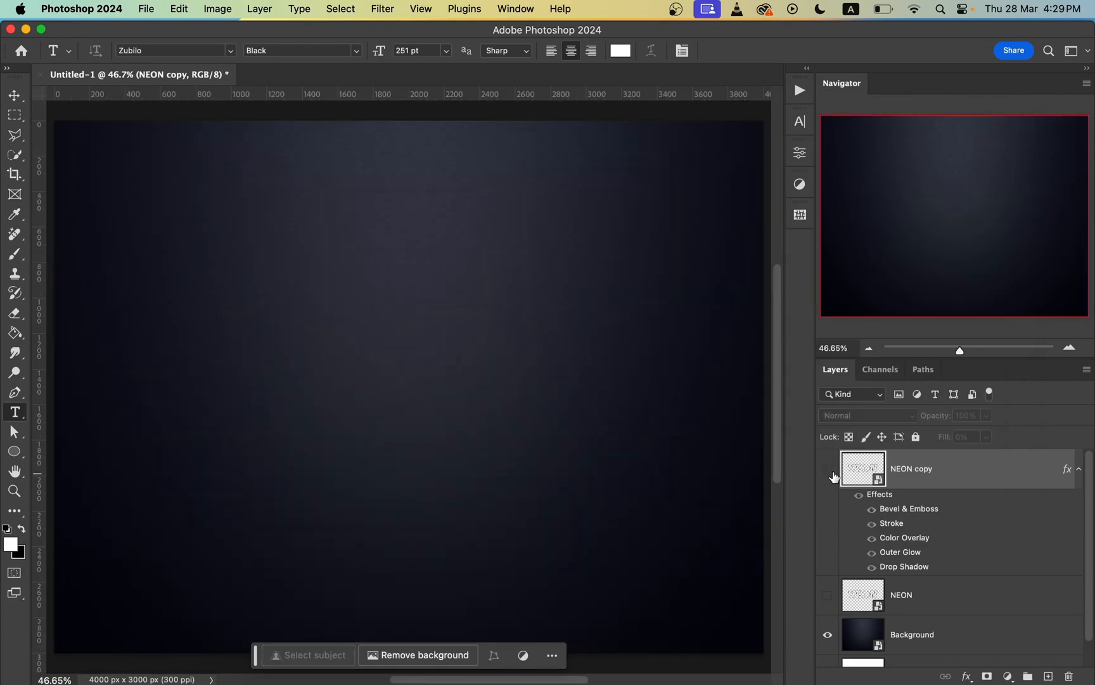
left_click(829, 470)
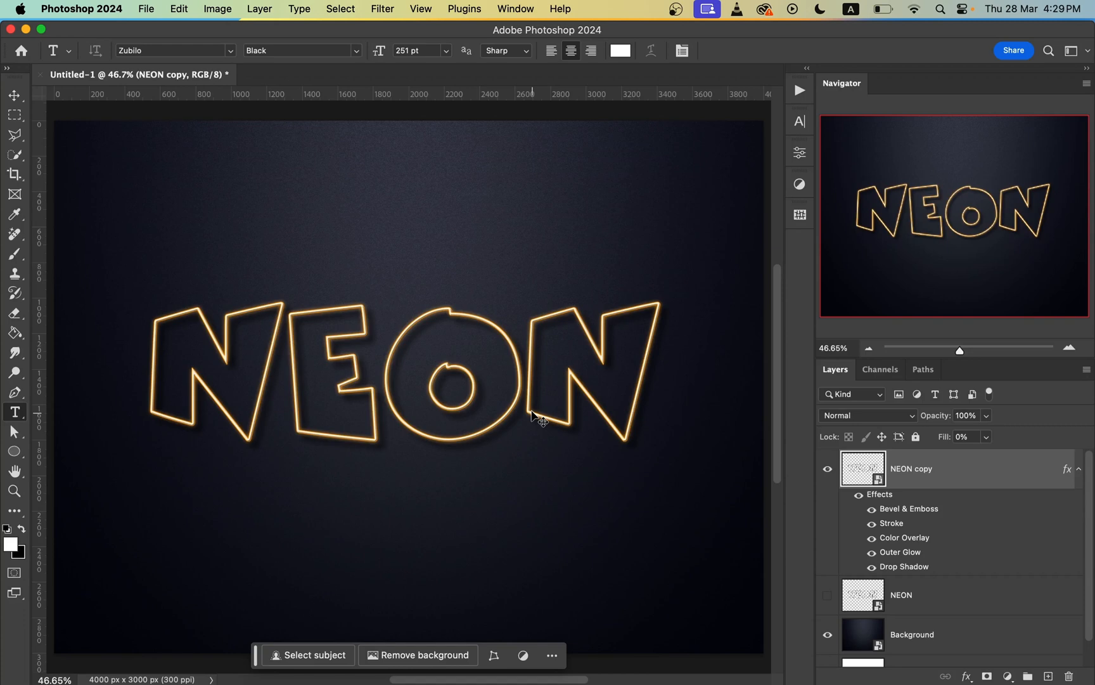
key("super+minus")
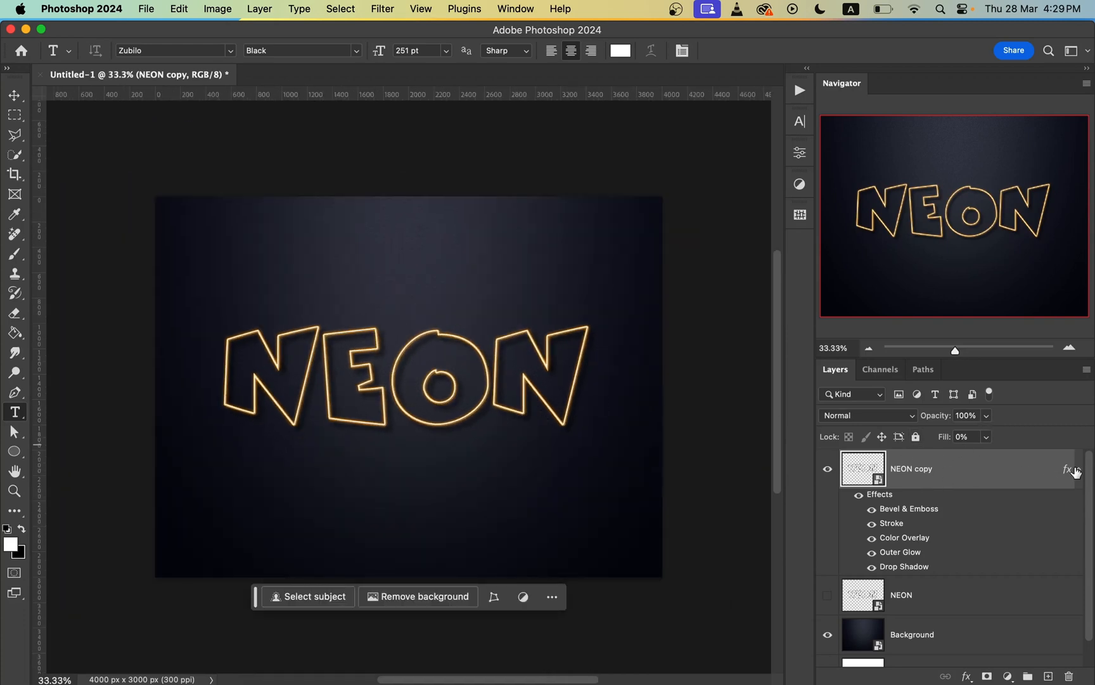
Step: Show the original NEON layer and reduce its fill to 0%, hiding the NEON copy layer while adjusting it
left_click(1078, 468)
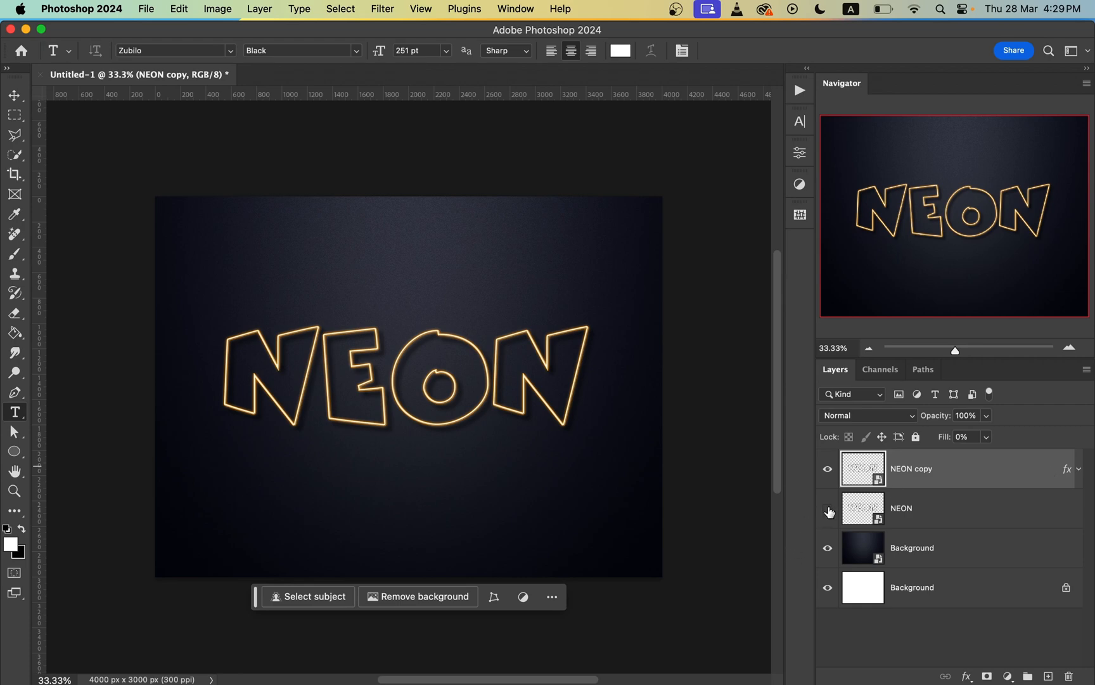
left_click(828, 508)
left_click(961, 512)
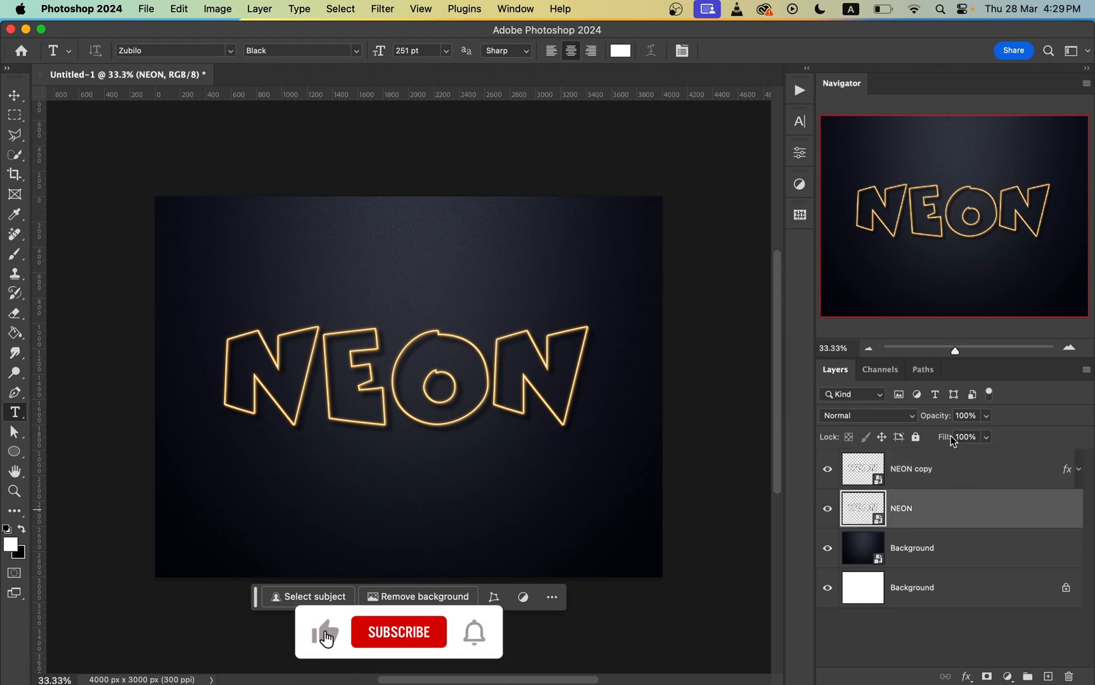
left_click(828, 468)
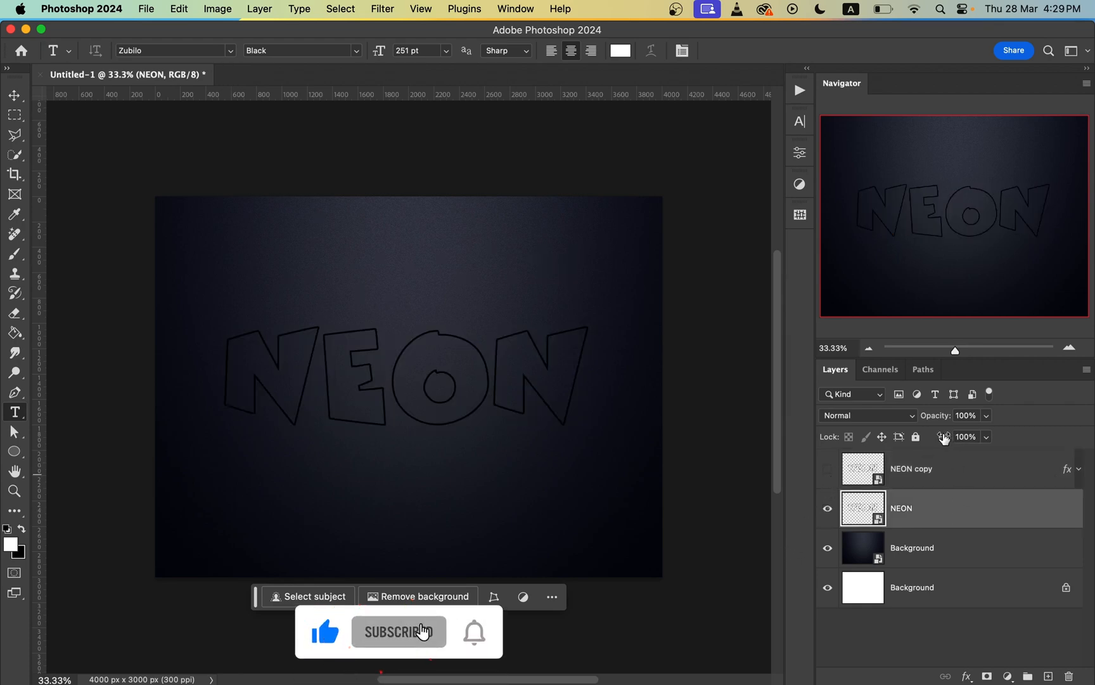
left_click_drag(943, 437, 834, 450)
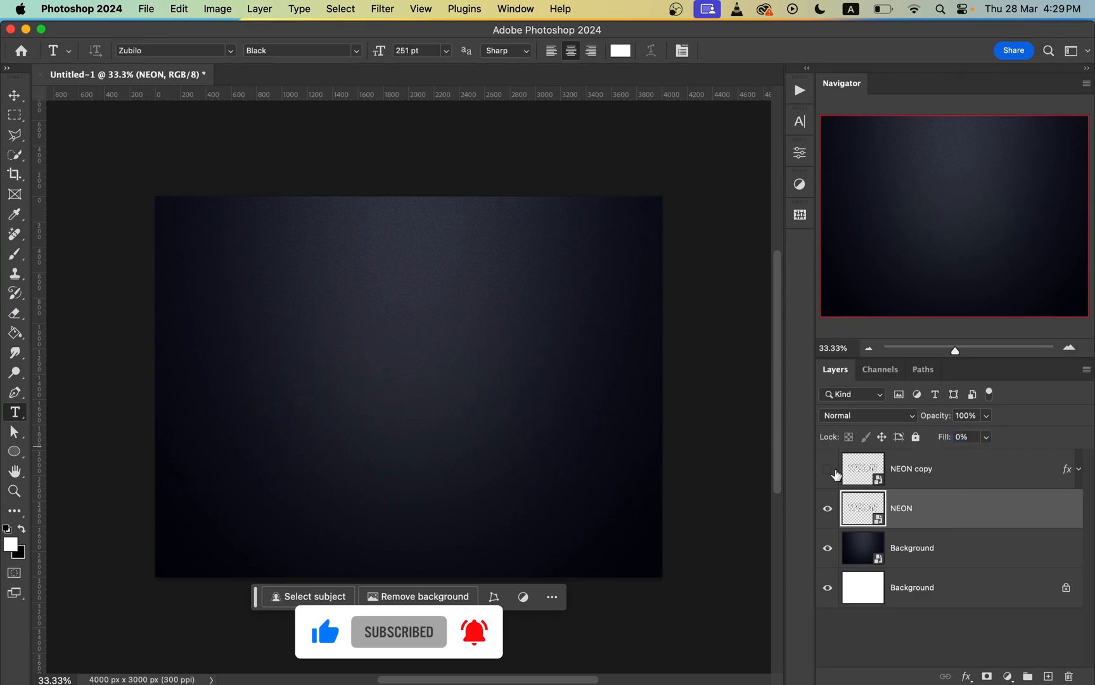
left_click(829, 475)
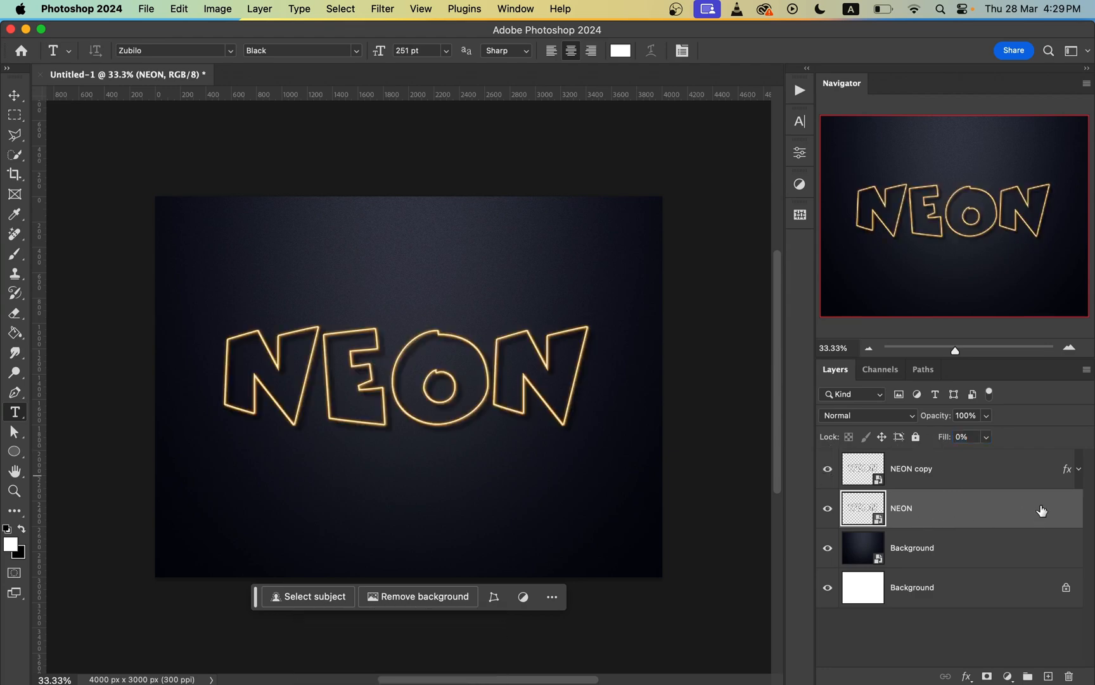
Step: Add an Outer Glow to the NEON layer with Soft Light blend mode and 25% opacity
double_click(1041, 510)
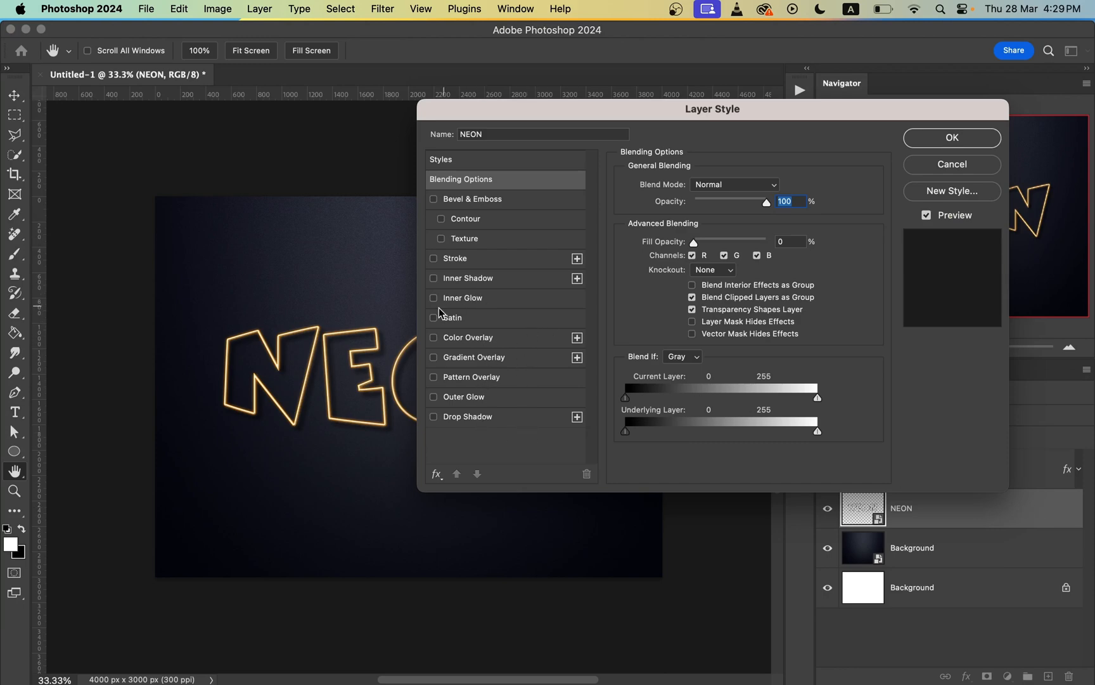
left_click(486, 399)
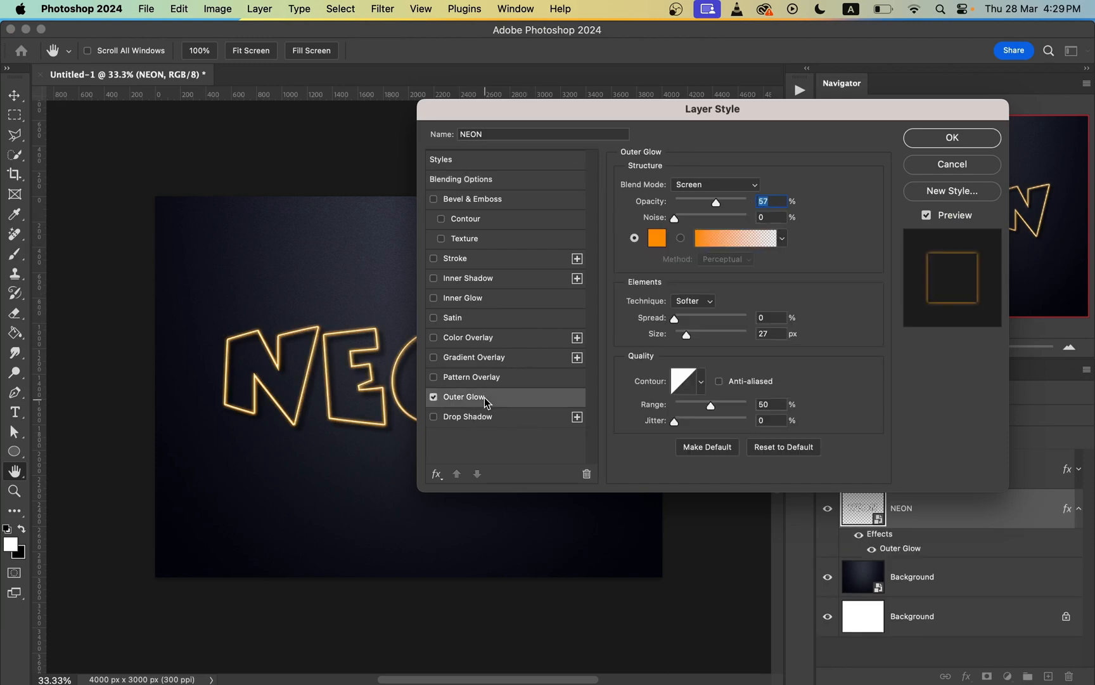
key("super+equal")
key("super+equal")
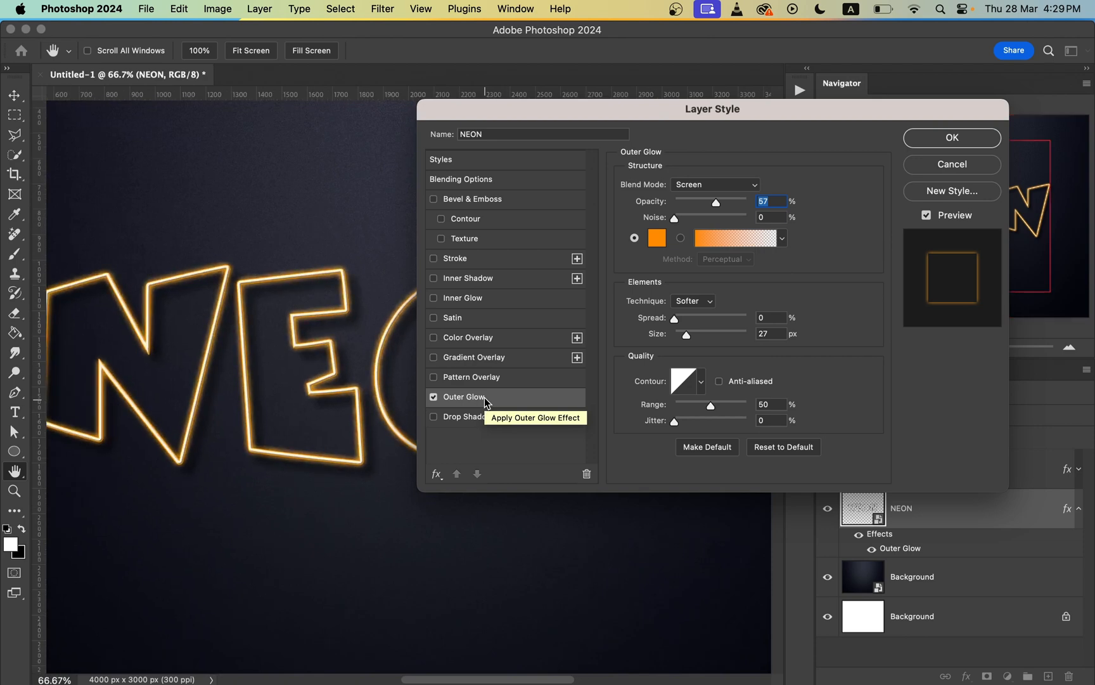
left_click(693, 185)
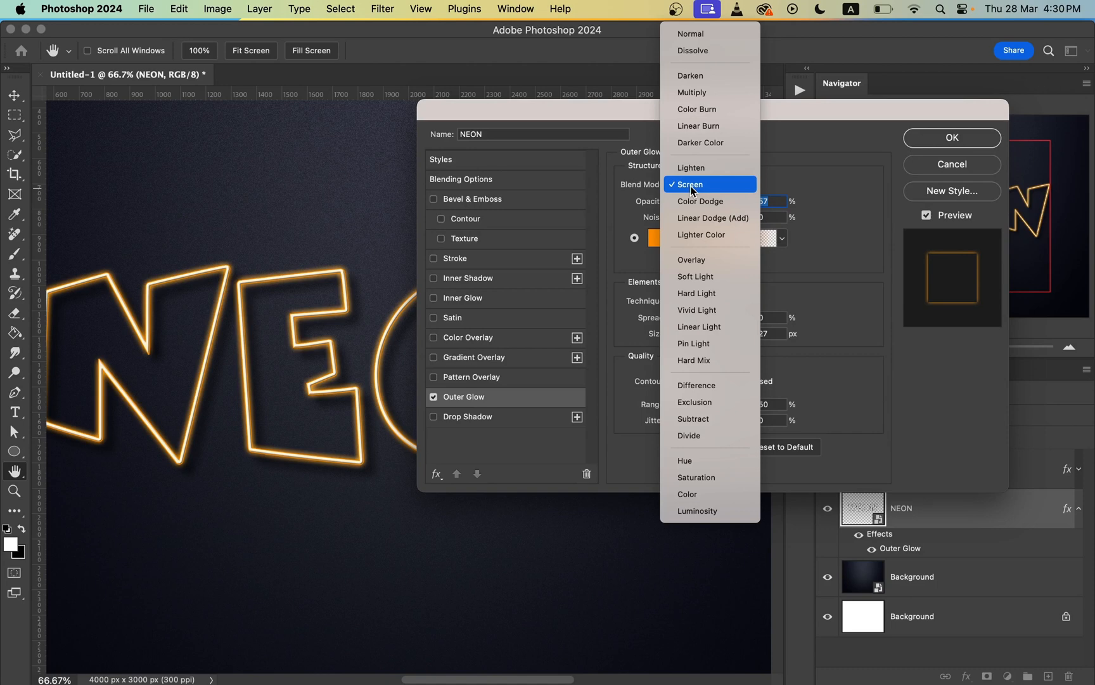
left_click(706, 279)
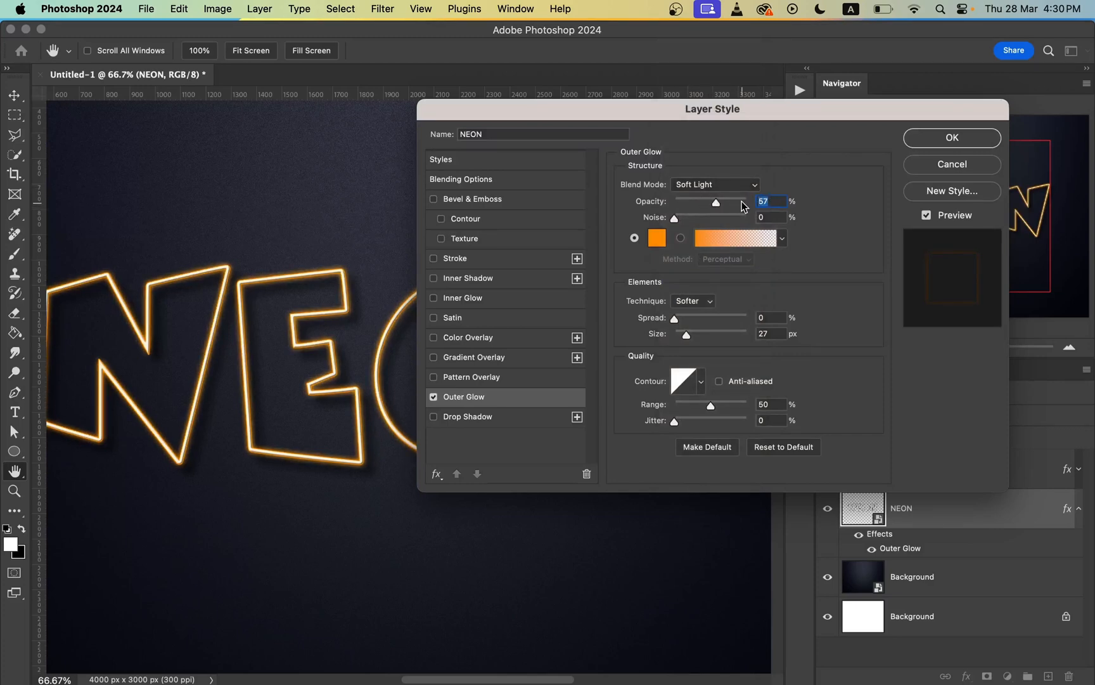
left_click(698, 203)
left_click_drag(697, 205, 693, 206)
Step: Set the NEON layer's outer glow color to ffae00
left_click(657, 238)
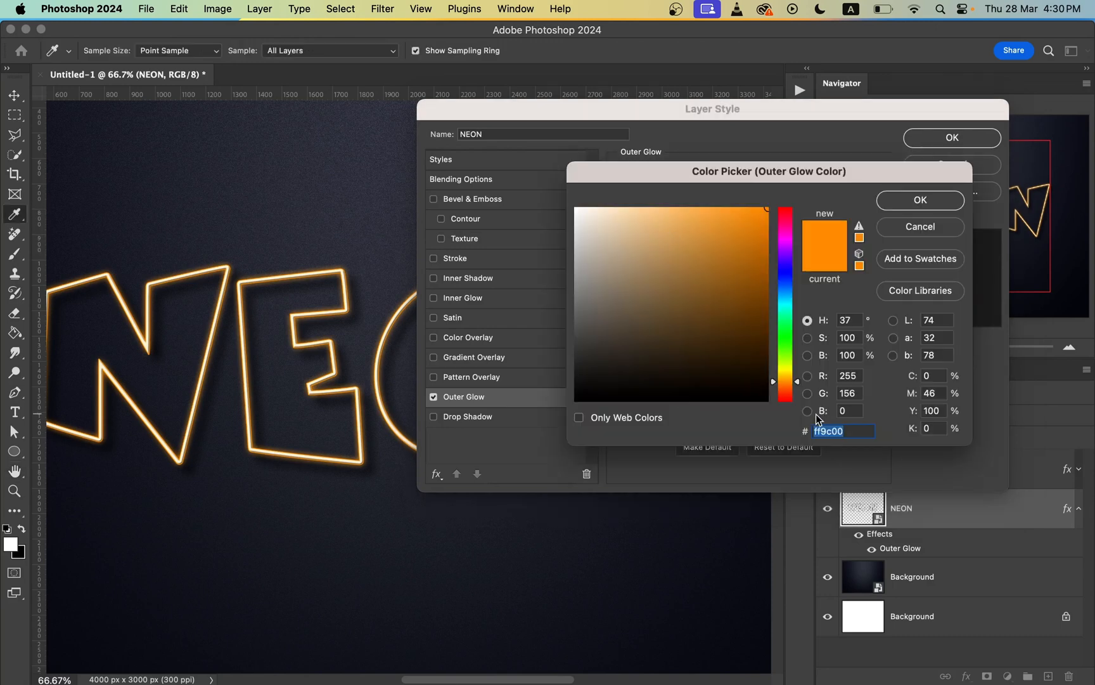
type("f")
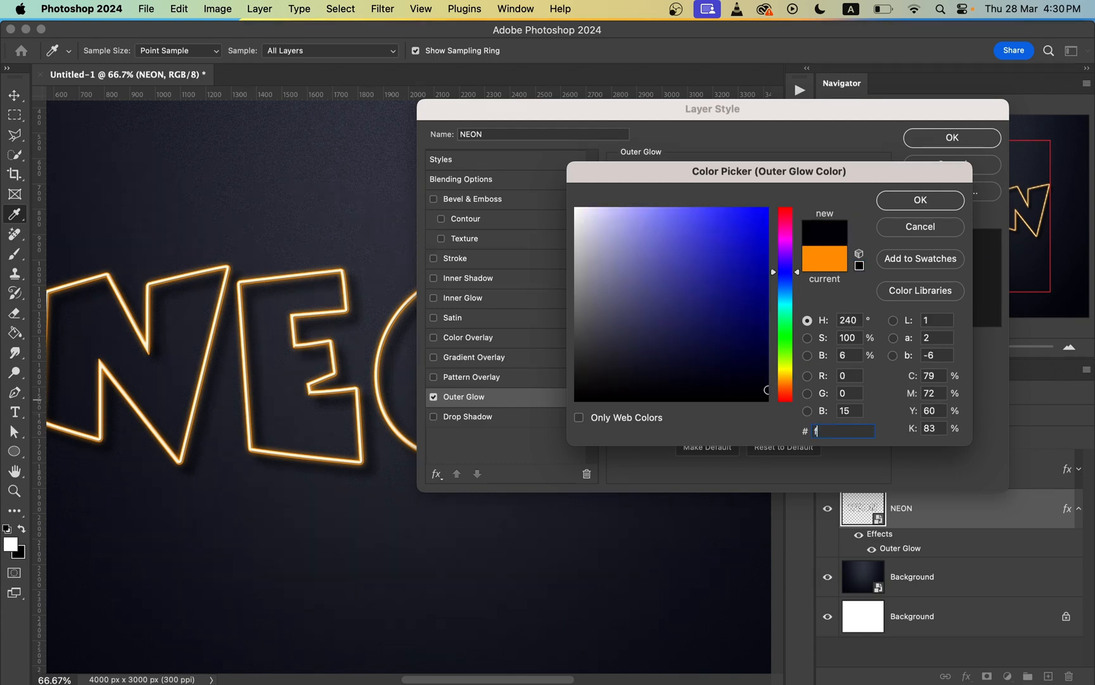
type("f")
type("a")
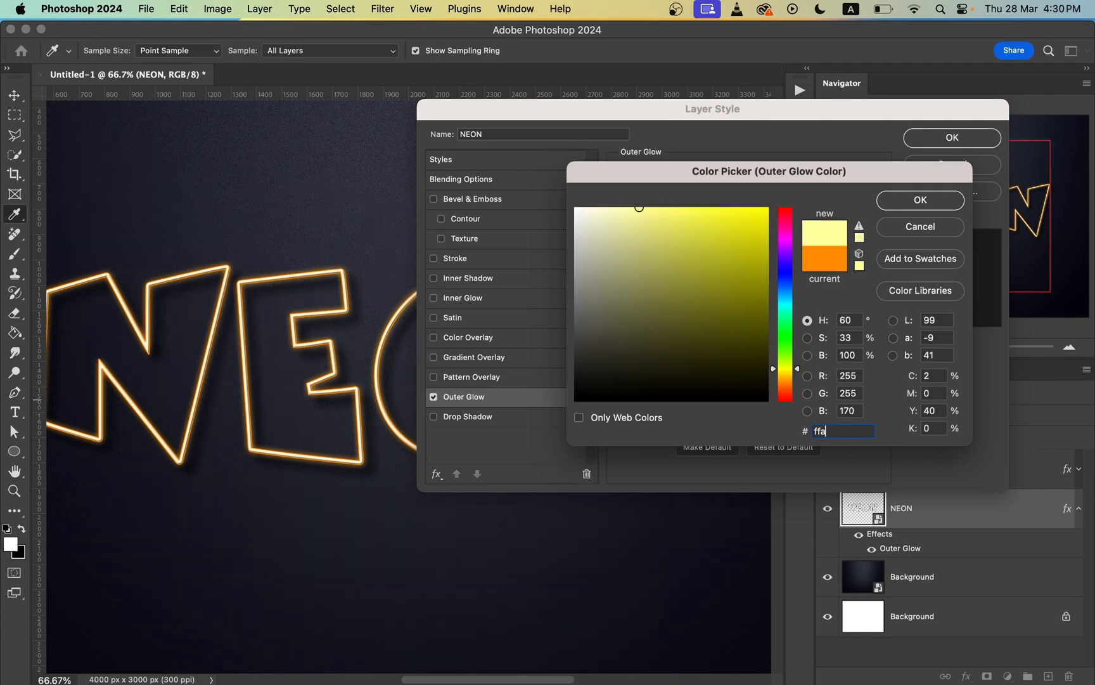
type("e00")
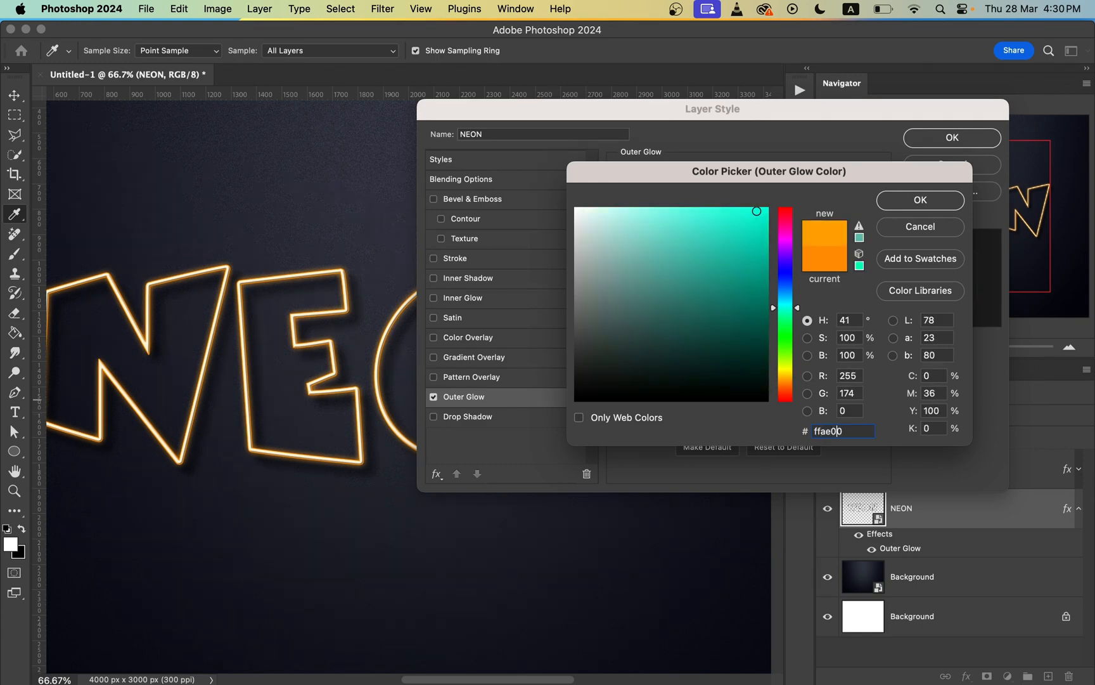
left_click(929, 199)
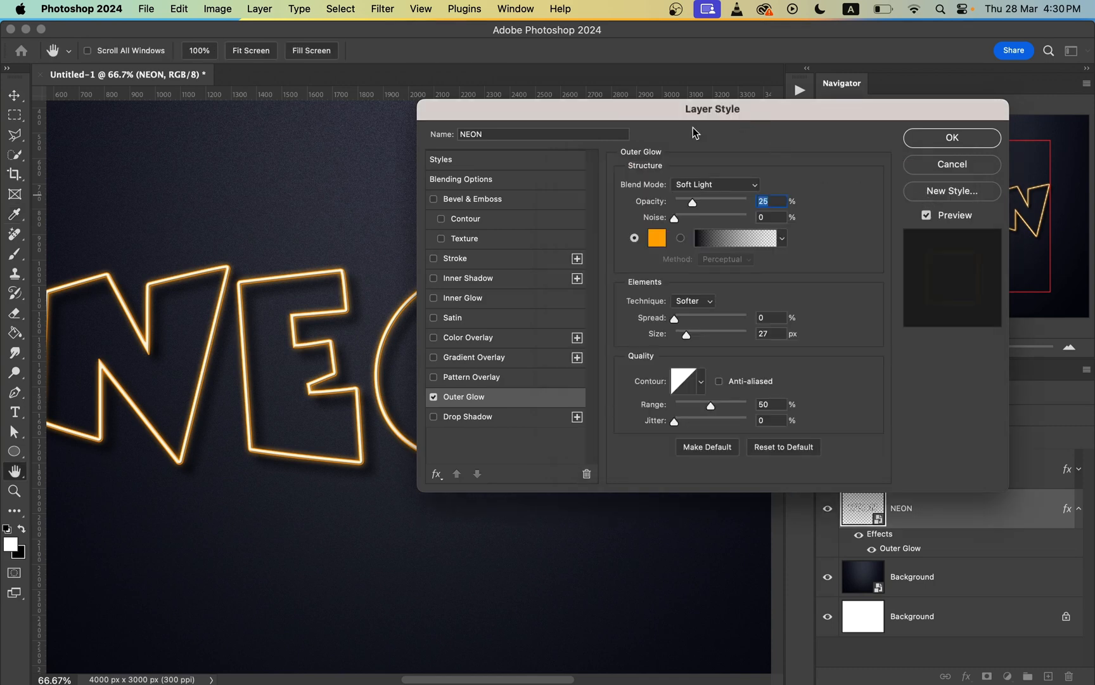
Step: Use the Softer technique for the outer glow with 19% spread and 65 px size
left_click(698, 305)
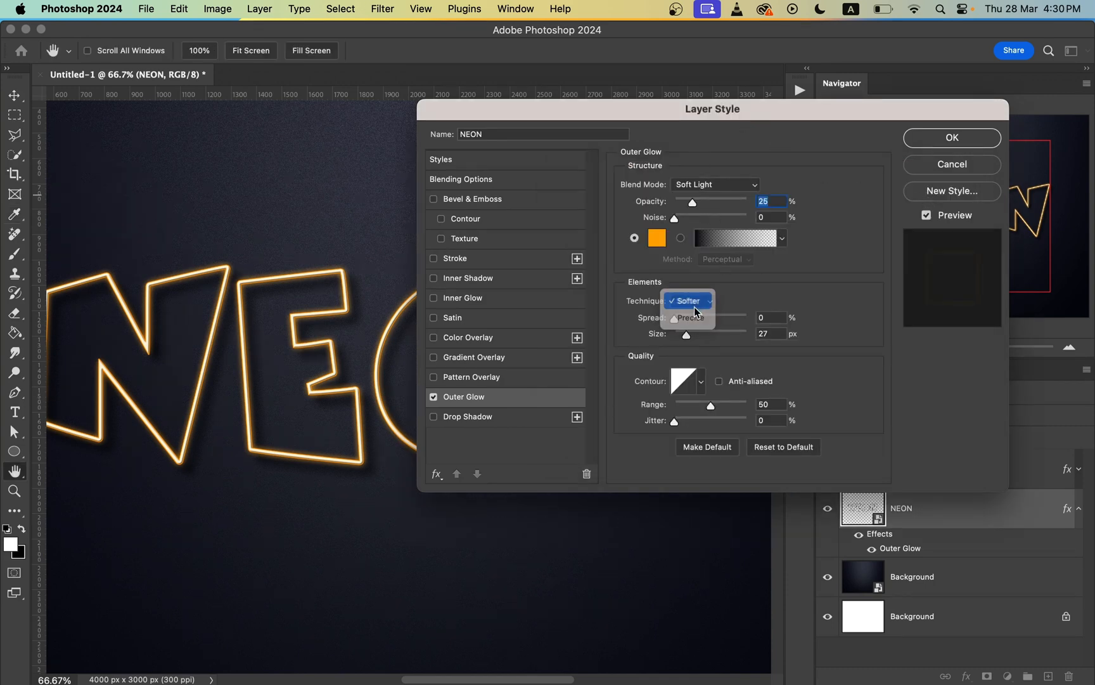
left_click(697, 315)
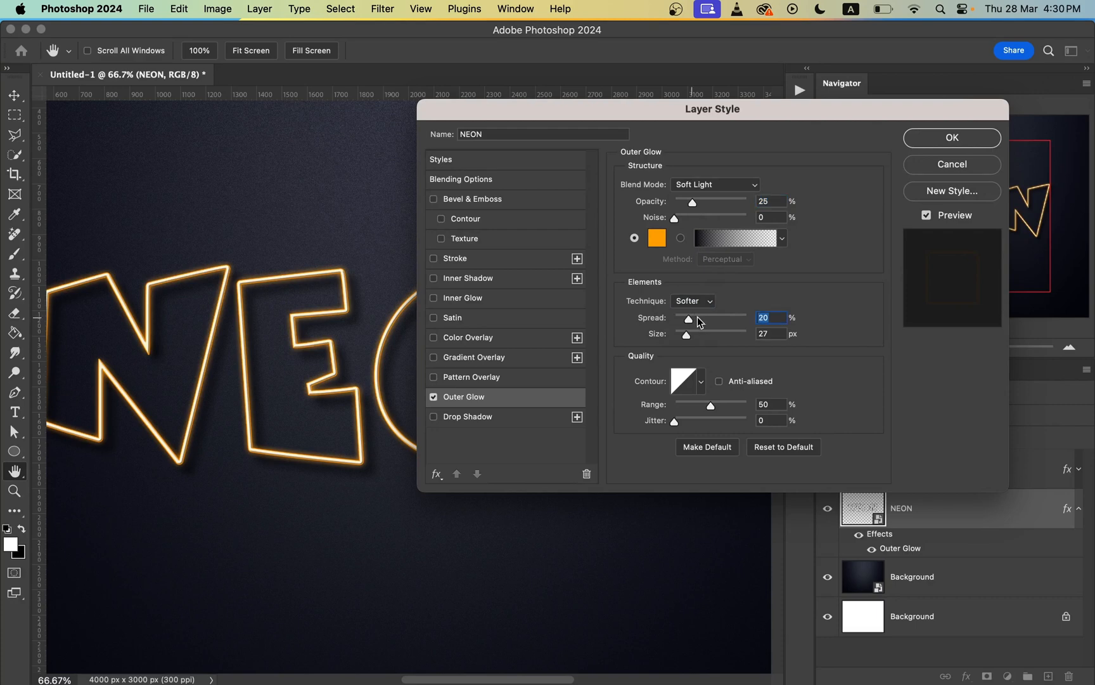
left_click_drag(697, 315, 687, 316)
left_click_drag(704, 335, 696, 332)
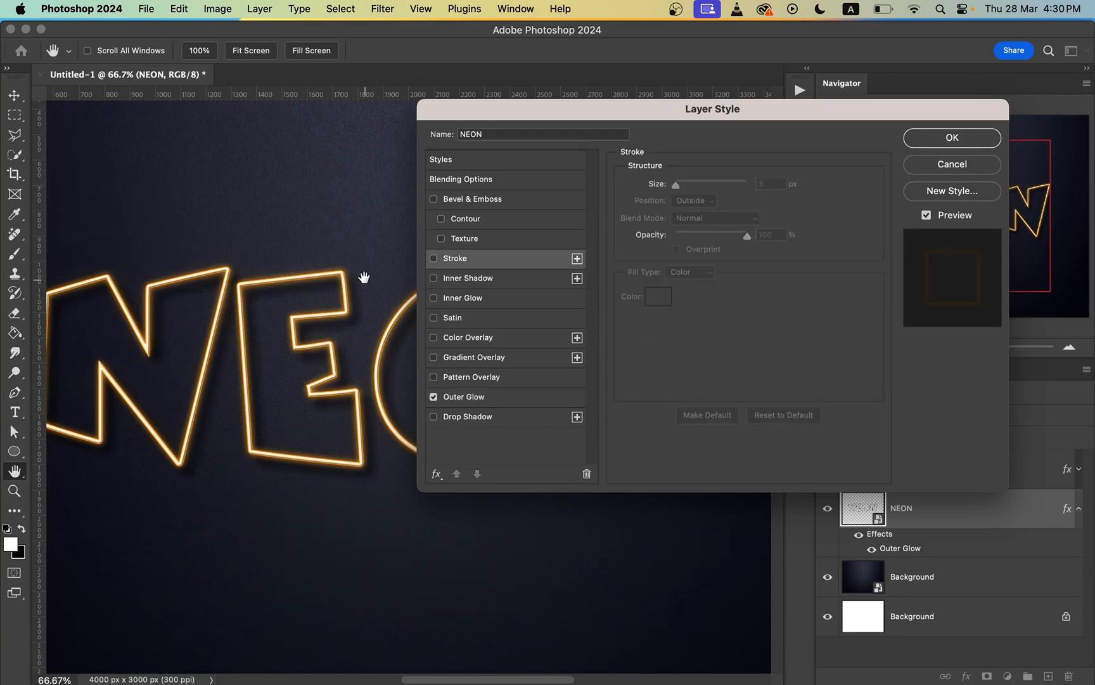
key("super+minus")
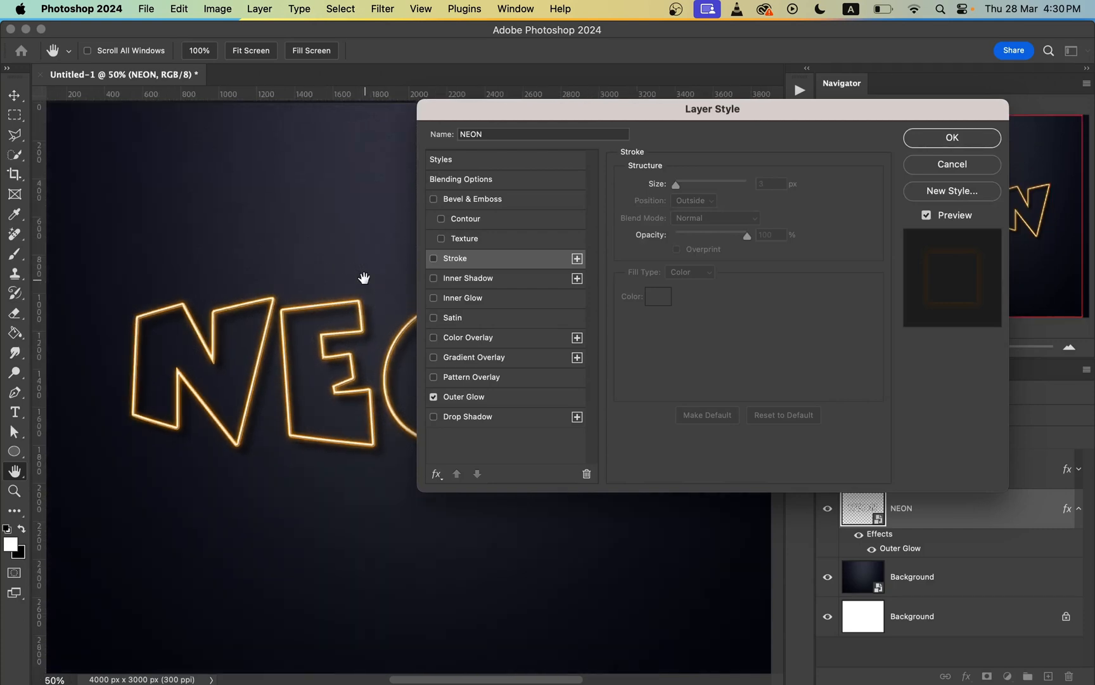
scroll(364, 278, "right", 4)
scroll(364, 278, "down", 2)
left_click(490, 265)
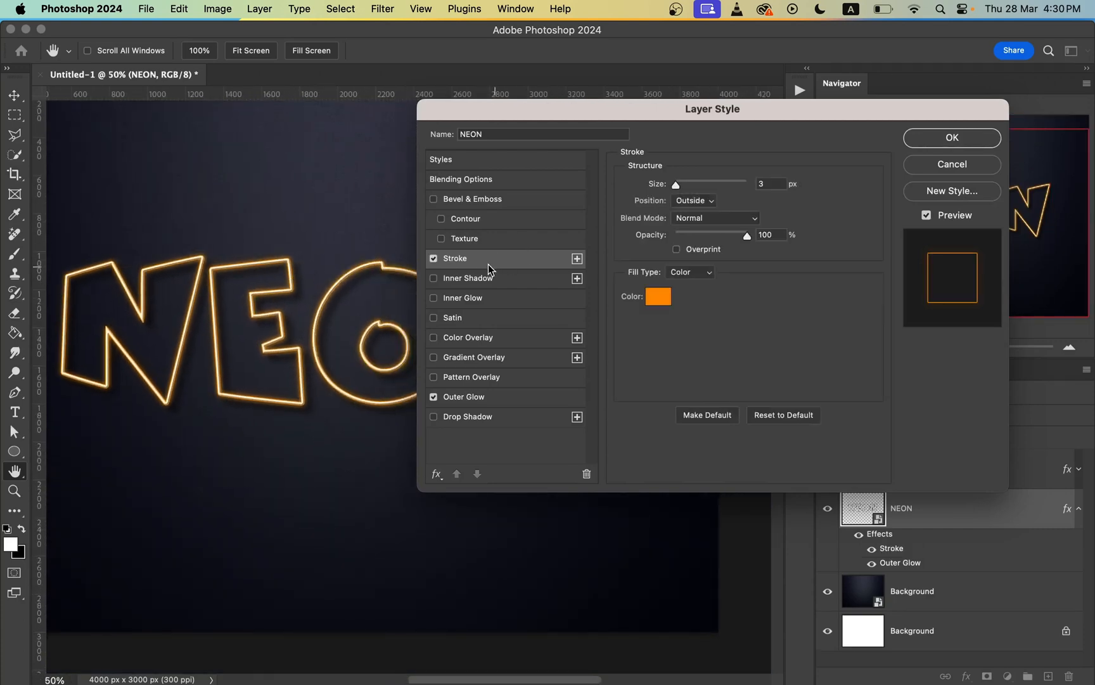
left_click(434, 258)
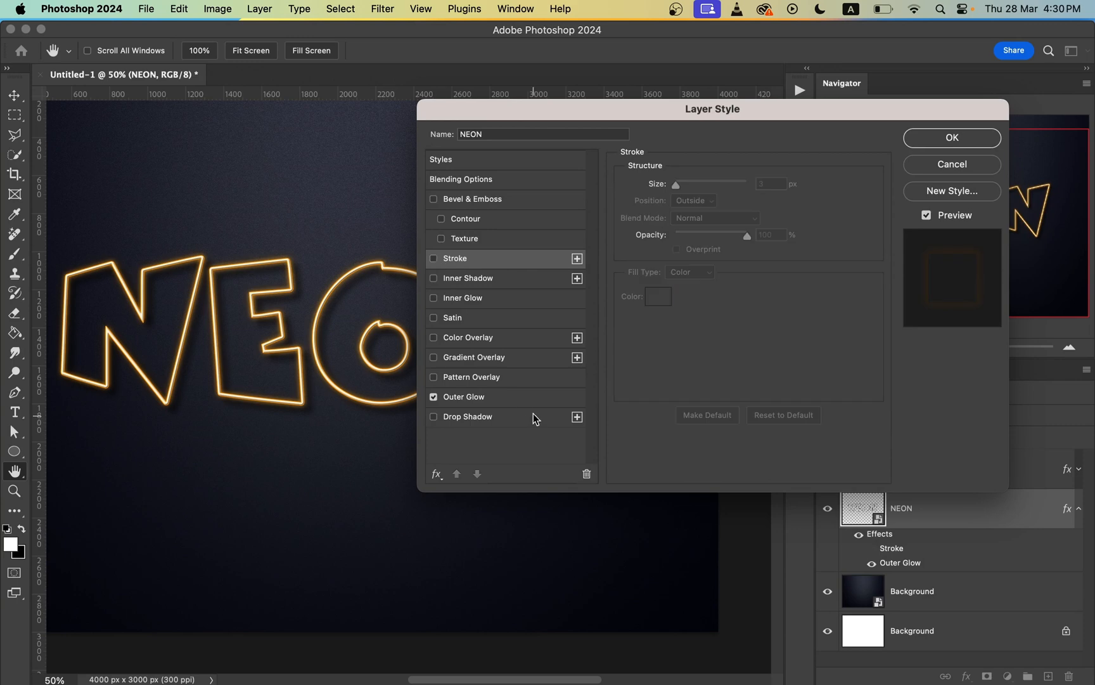
Step: Reduce the NEON layer's outer glow size to 51 px
left_click(524, 400)
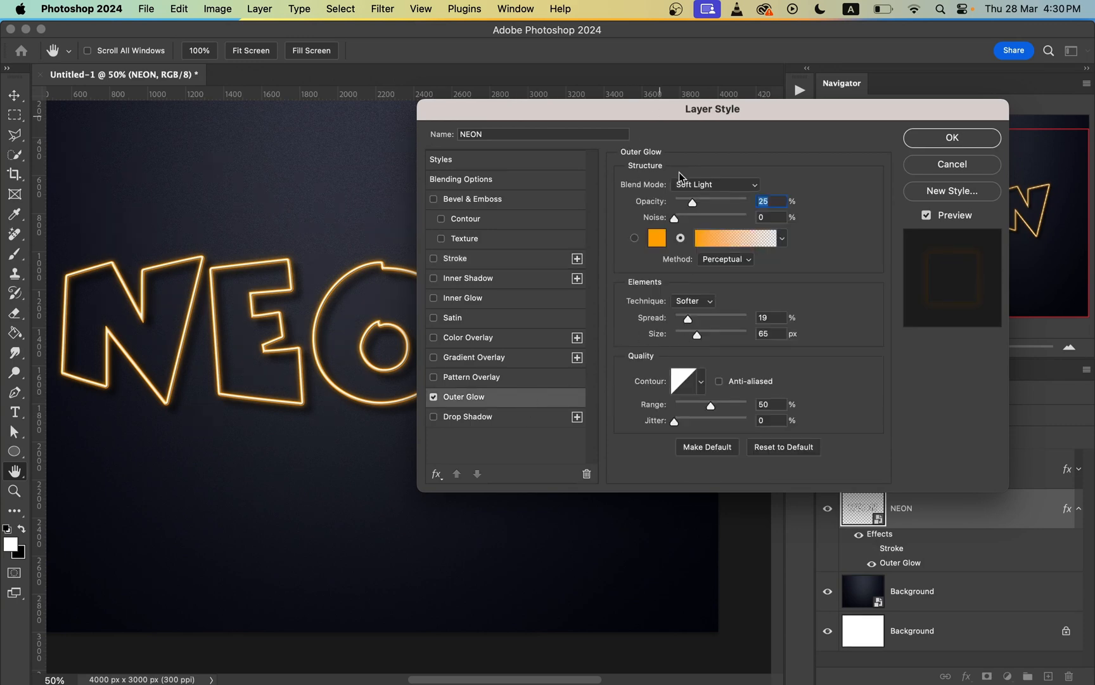
mouse_move(697, 334)
left_mouse_down()
mouse_move(710, 332)
mouse_move(694, 333)
left_mouse_up()
Step: Toggle the NEON layer's Outer Glow off and on to compare the effect, and apply the layer style with it enabled
left_click(434, 397)
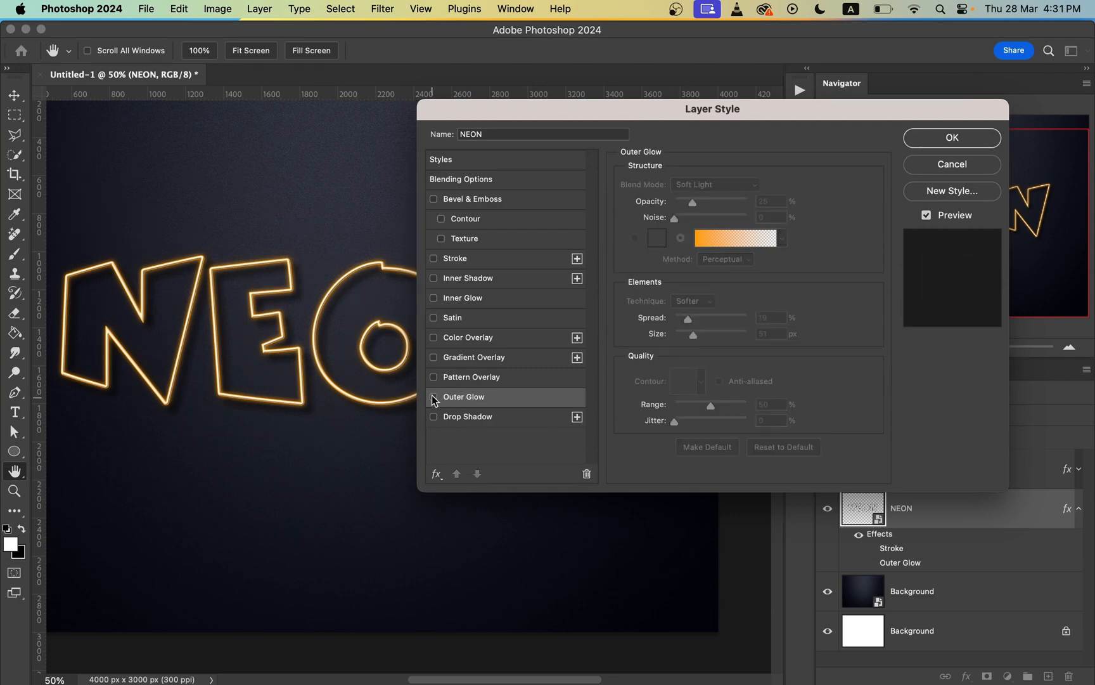
left_click(434, 397)
left_click(434, 397)
left_click(433, 397)
left_click(434, 396)
left_click(433, 397)
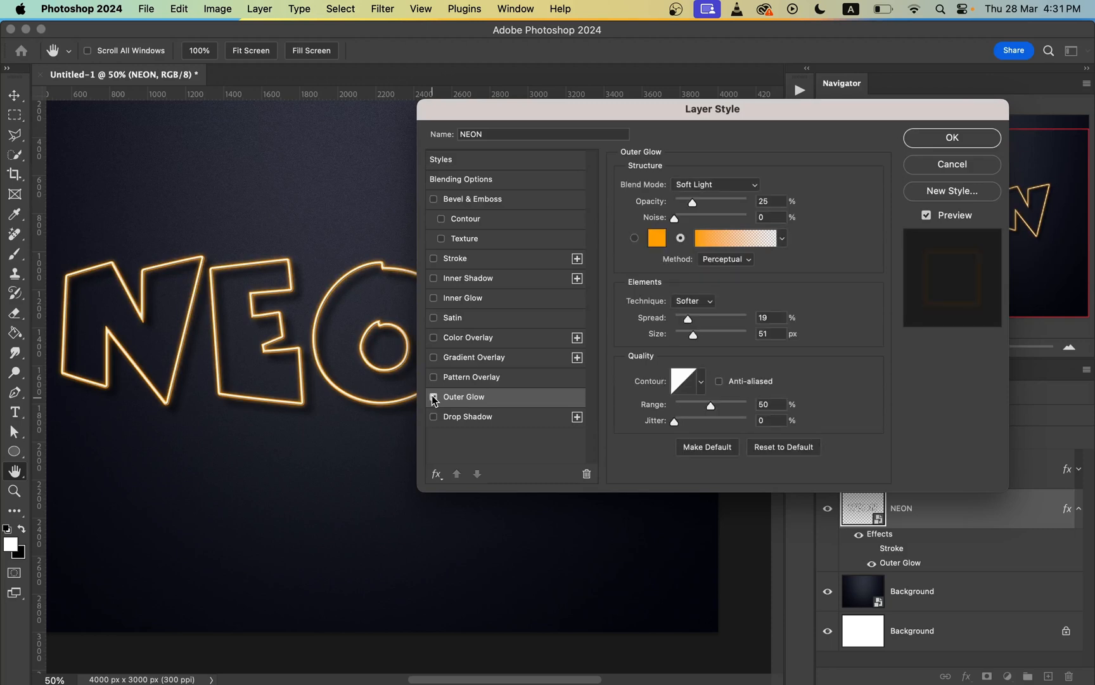
left_click(434, 397)
left_click(952, 139)
Step: Add a Color Lookup adjustment layer above the NEON copy layer using the 3DLUT file Fuji ETERNA 250D Fuji 3510 (by Adobe).cube
key("super+0")
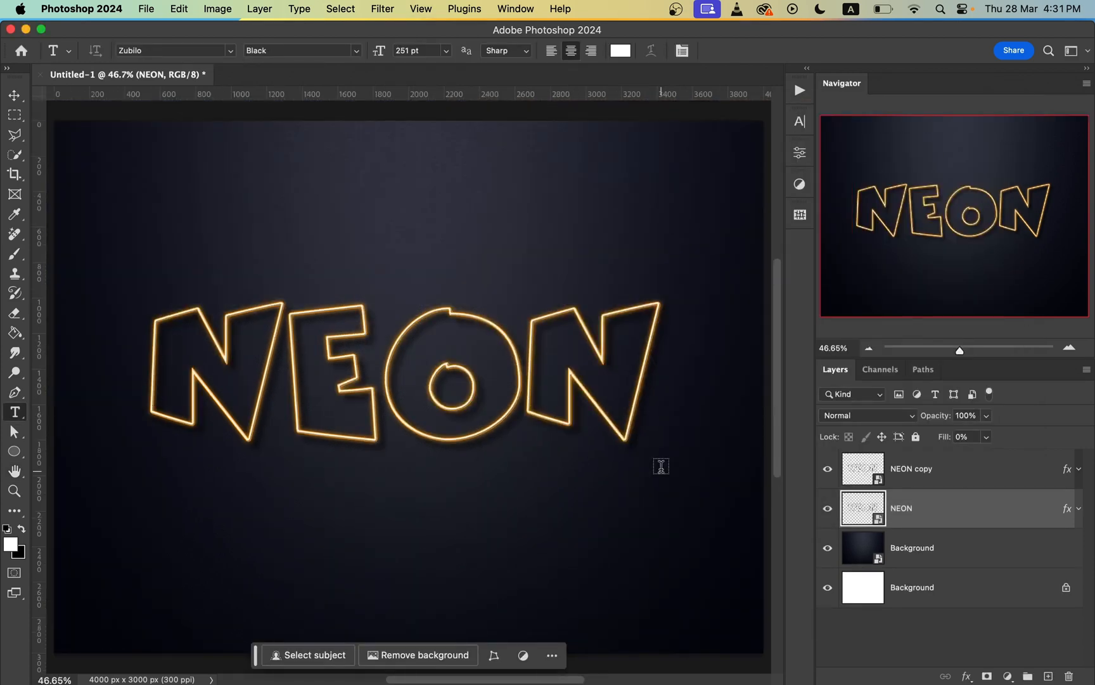
key("v")
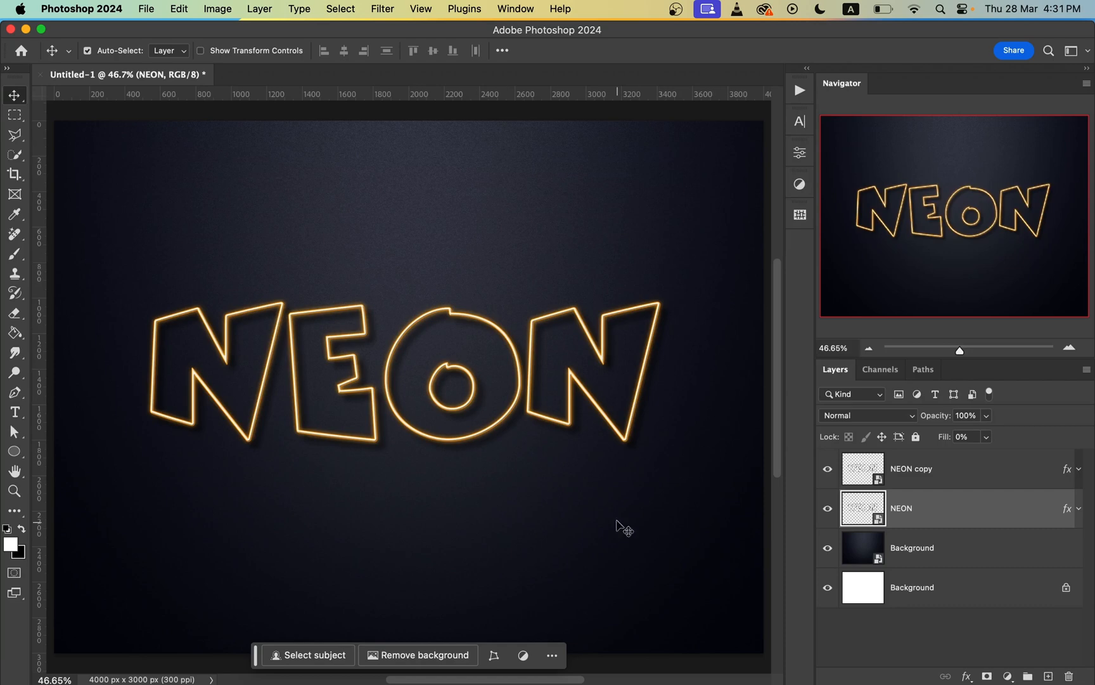
key("super")
key("super+minus")
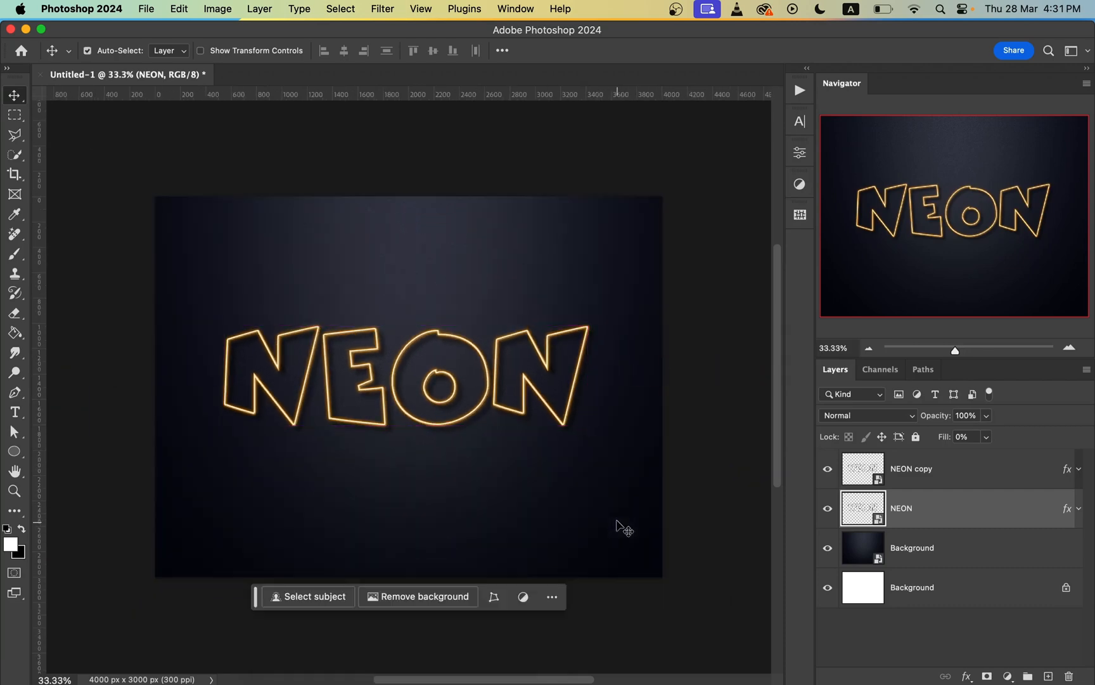
left_click(1002, 486)
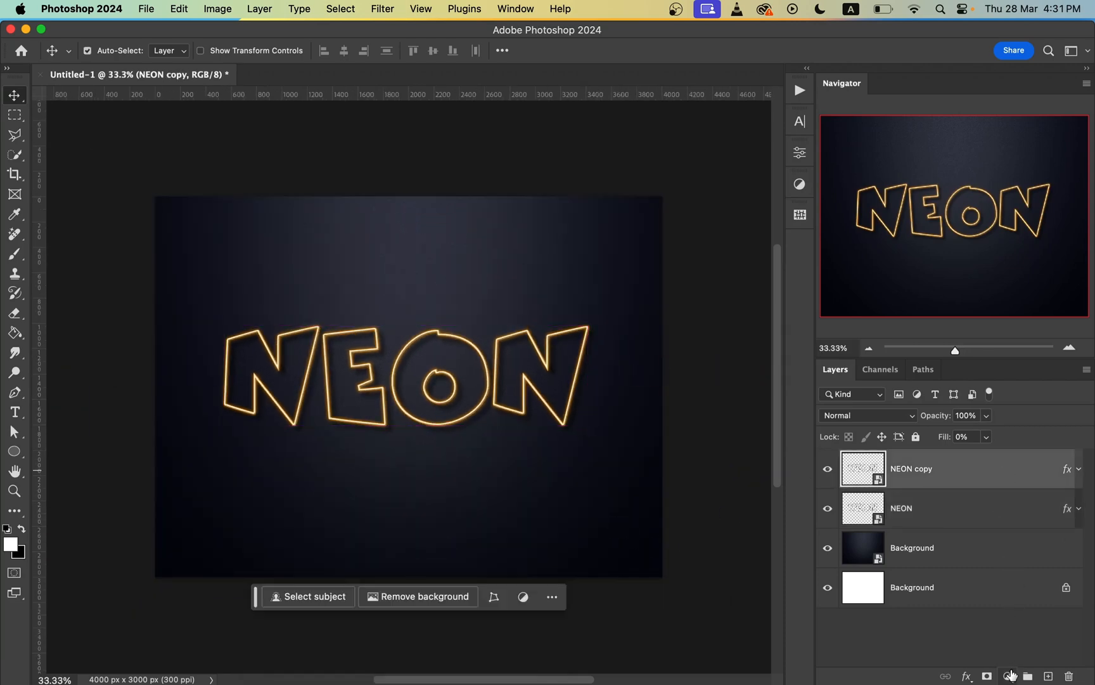
left_click(1011, 676)
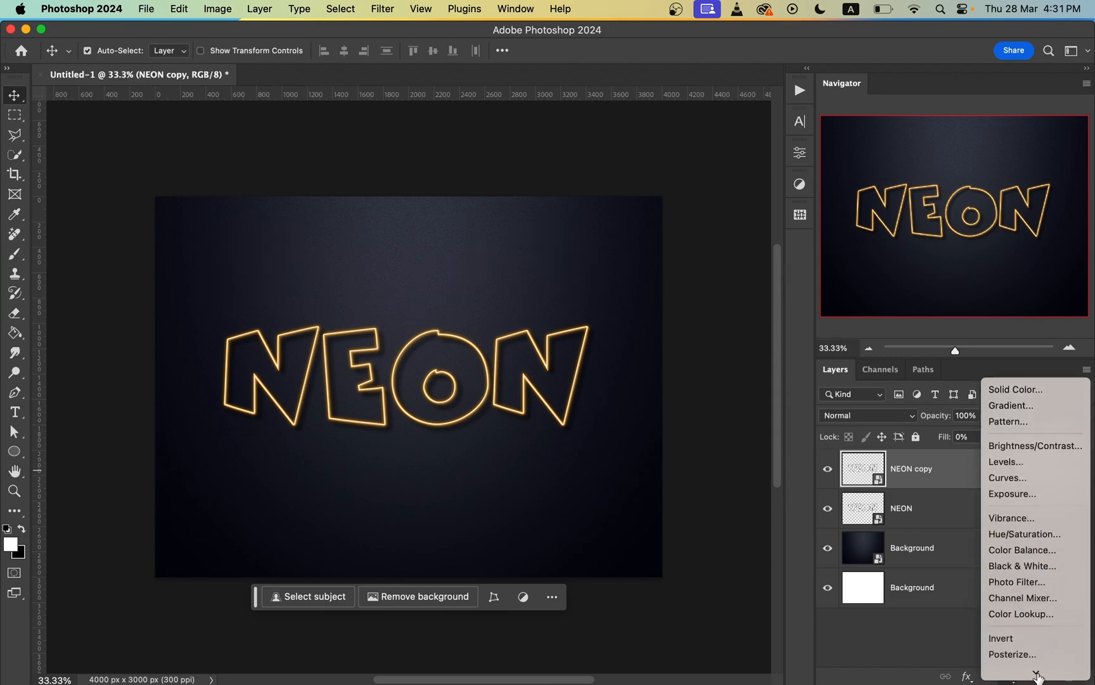
left_click(1036, 580)
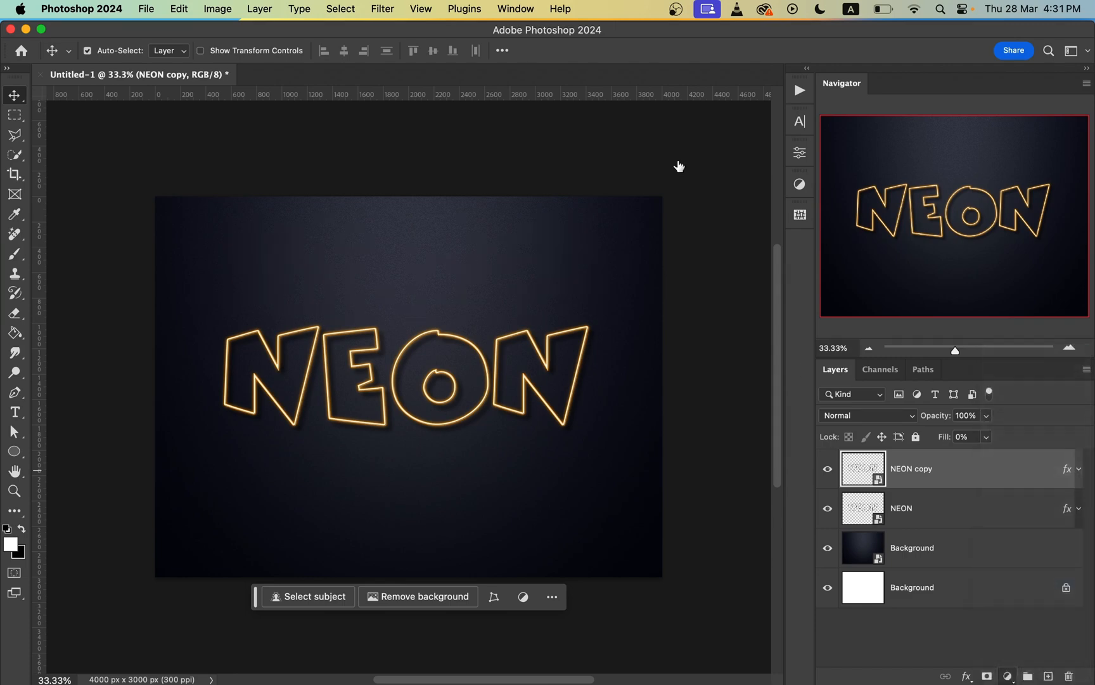
left_click_drag(448, 227, 386, 203)
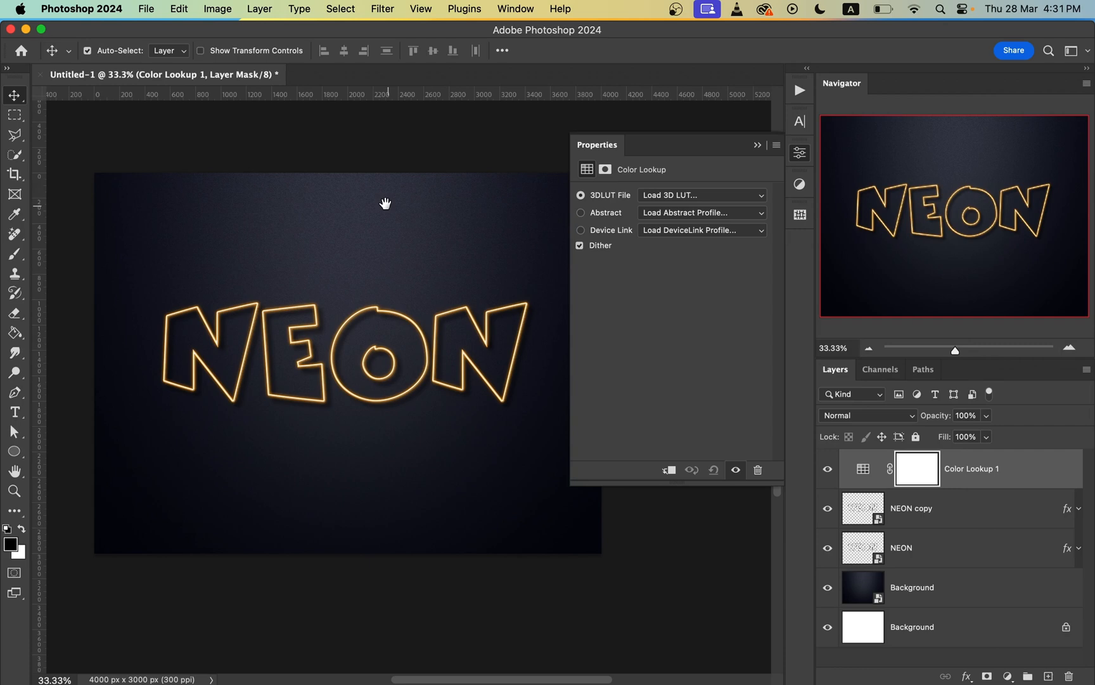
left_click(701, 195)
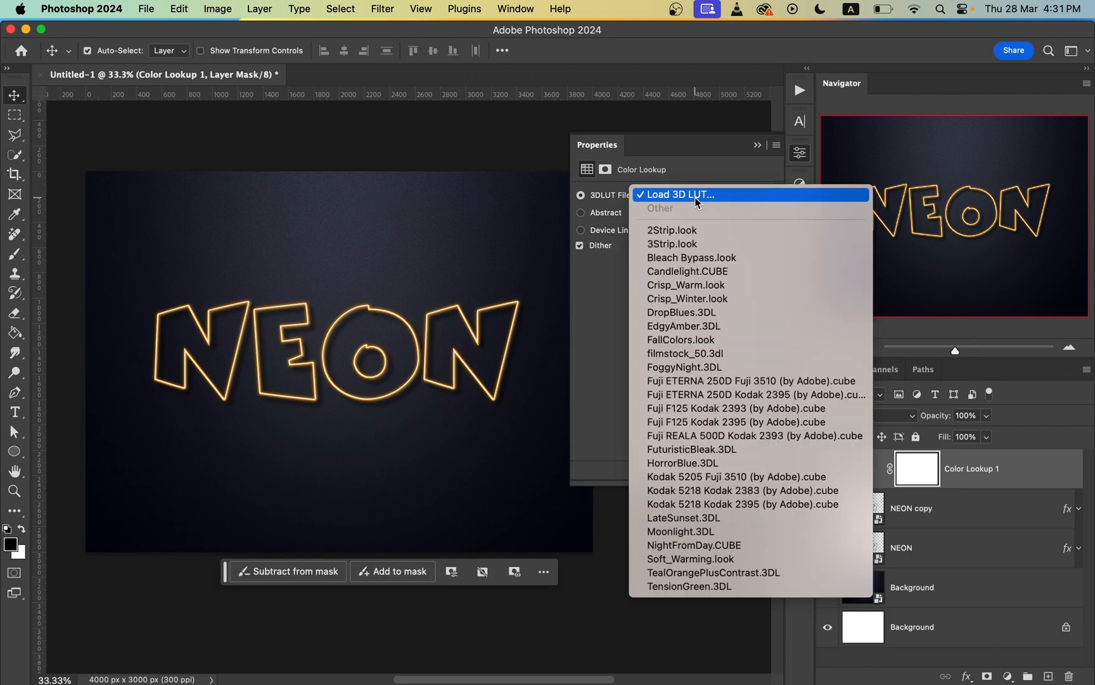
left_click(712, 387)
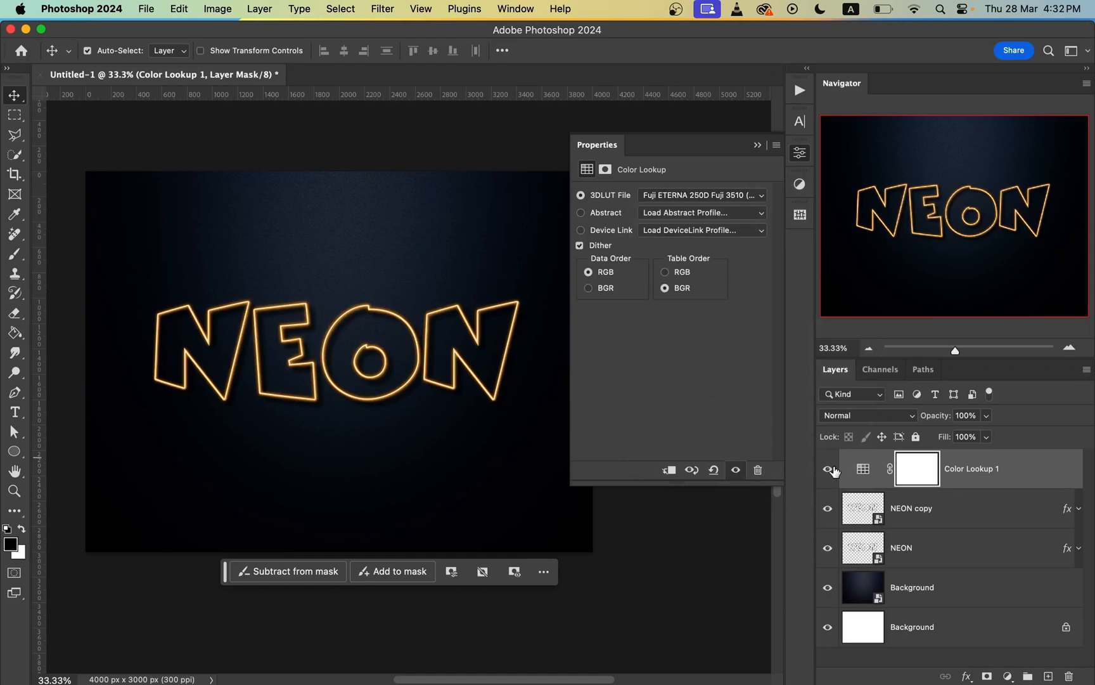
Step: Toggle the Color Lookup layer off and on to compare the color grading, and close its properties
left_click(832, 469)
left_click(831, 470)
left_click(833, 470)
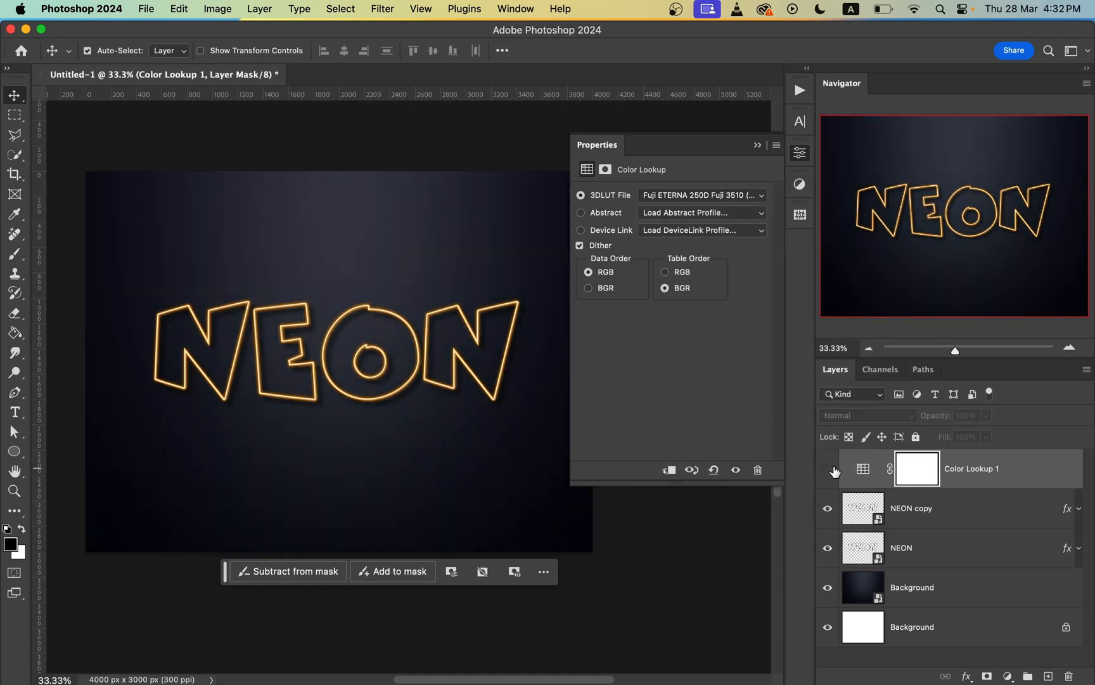
left_click(833, 470)
left_click(797, 153)
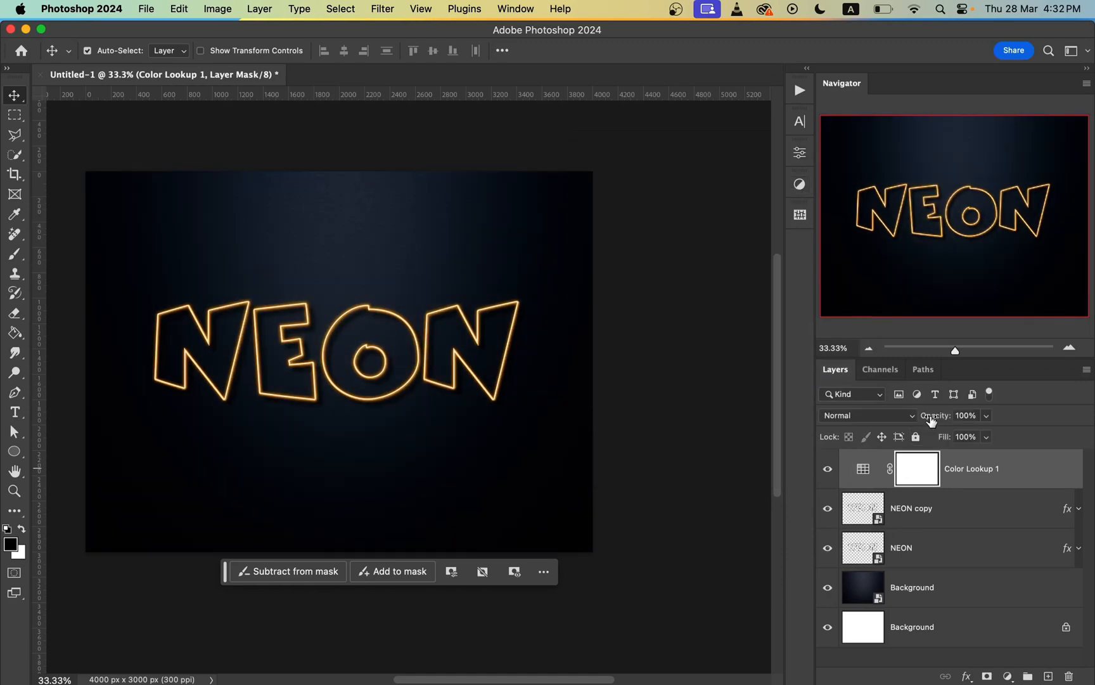
Step: Try different opacities for the Color Lookup layer, keep 100%, and compare the image with the layer hidden and shown
left_click(916, 418)
left_click_drag(946, 421, 1003, 422)
left_click(831, 472)
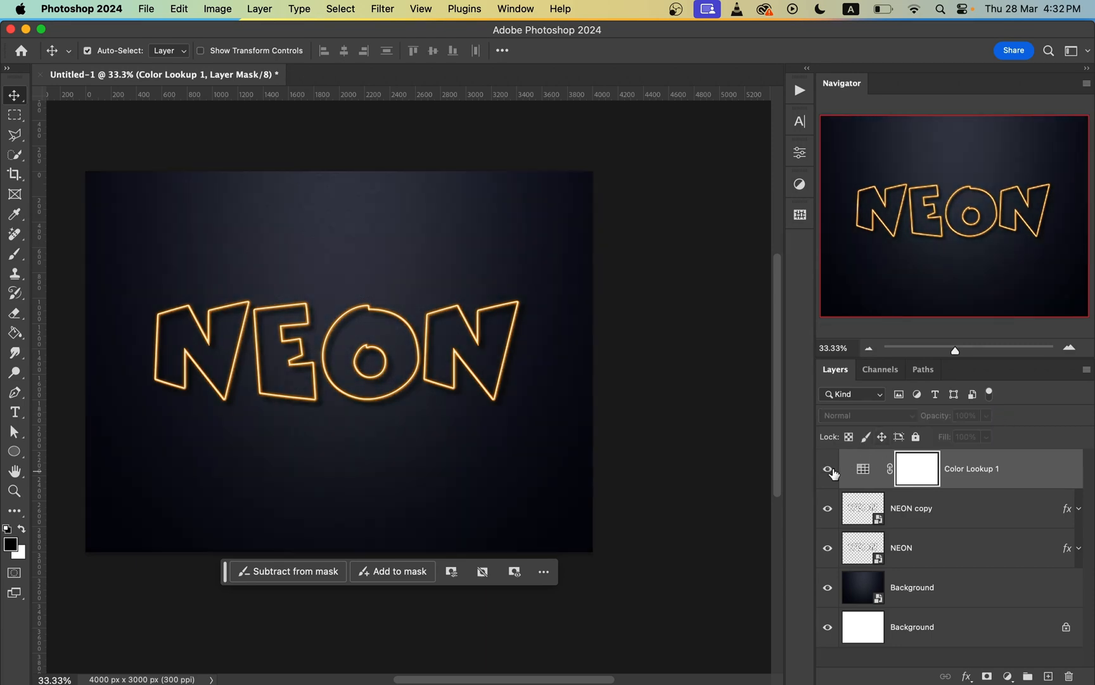
left_click(830, 471)
left_click(832, 472)
left_click(831, 473)
left_click(831, 472)
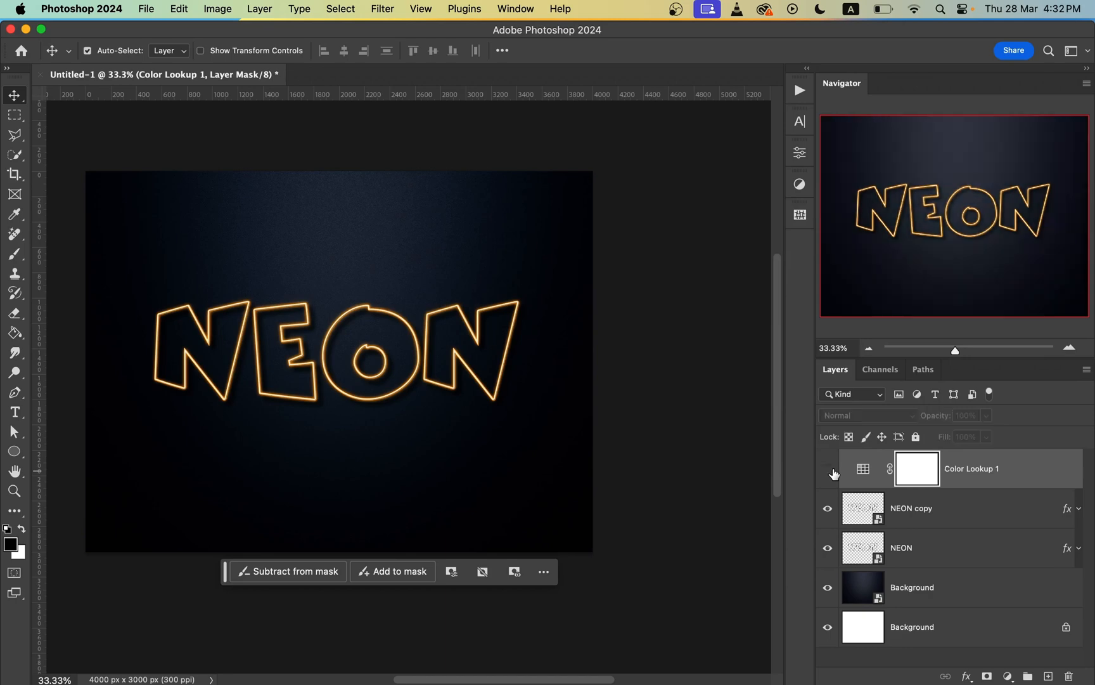
left_click(831, 472)
Step: Add a Levels adjustment layer above the Color Lookup layer and set its input white level to 207
left_click(863, 469)
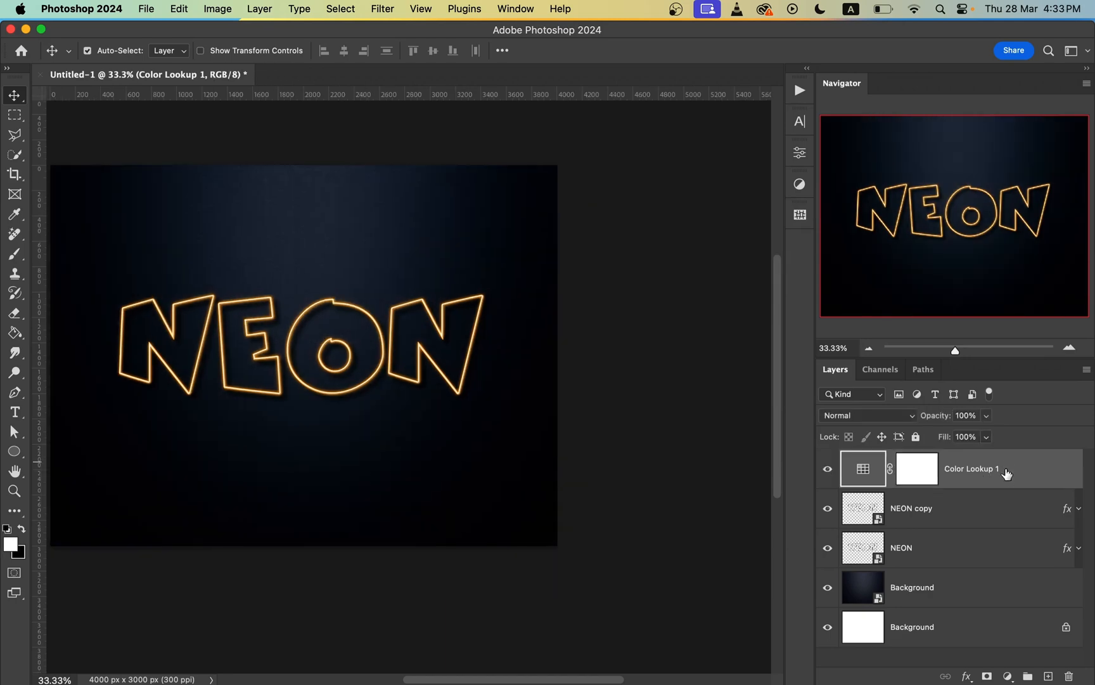
left_click(1008, 676)
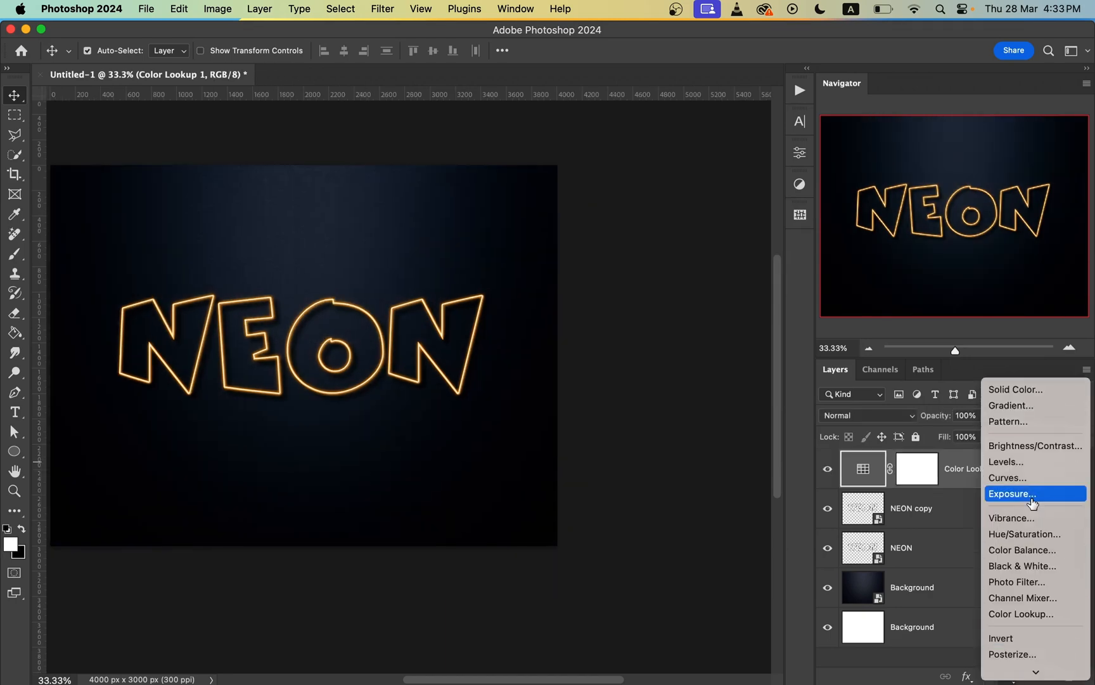
left_click(1029, 463)
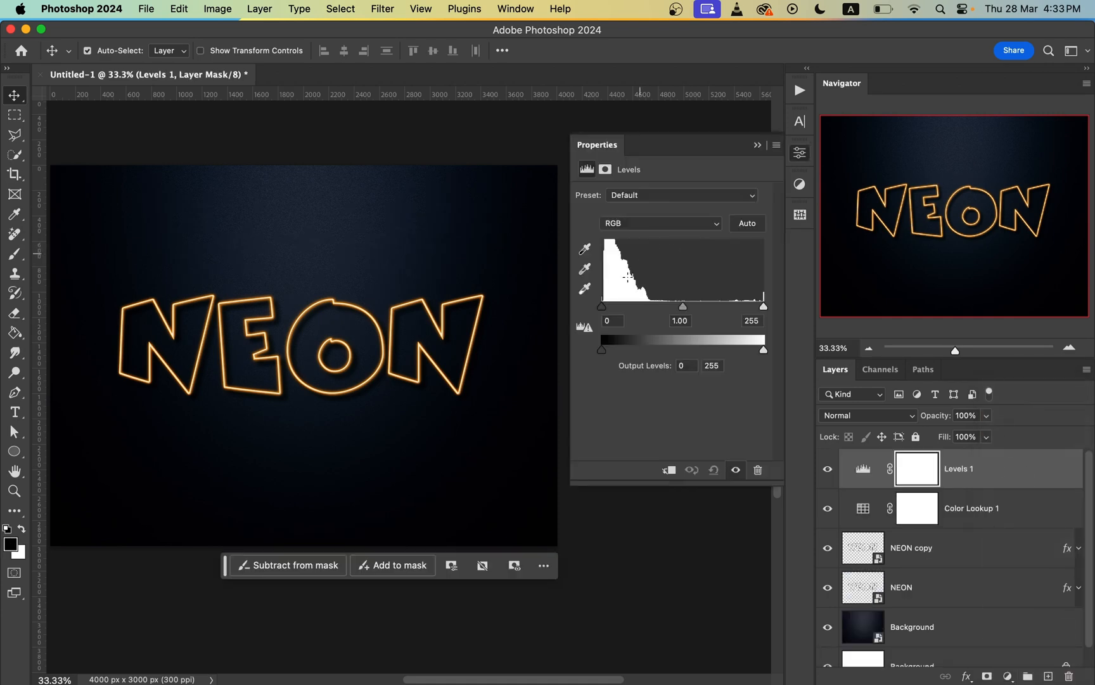
left_click_drag(571, 483, 450, 539)
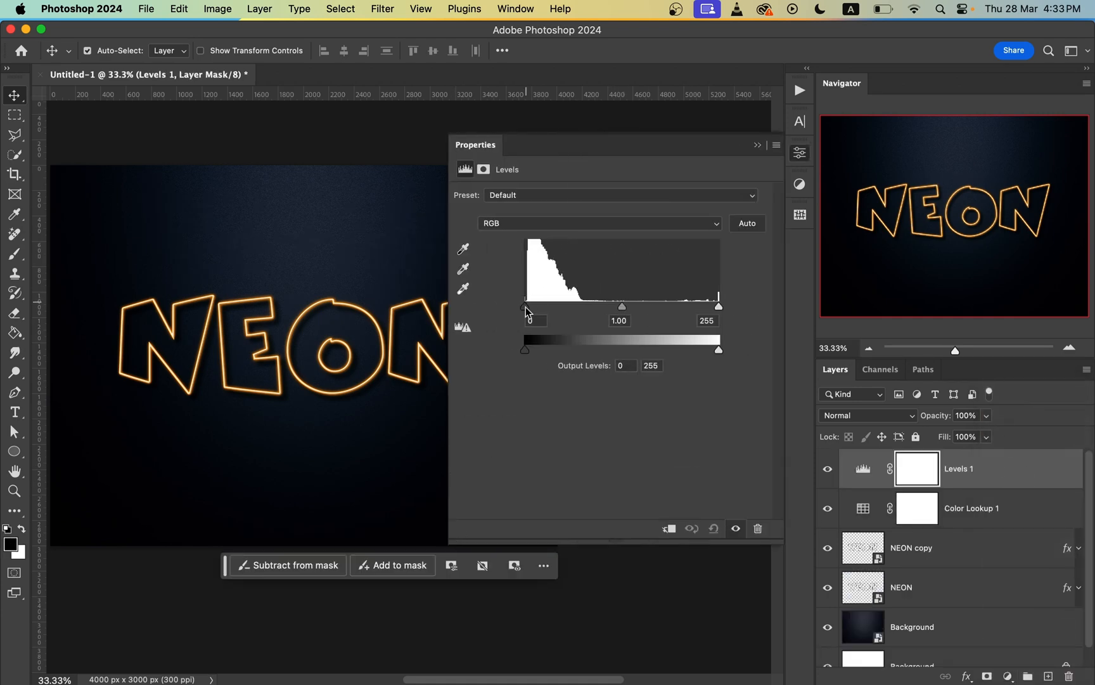
left_click_drag(526, 307, 499, 307)
left_click_drag(719, 307, 682, 309)
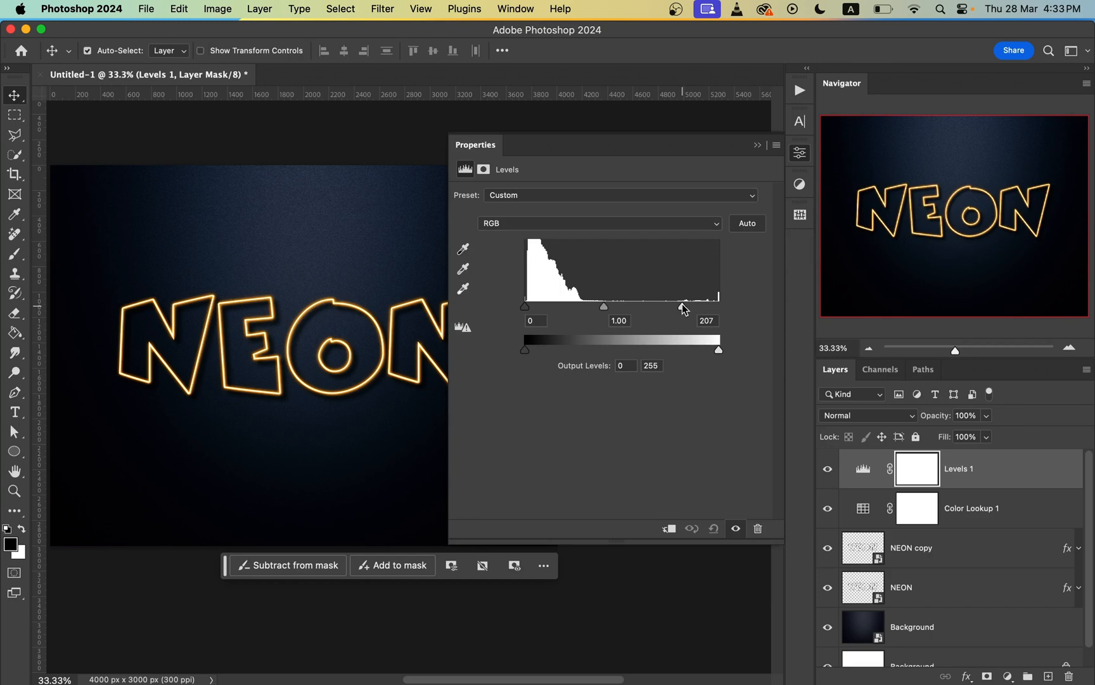
Step: Set the Levels midtone value to 0.62 and the output black level to 8, and close its properties
left_click_drag(606, 308, 630, 318)
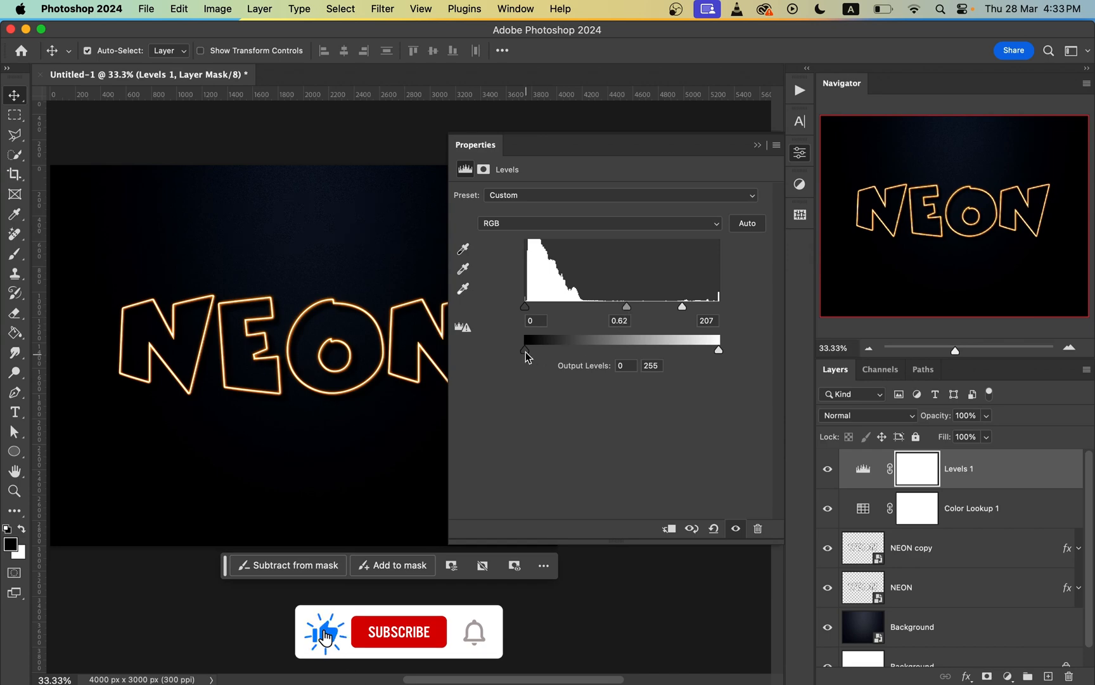
left_click_drag(525, 357, 534, 358)
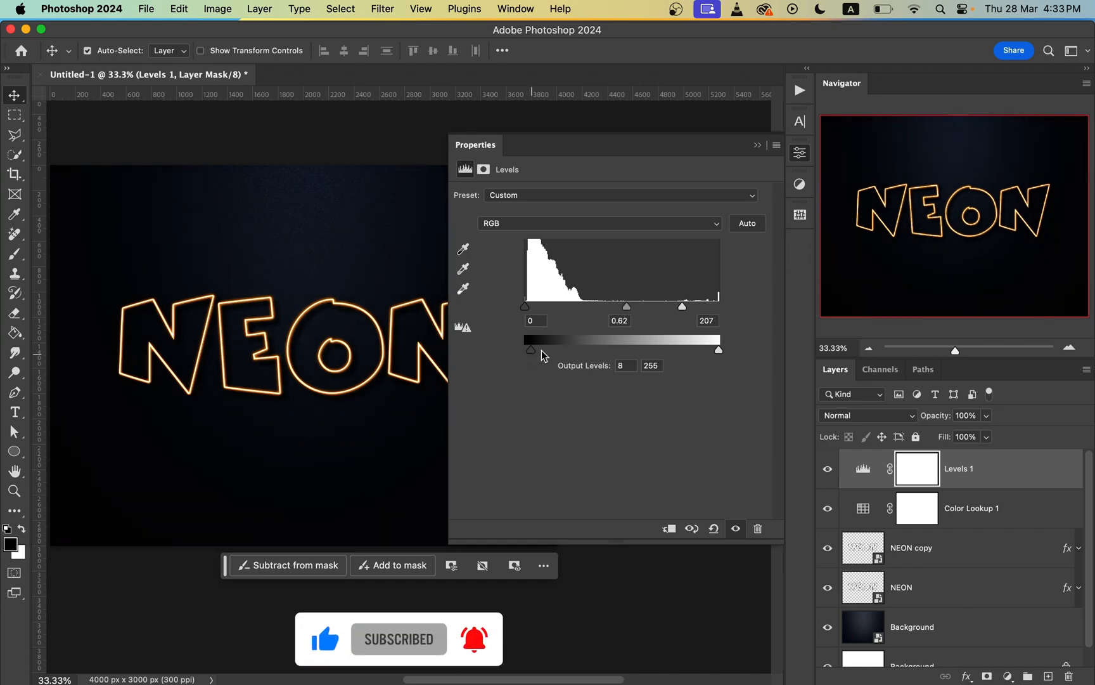
left_click(800, 153)
Step: Compare the image with and without the Levels layer, and reduce the layer's opacity to 80%
left_click(828, 468)
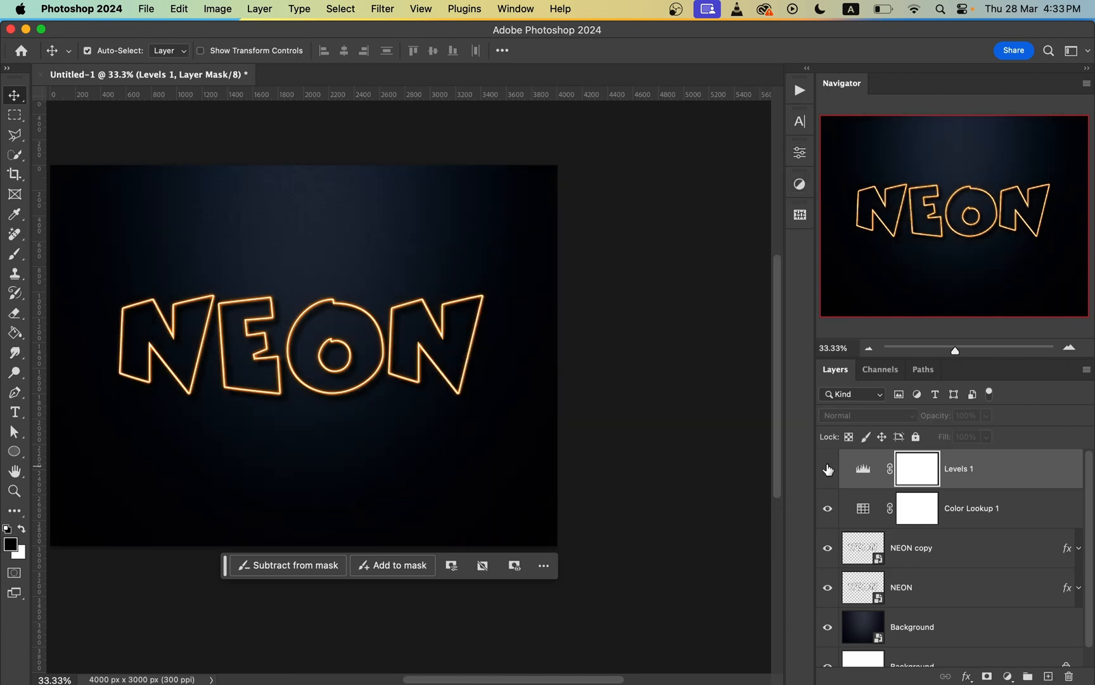
left_click(828, 469)
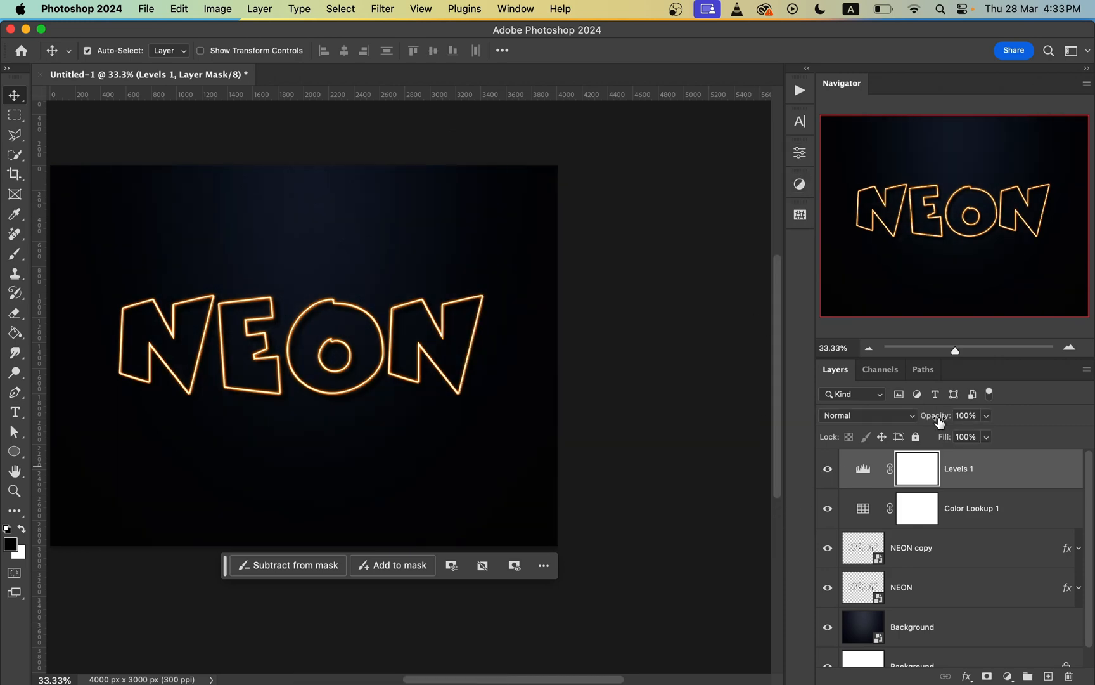
mouse_move(938, 421)
left_mouse_down()
mouse_move(924, 421)
mouse_move(937, 421)
left_mouse_up()
left_click(826, 473)
left_click(827, 473)
key("super+equal")
key("super+minus")
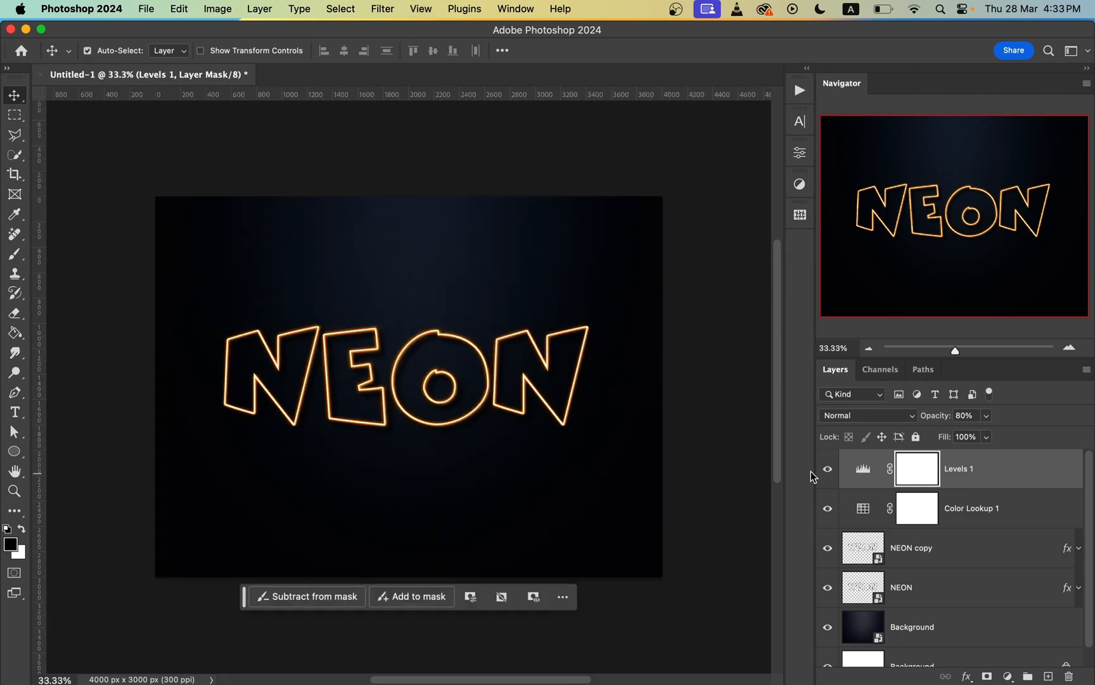
key("super+0")
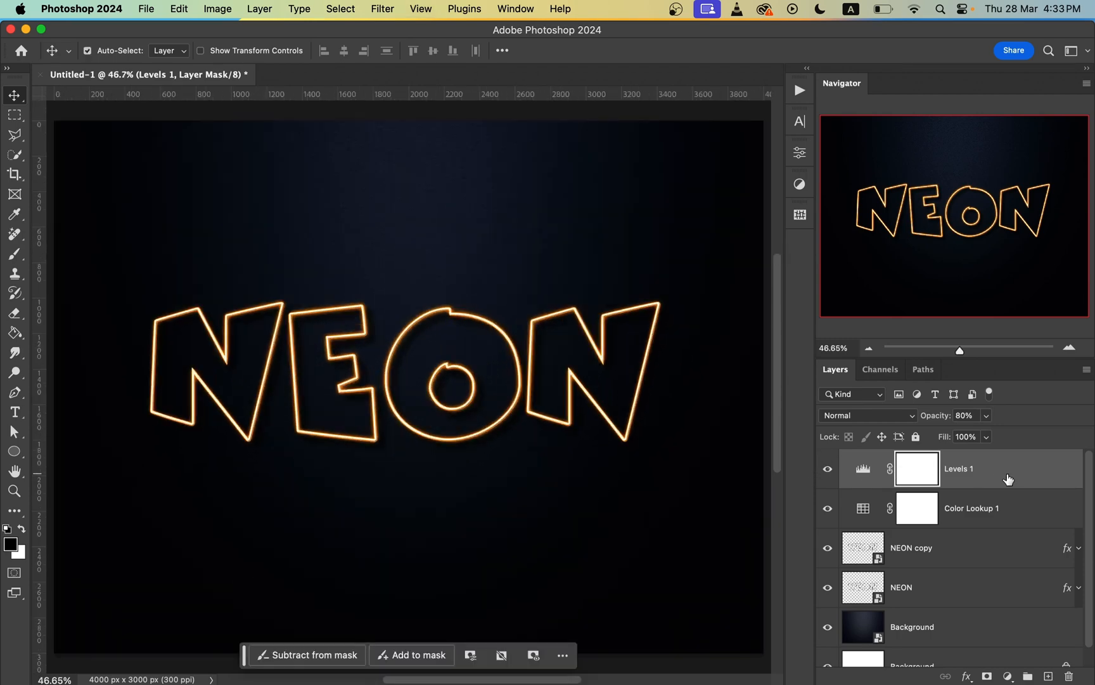
Step: Add a Hue/Saturation adjustment layer above the Levels layer
double_click(1008, 477)
left_click(971, 169)
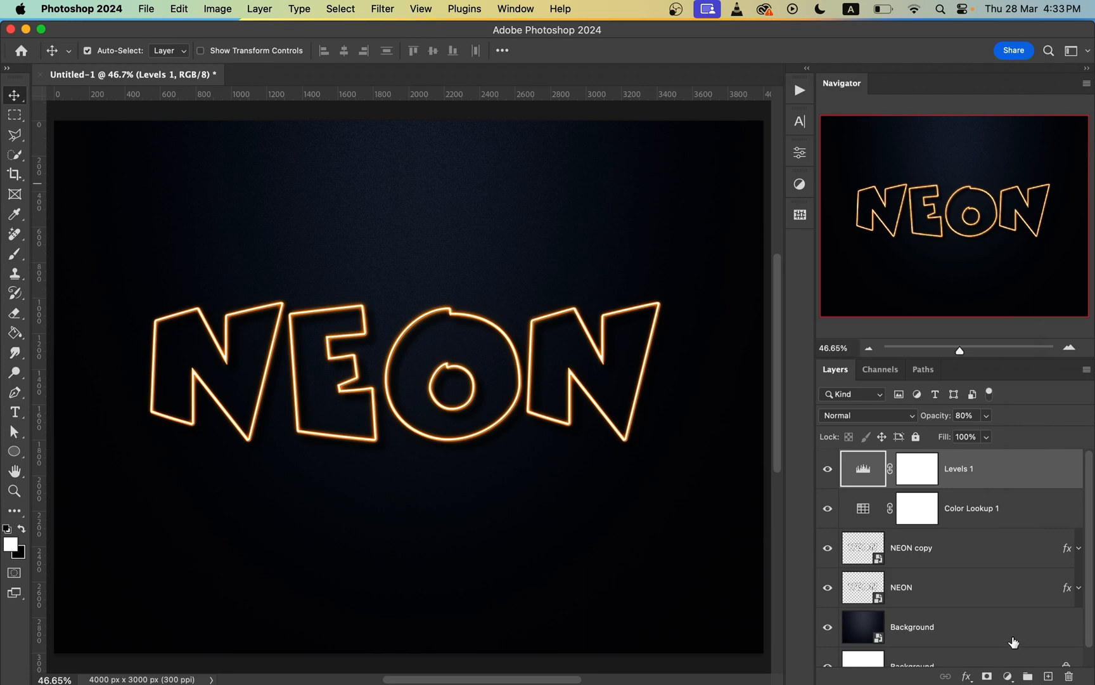
left_click(1008, 675)
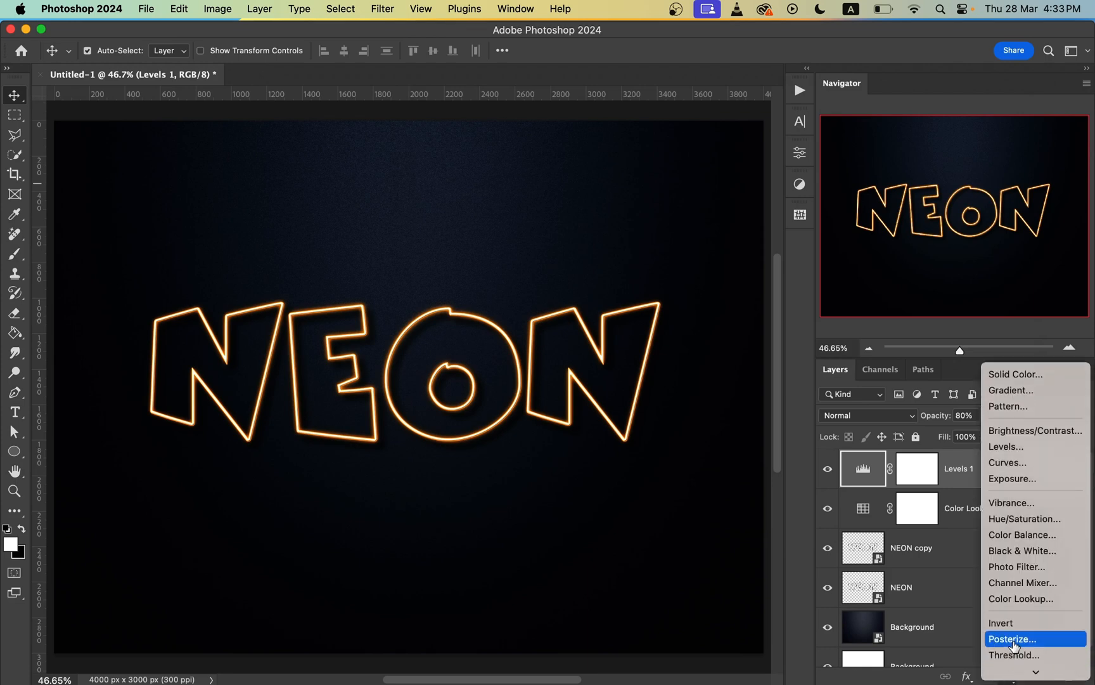
left_click(1028, 523)
left_click_drag(447, 539, 568, 486)
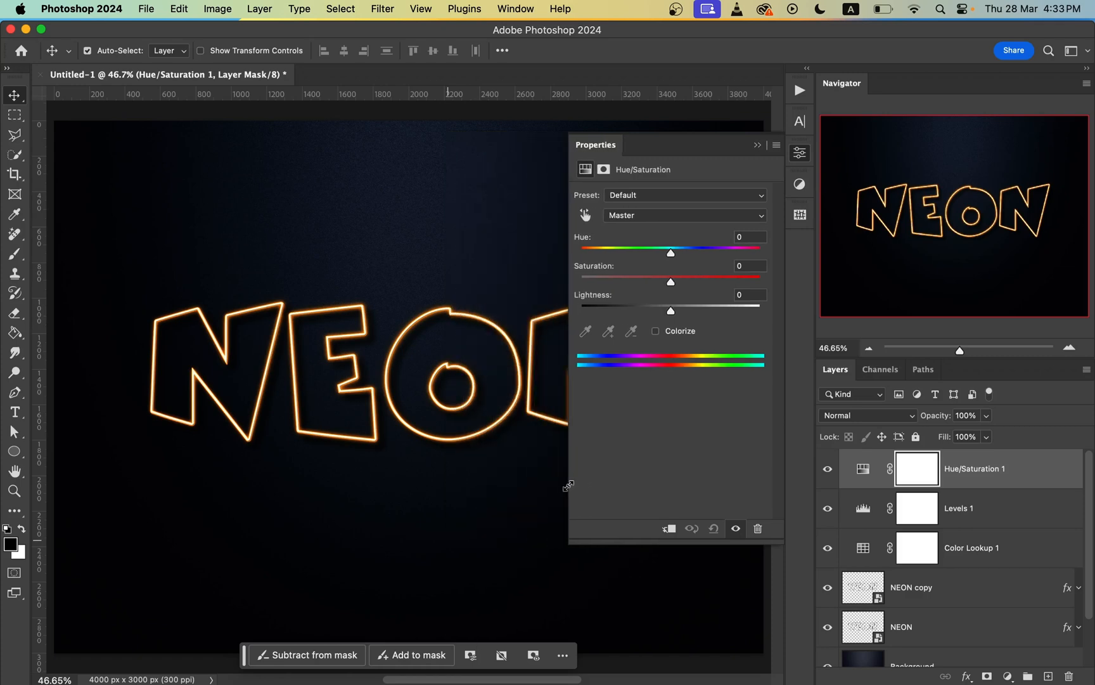
left_click_drag(428, 367, 342, 288)
Step: Shift the Hue/Saturation layer's master hue negative to turn the neon text red, raise the saturation slightly, and close its properties
left_click_drag(674, 252, 647, 253)
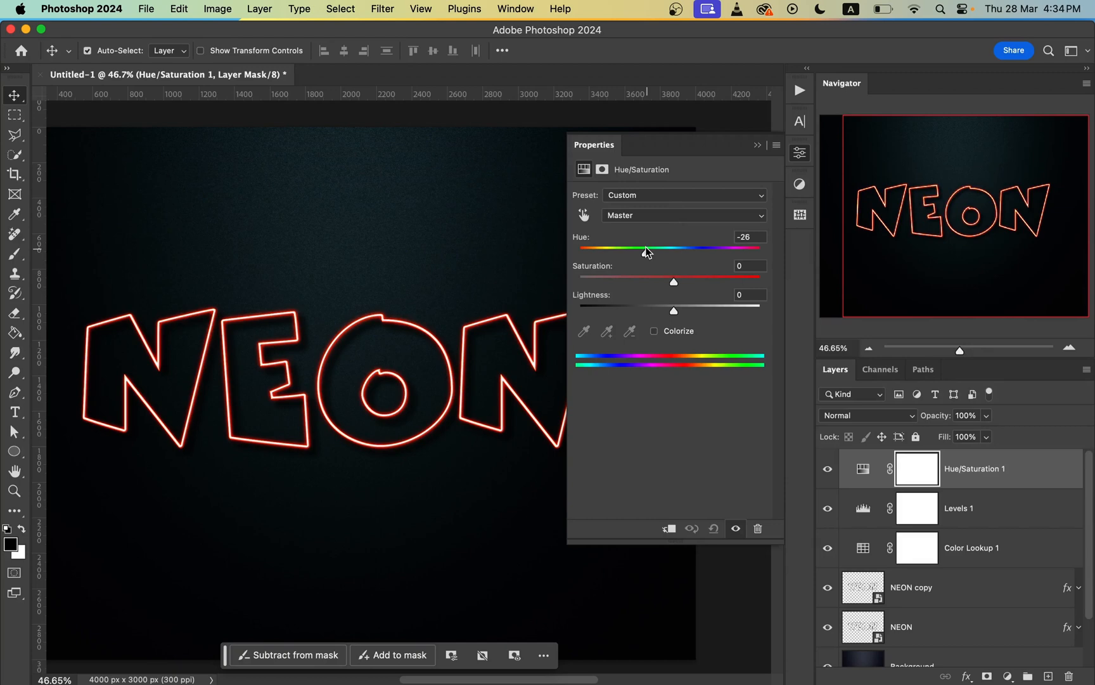
mouse_move(647, 252)
left_mouse_down()
mouse_move(667, 249)
mouse_move(653, 253)
left_mouse_up()
left_click(697, 279)
left_click_drag(705, 277, 686, 276)
left_click(800, 152)
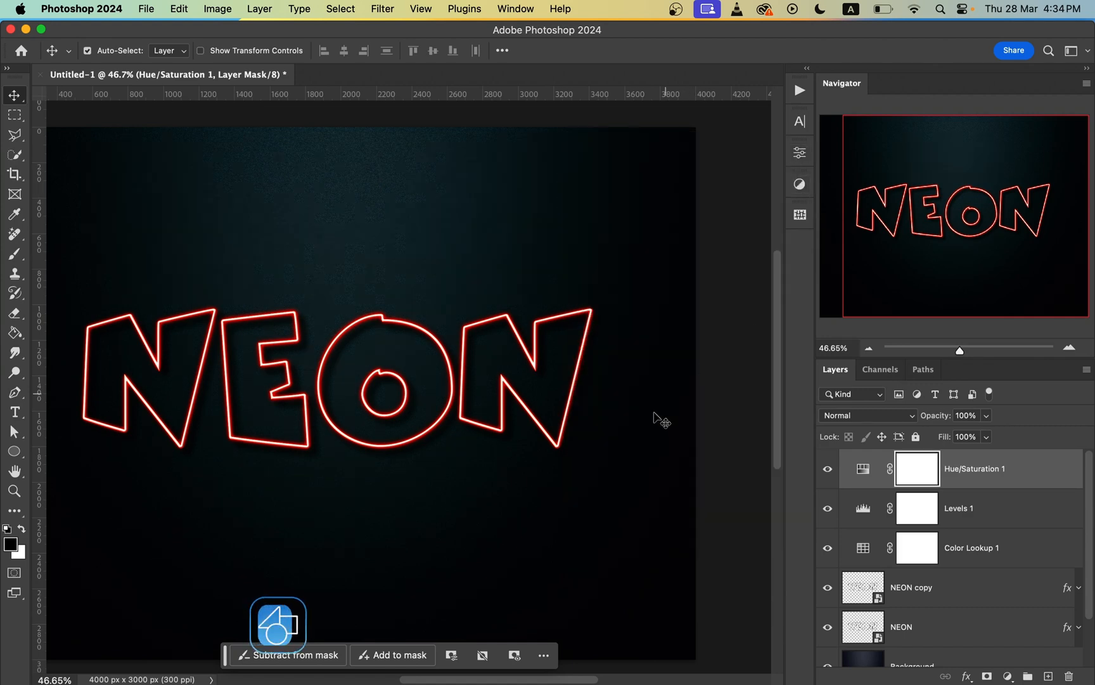
Step: Toggle the Hue/Saturation layer off and on to compare the red and orange versions with the whole canvas in view
left_click(828, 470)
left_click(828, 470)
left_click(828, 470)
left_click(828, 469)
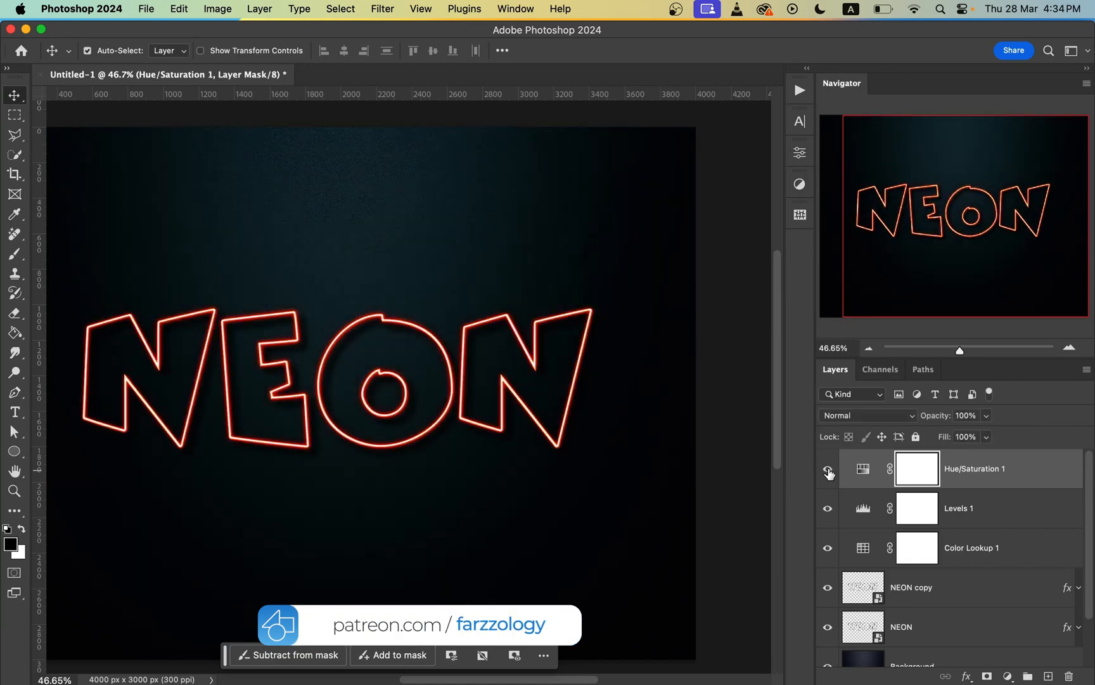
key("super+0")
key("super+minus")
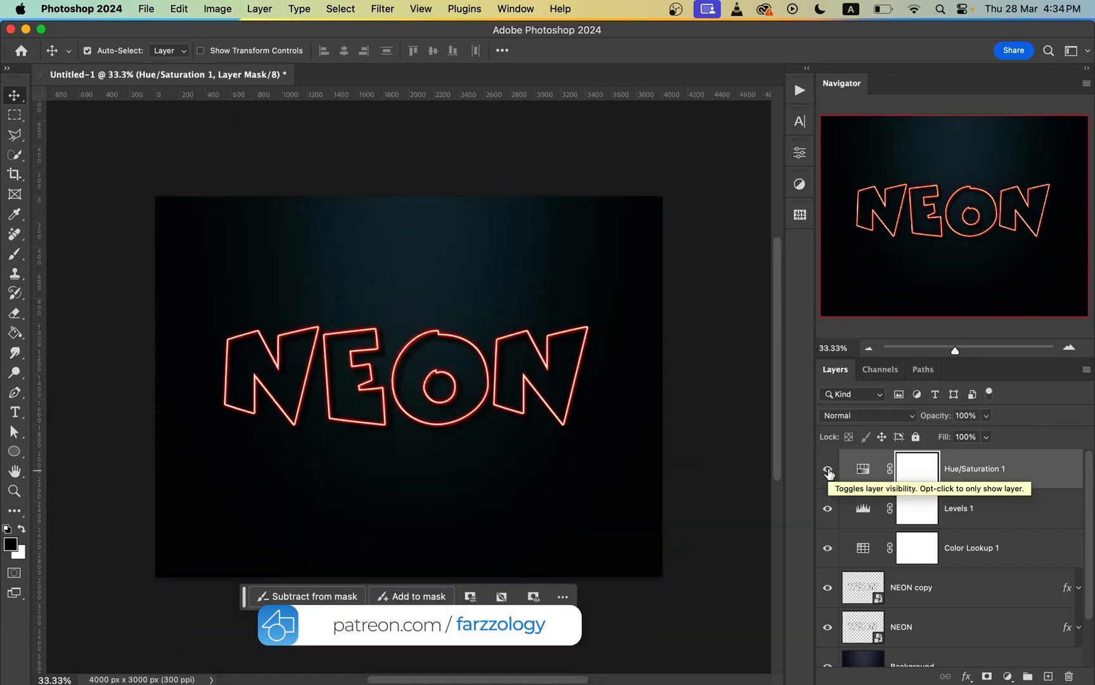
left_click(828, 470)
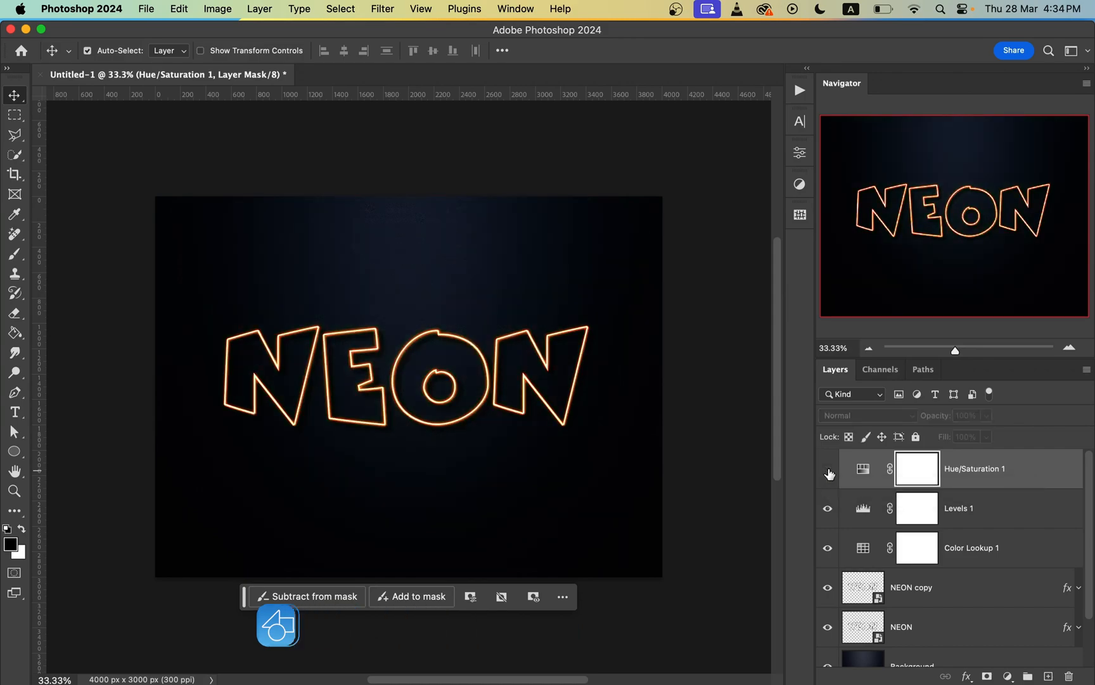
left_click(827, 470)
left_click(828, 469)
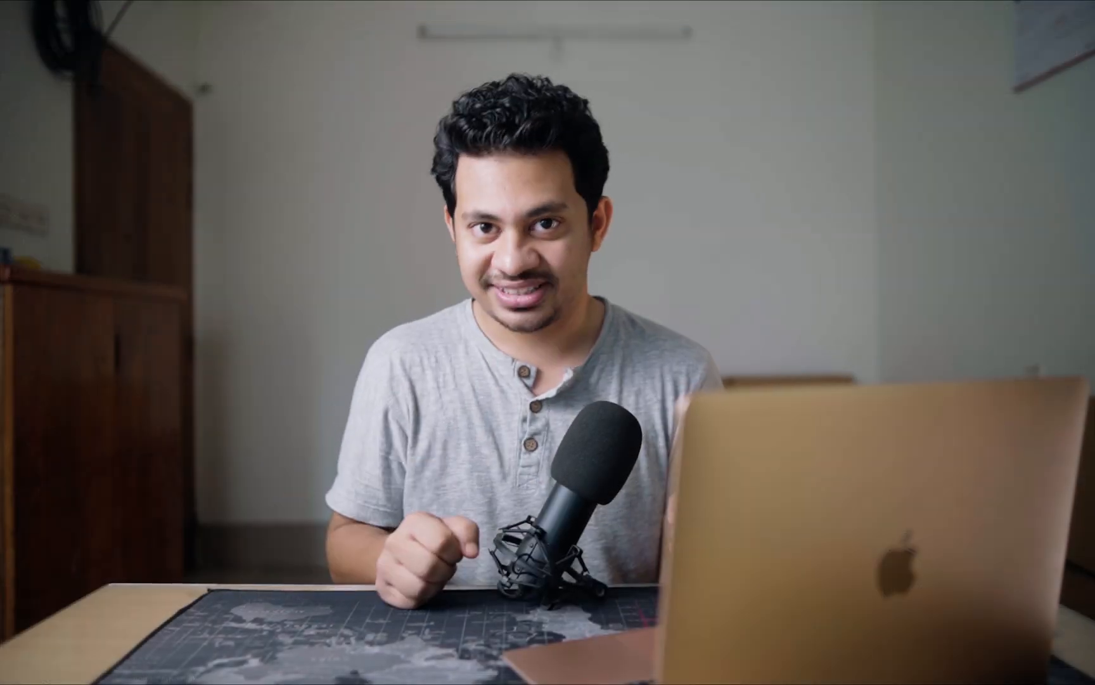